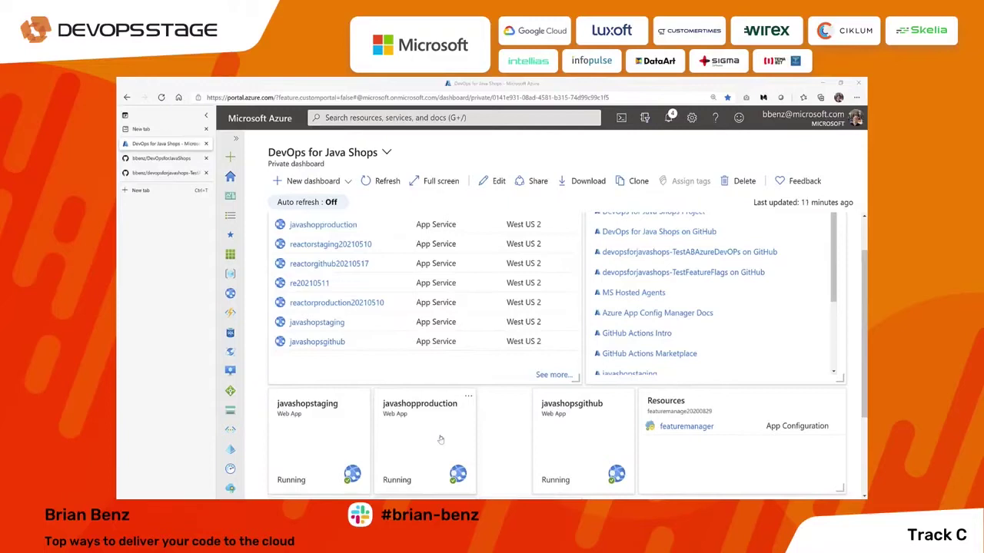
Open the javashopproduction web app's site from its App Service overview and load its /welcome page
click(440, 440)
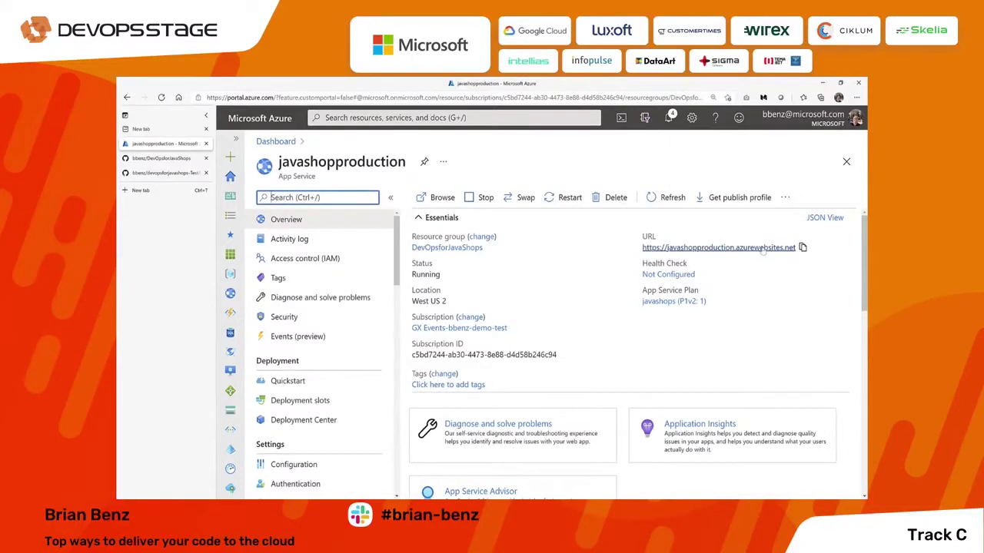
click(765, 248)
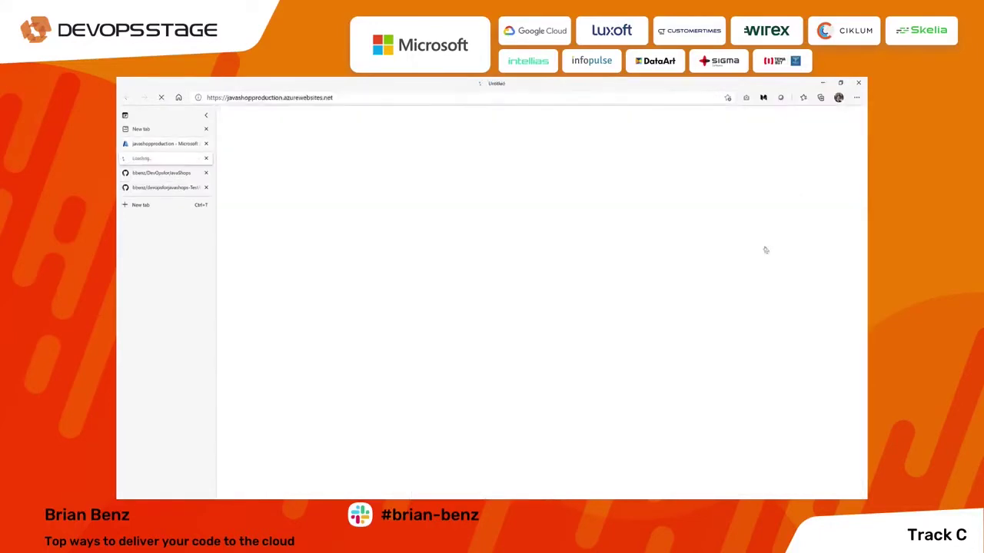
click(294, 98)
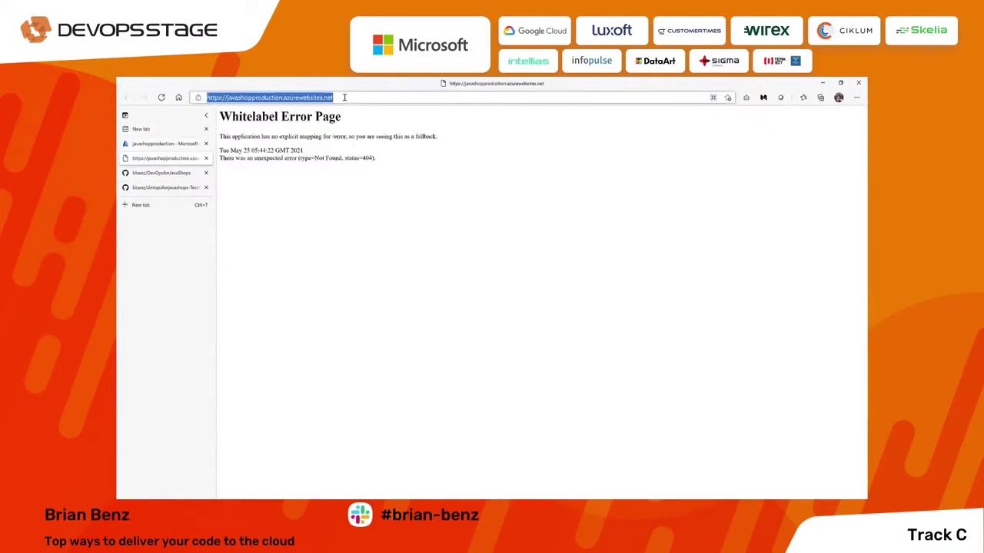
key(End)
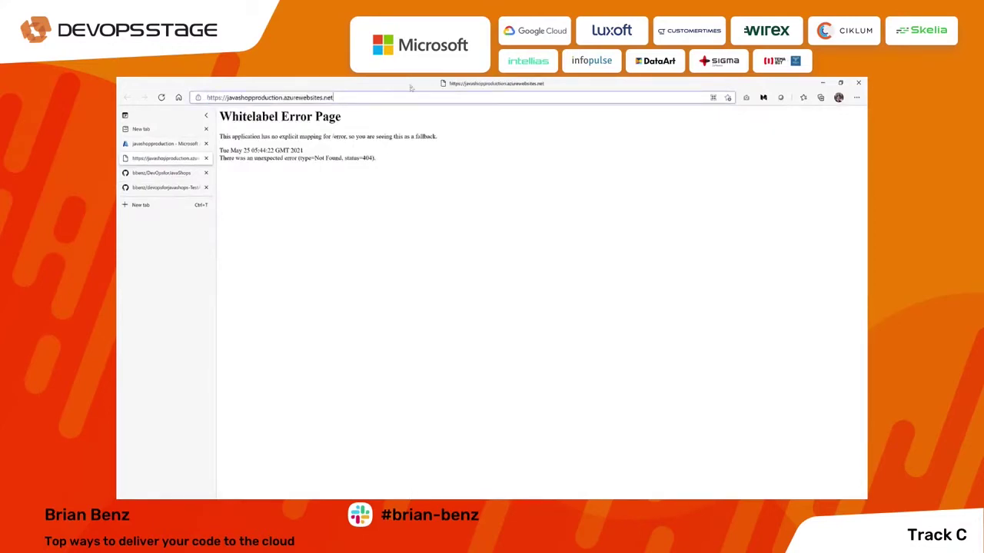
text(/welcome)
key(Return)
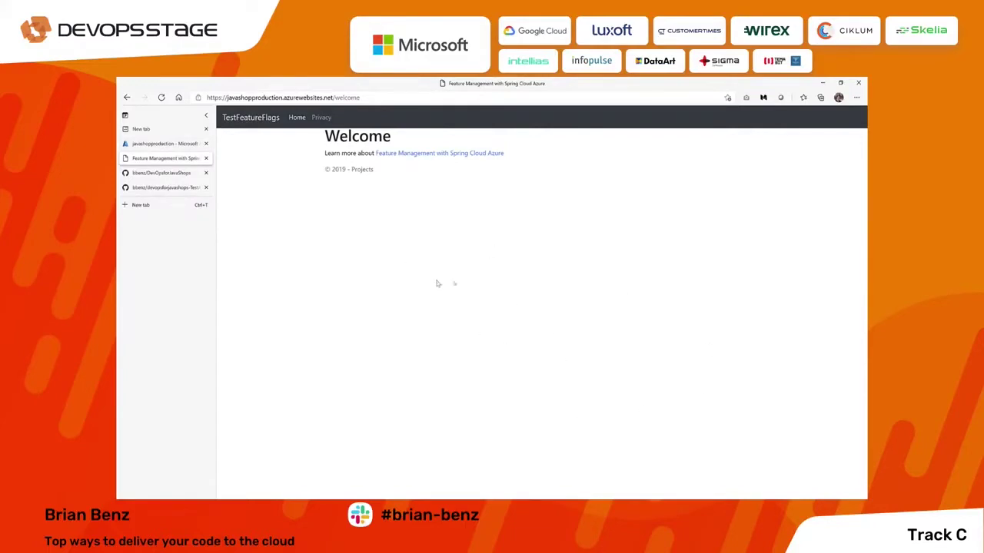
Return to the Azure dashboard and enable the Beta feature flag in the featuremanager App Configuration's Feature manager
click(151, 145)
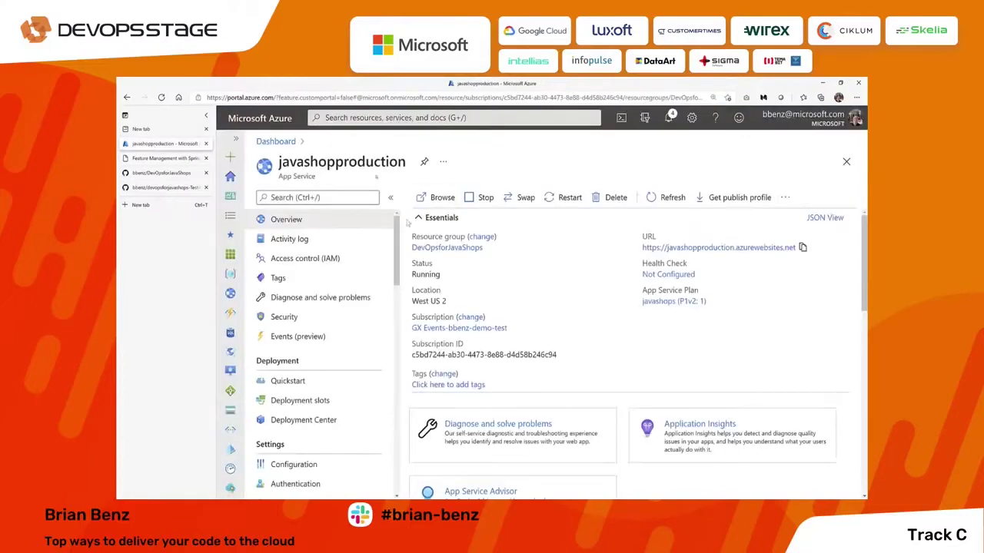
click(277, 142)
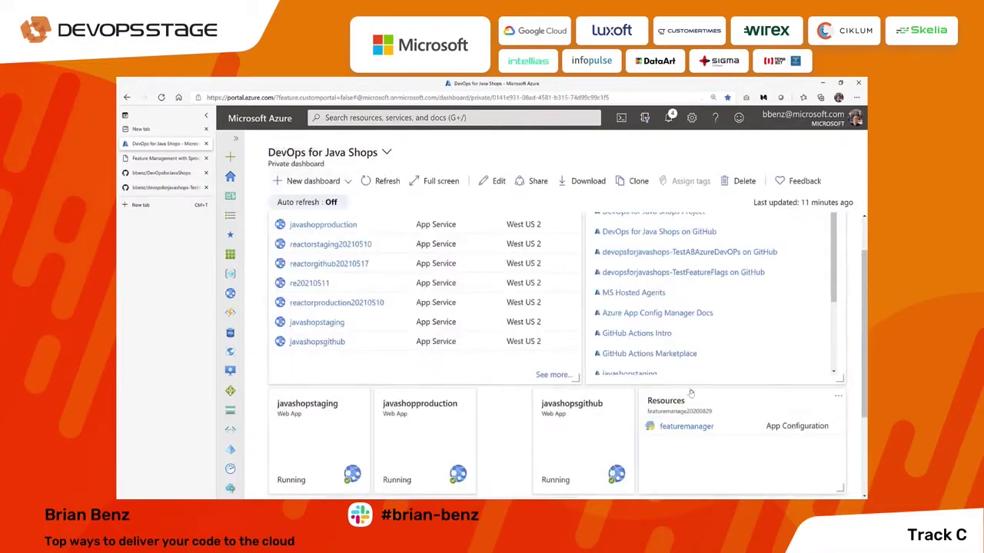
click(678, 428)
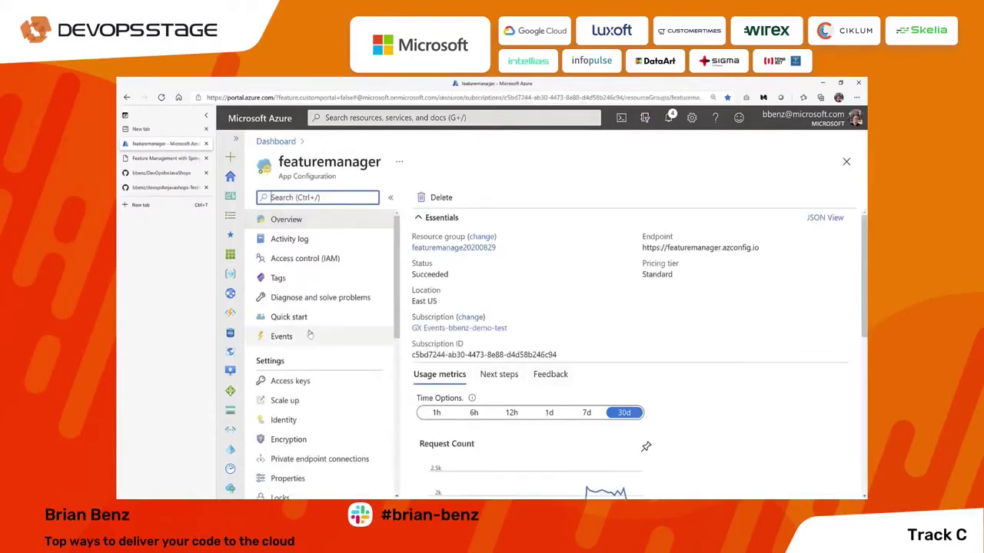
scroll(300, 334, down, 2)
scroll(299, 337, down, 3)
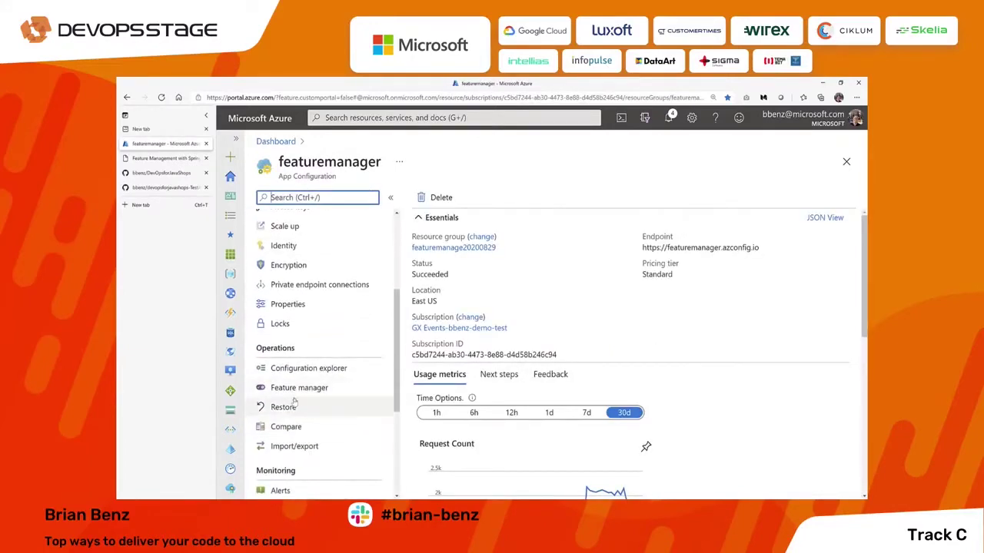
click(297, 389)
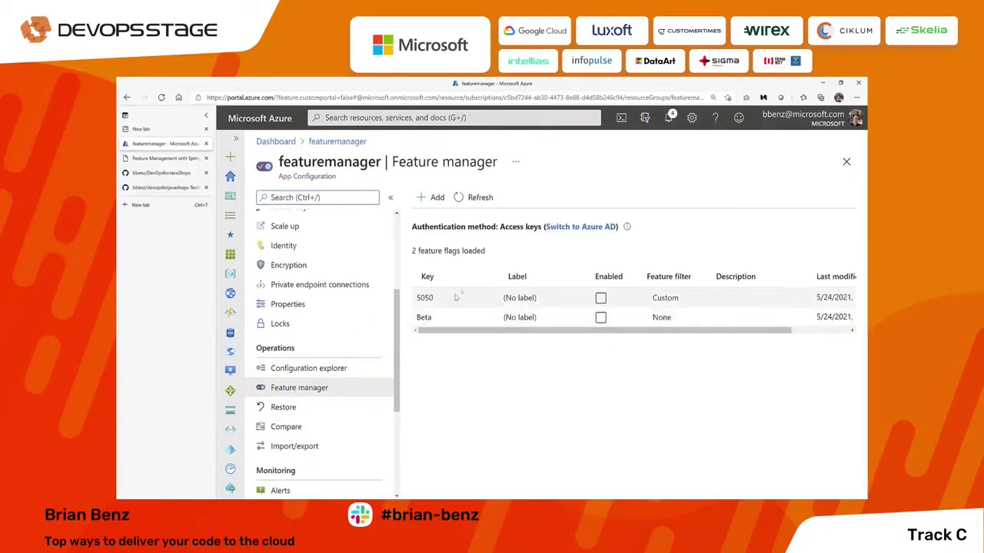
click(600, 318)
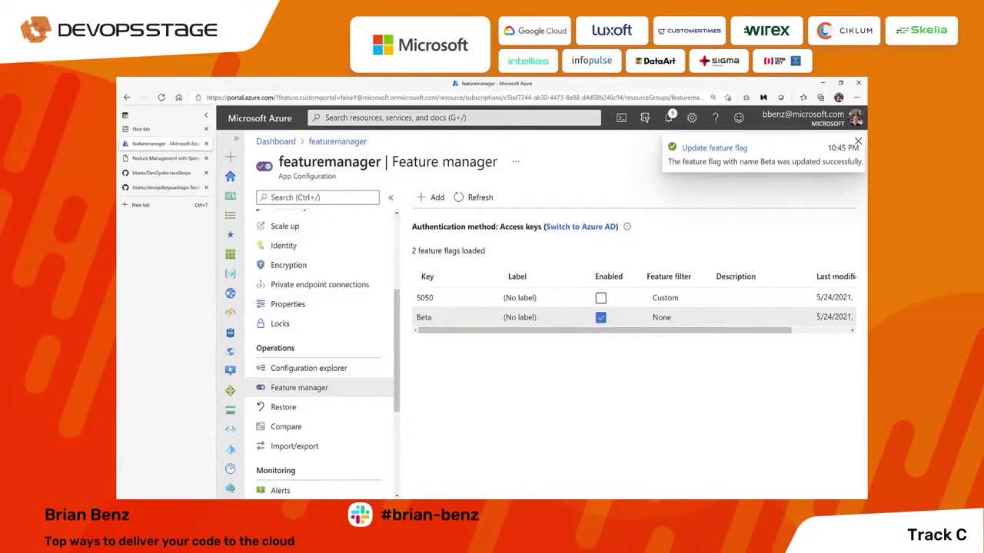
Reload the production site's welcome page to check the effect of the enabled Beta flag
click(161, 158)
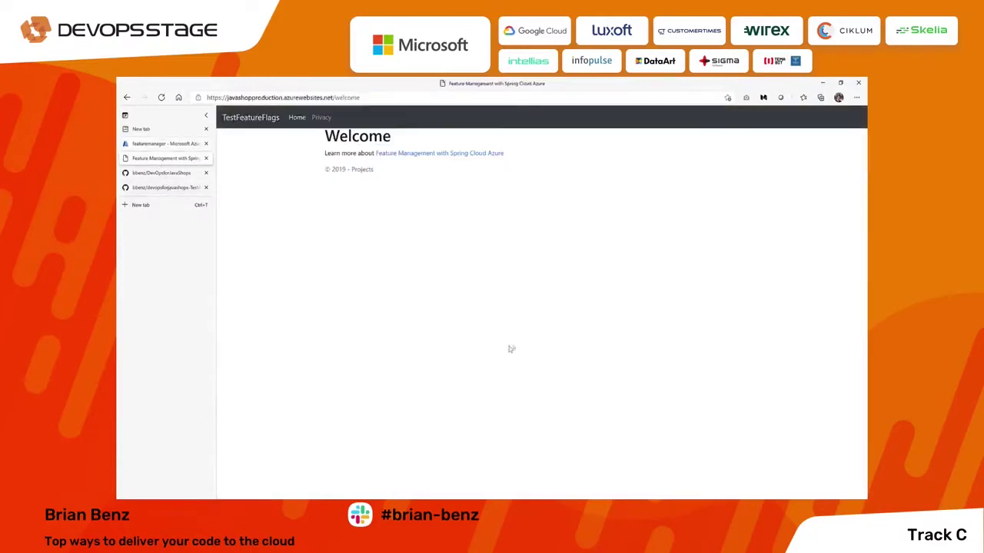
click(161, 97)
click(162, 98)
click(161, 98)
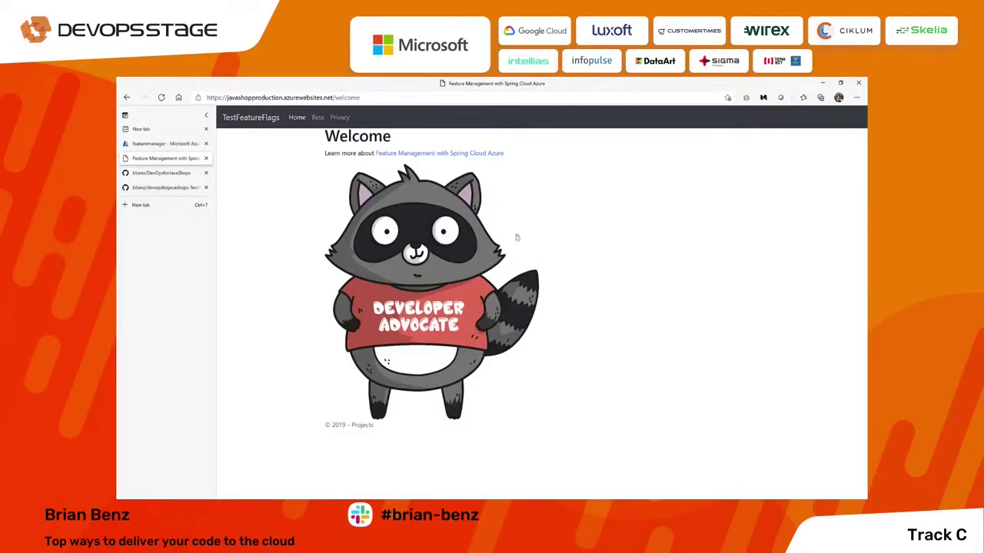
Go back to the Feature manager in Azure and disable the Beta feature flag
click(174, 146)
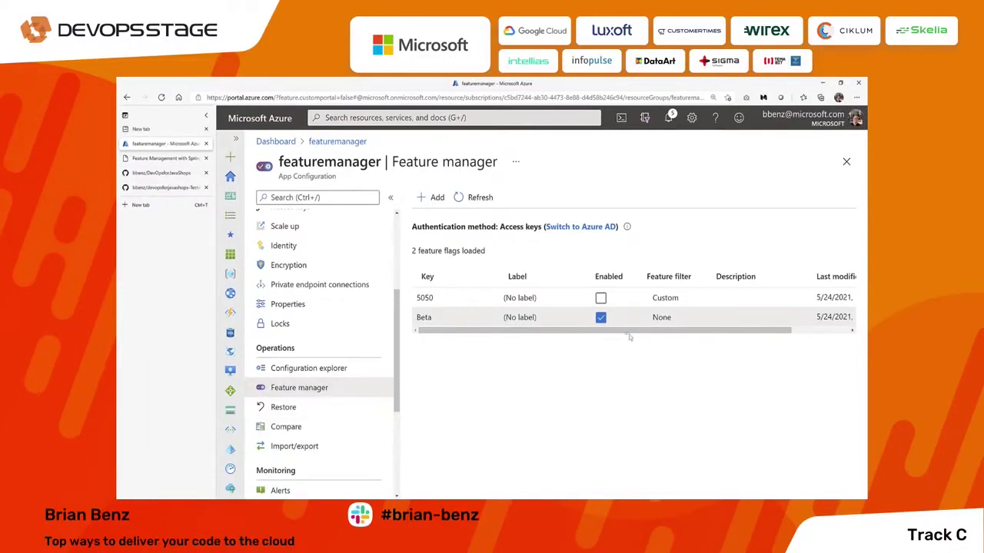
click(600, 318)
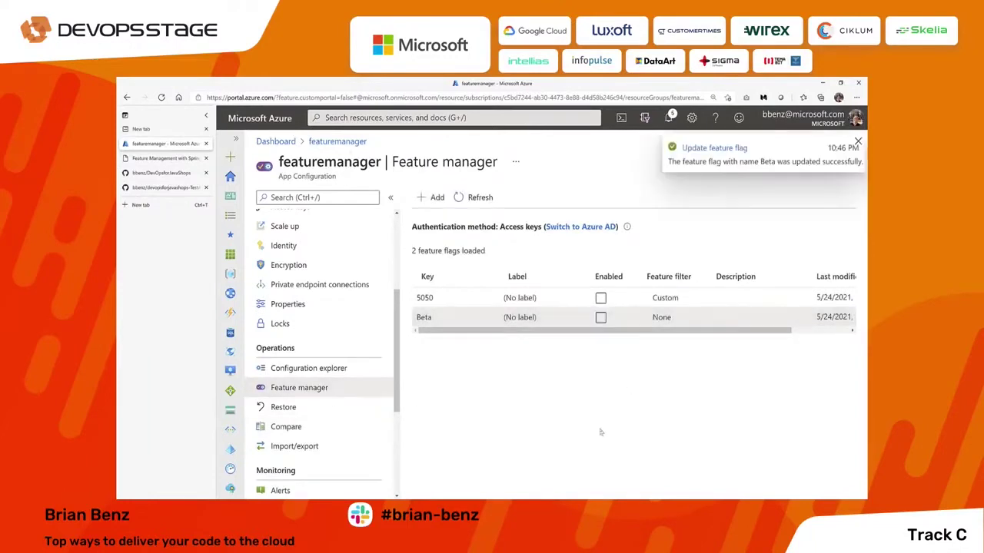
click(607, 297)
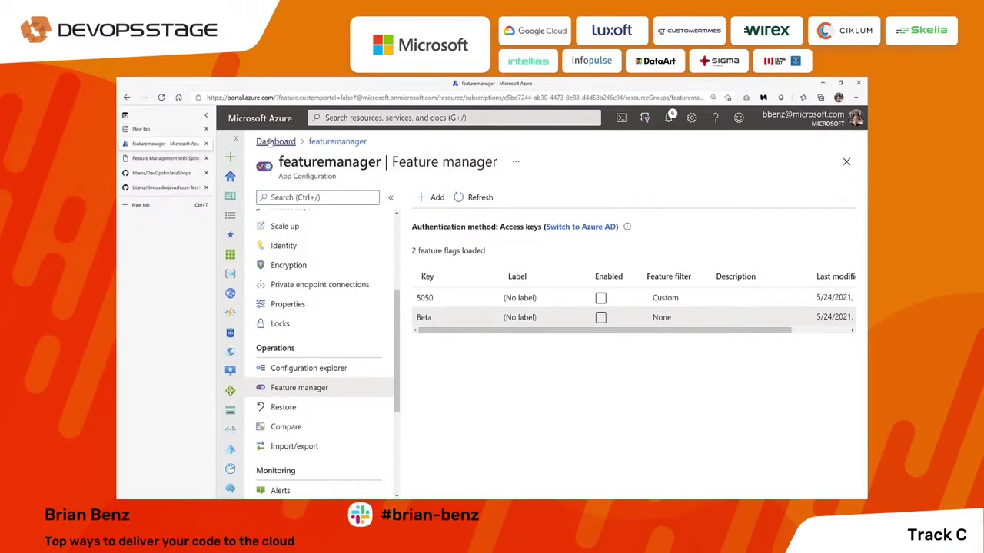
click(600, 318)
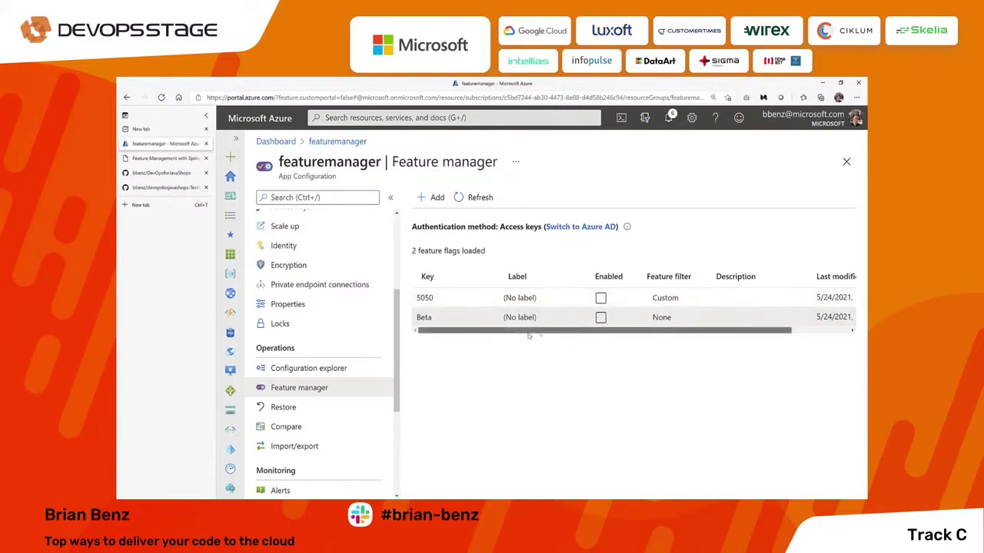
Review the 5050 feature flag's JSON definition in Advanced edit, discard the editor, and return to the dashboard
scroll(538, 331, right, 3)
click(847, 297)
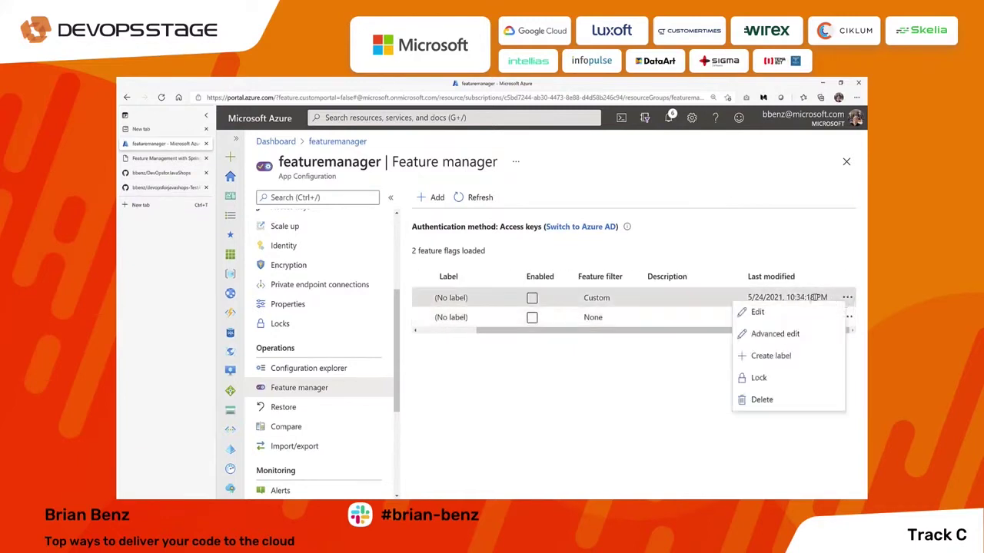
click(775, 337)
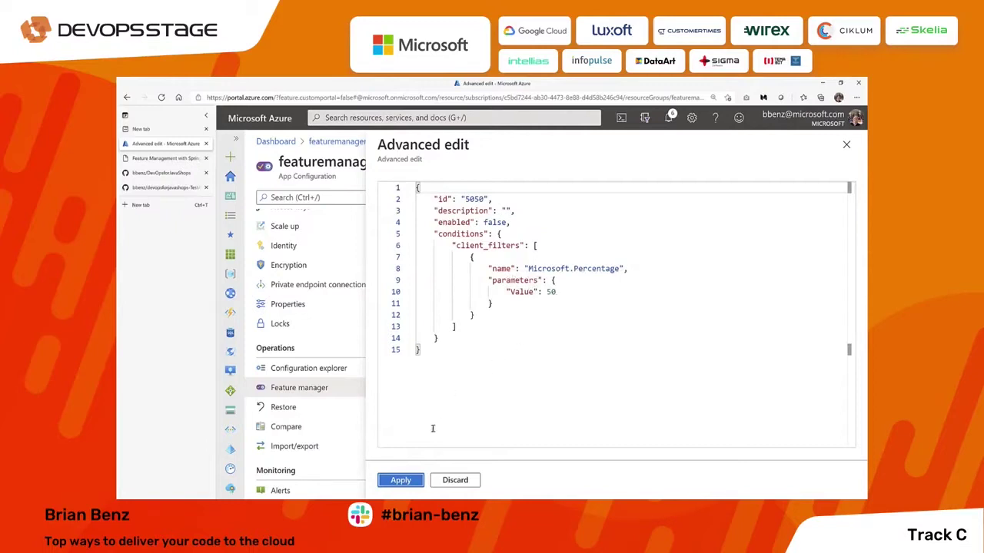
click(448, 482)
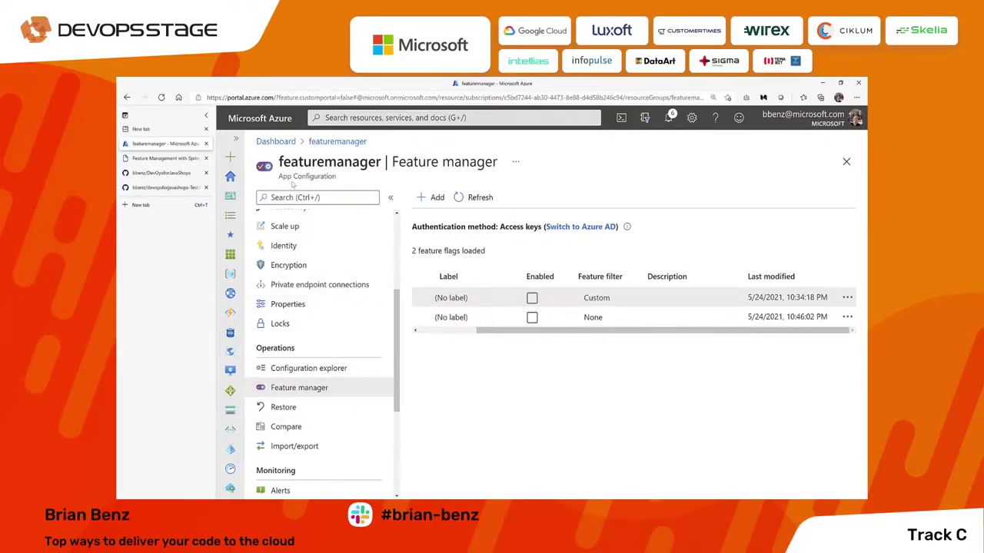
click(263, 143)
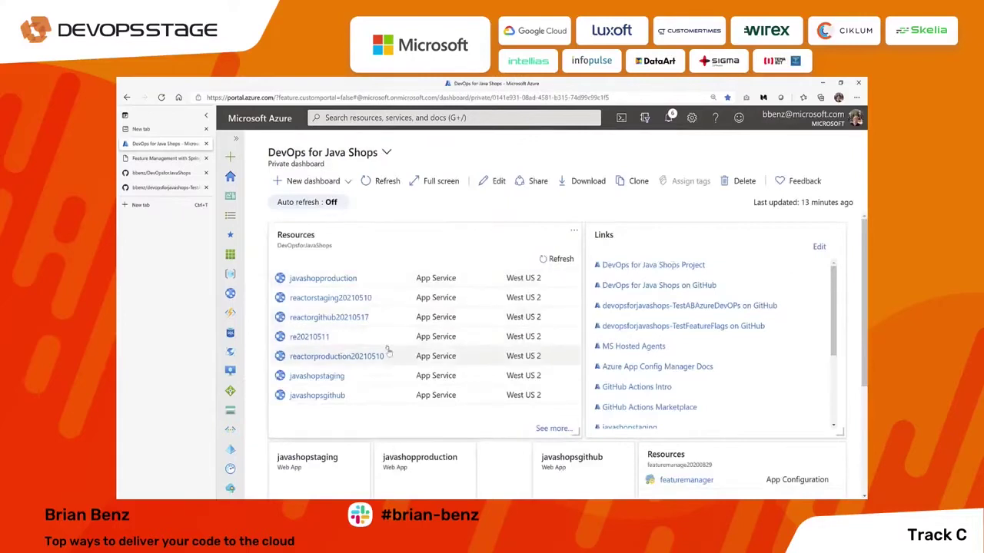
scroll(400, 353, down, 3)
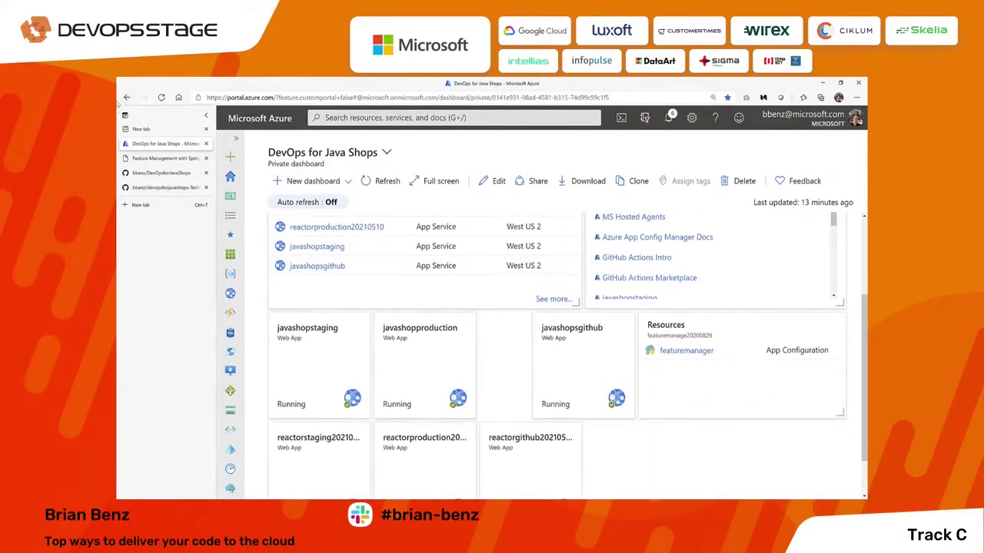
Switch to the DevOpsforJavaShops repository on GitHub and look over its file list and the README's opening sections
click(168, 173)
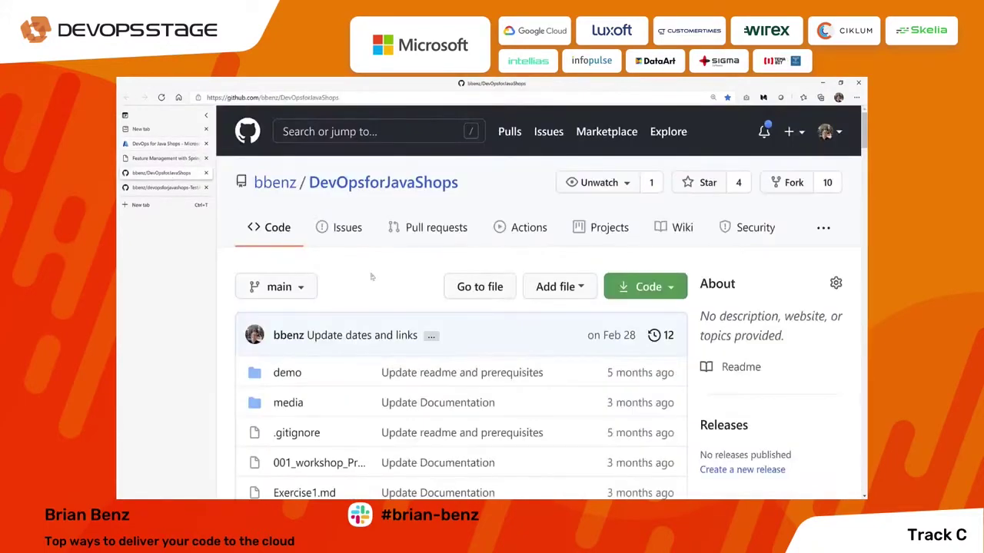
scroll(388, 376, down, 3)
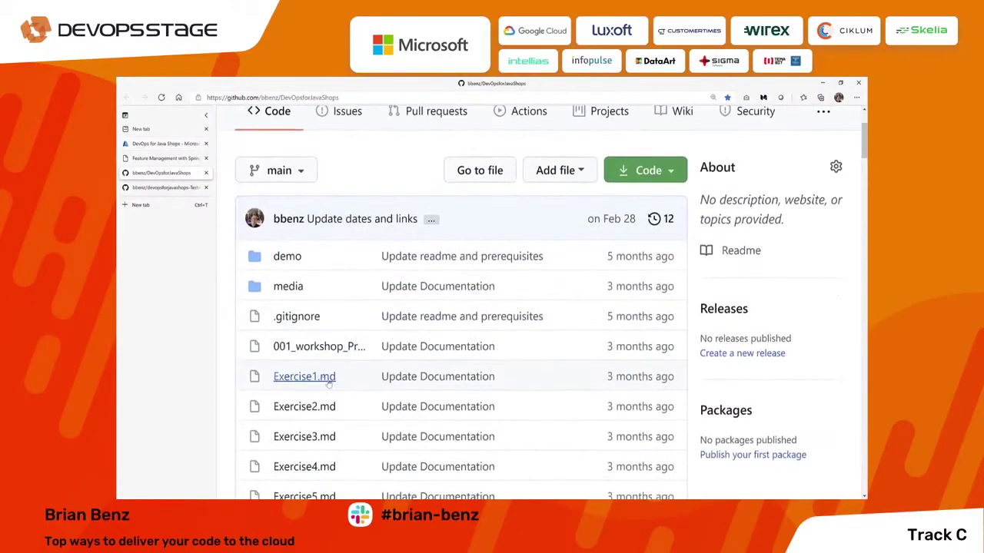
scroll(311, 367, up, 3)
scroll(311, 367, down, 10)
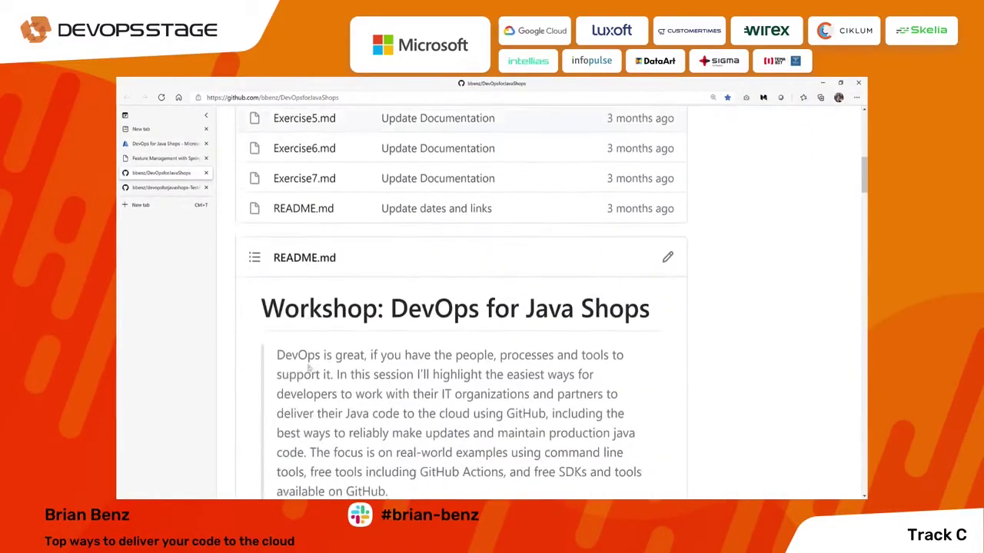
scroll(308, 364, down, 3)
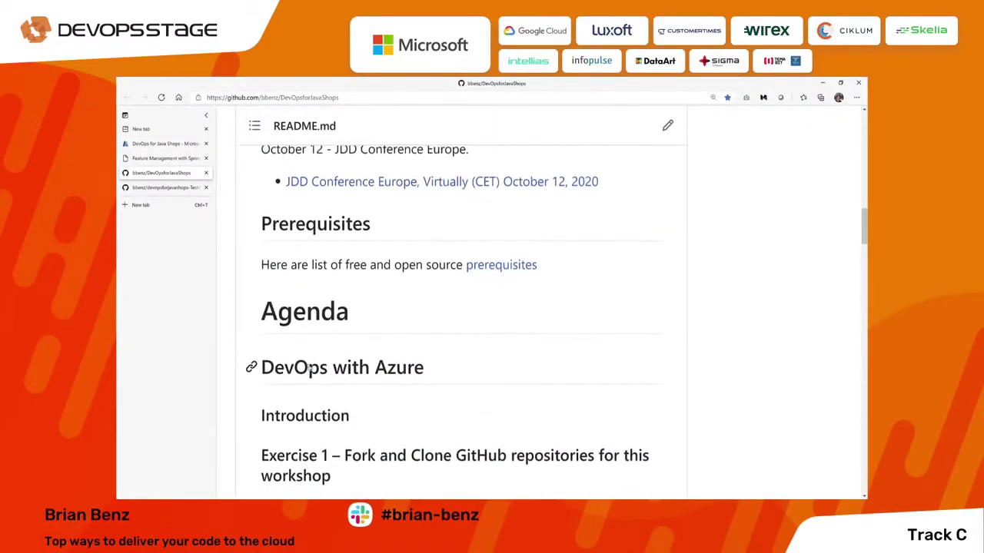
scroll(308, 364, up, 8)
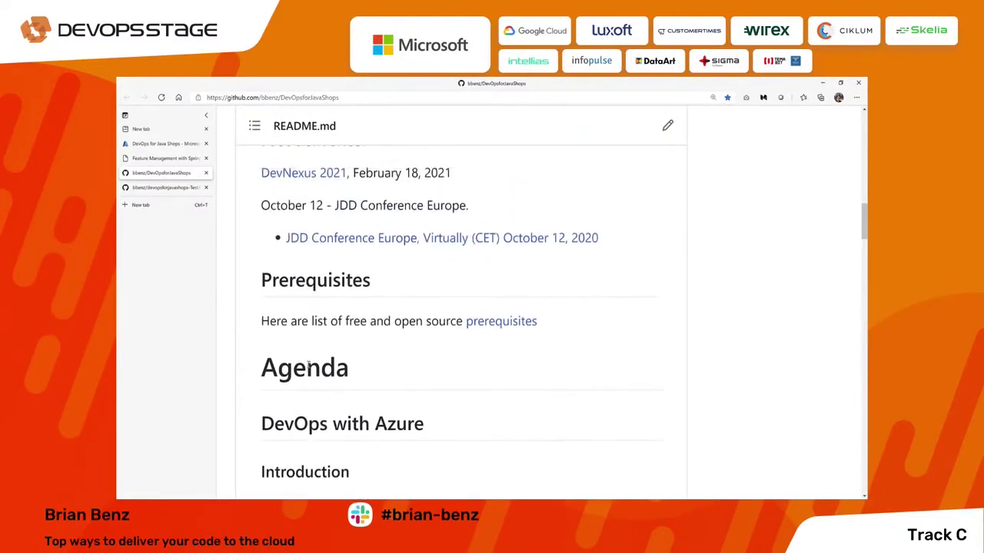
scroll(308, 364, up, 6)
Read through the README's workshop agenda, examining the feature flags topics and the Azure DevOps CI and CD exercises
scroll(345, 323, down, 6)
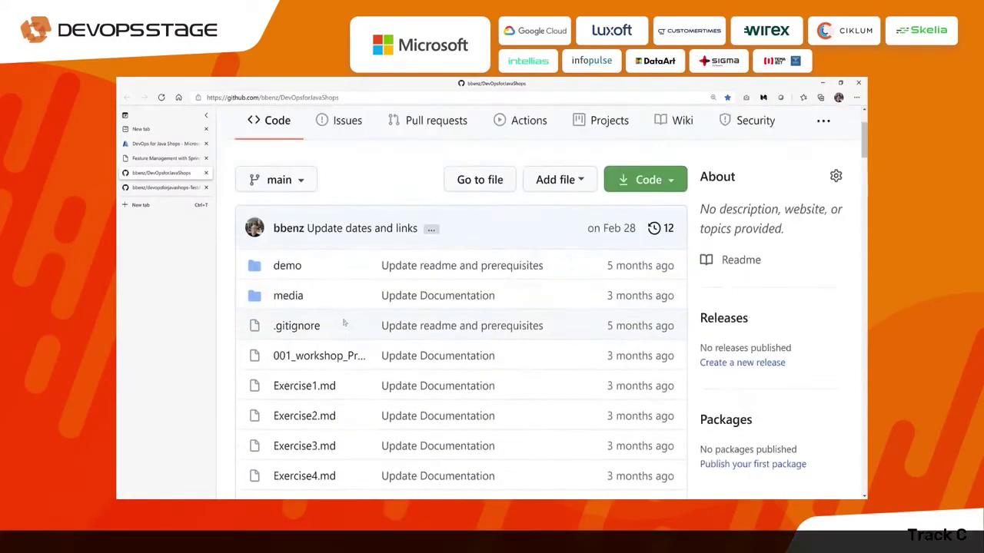
scroll(344, 323, down, 5)
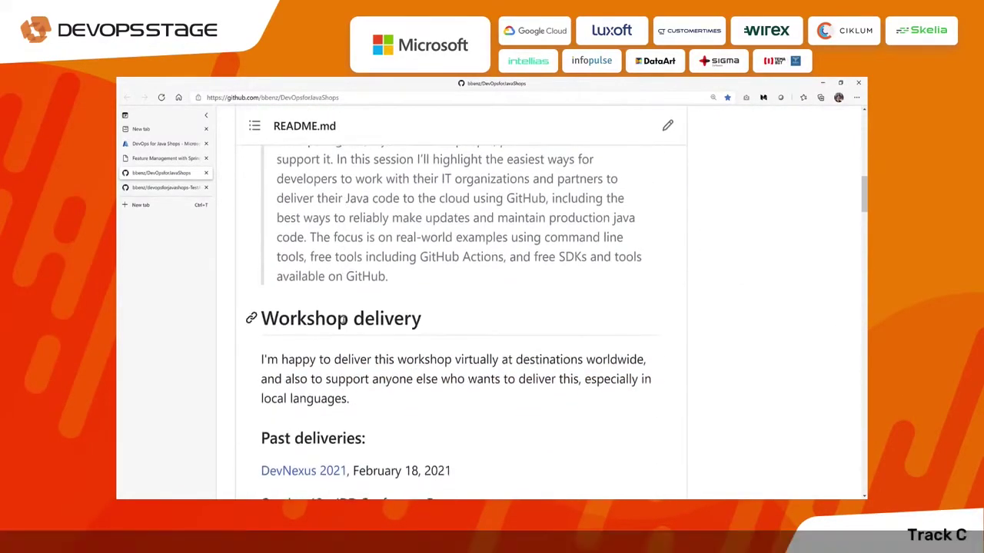
scroll(344, 322, down, 5)
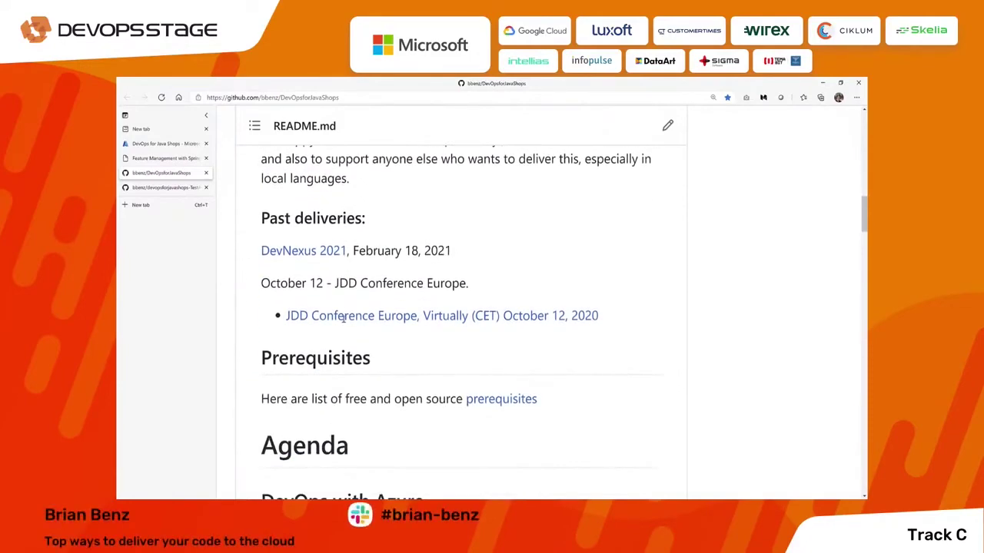
scroll(344, 322, down, 1)
scroll(343, 319, down, 4)
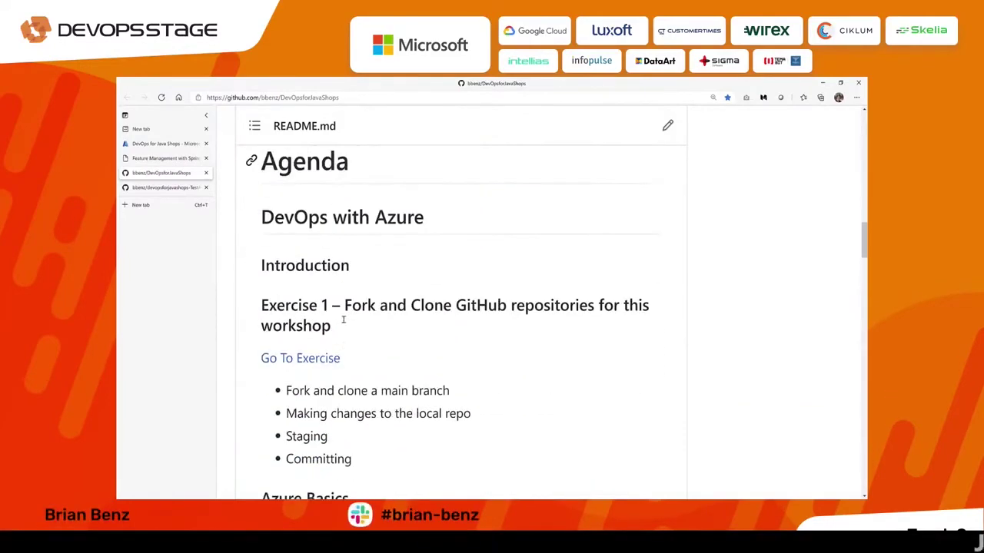
scroll(345, 321, down, 12)
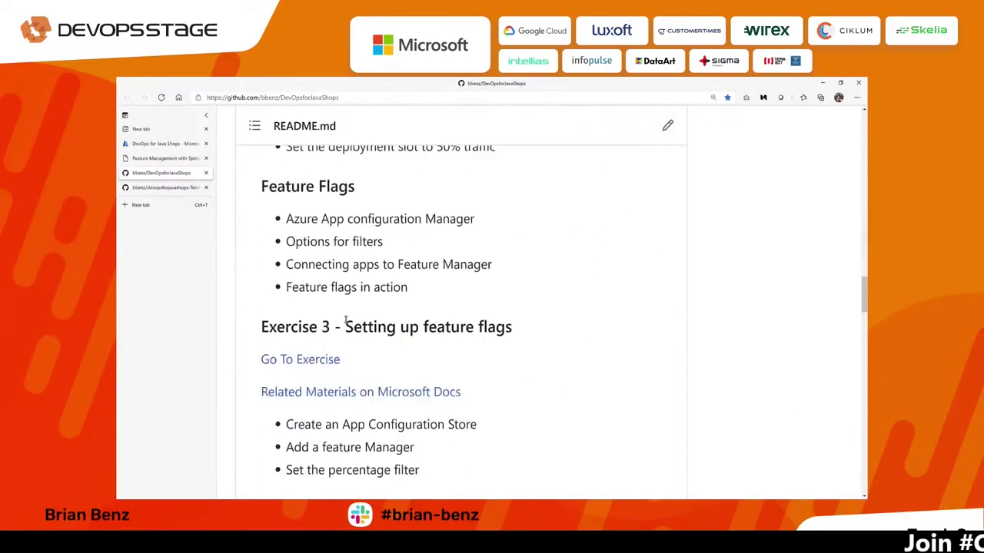
scroll(346, 319, down, 1)
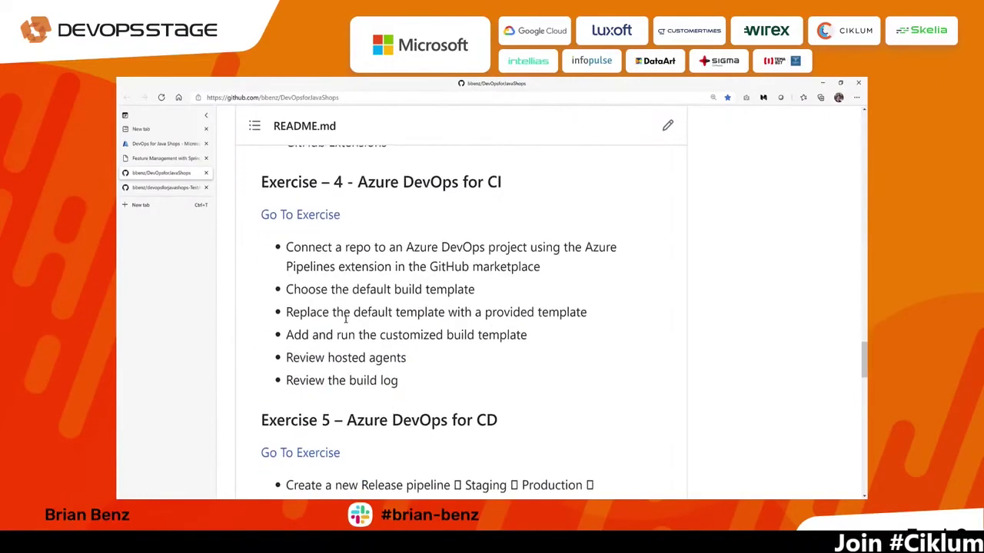
scroll(346, 321, up, 1)
scroll(345, 322, down, 1)
scroll(340, 304, up, 3)
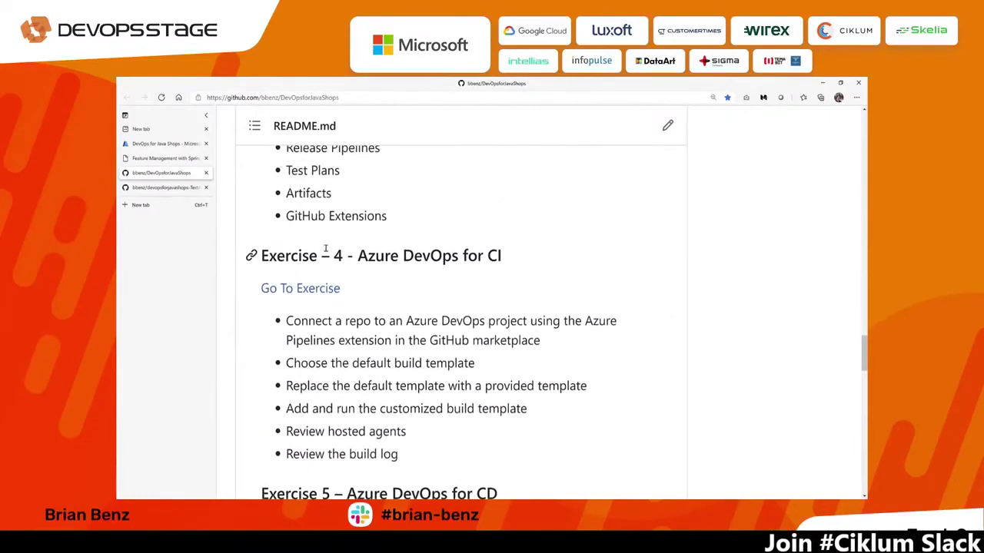
scroll(331, 277, down, 5)
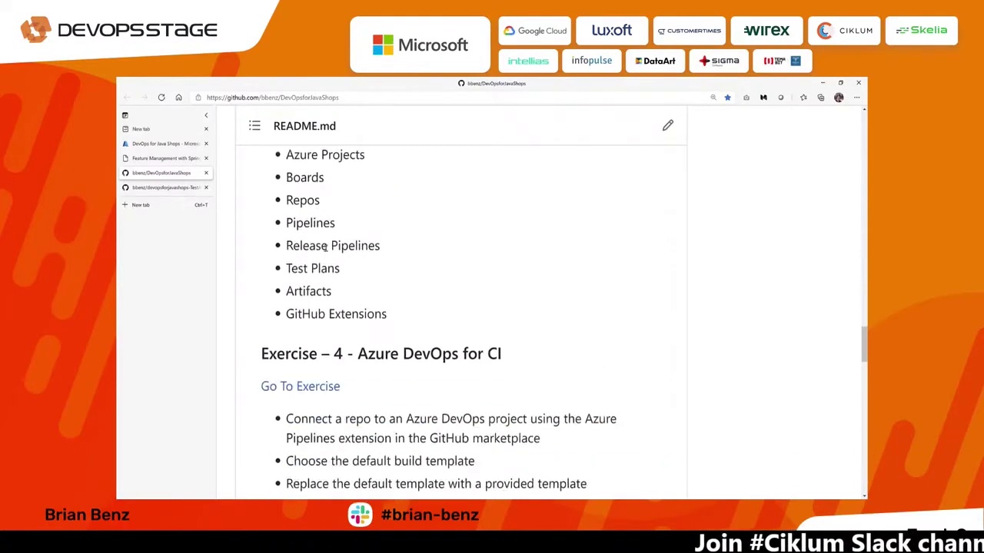
Read the README's Azure DevOps CI, CD and A/B testing exercises, then review the feature flags exercise and DevOps introduction topics
scroll(348, 323, down, 1)
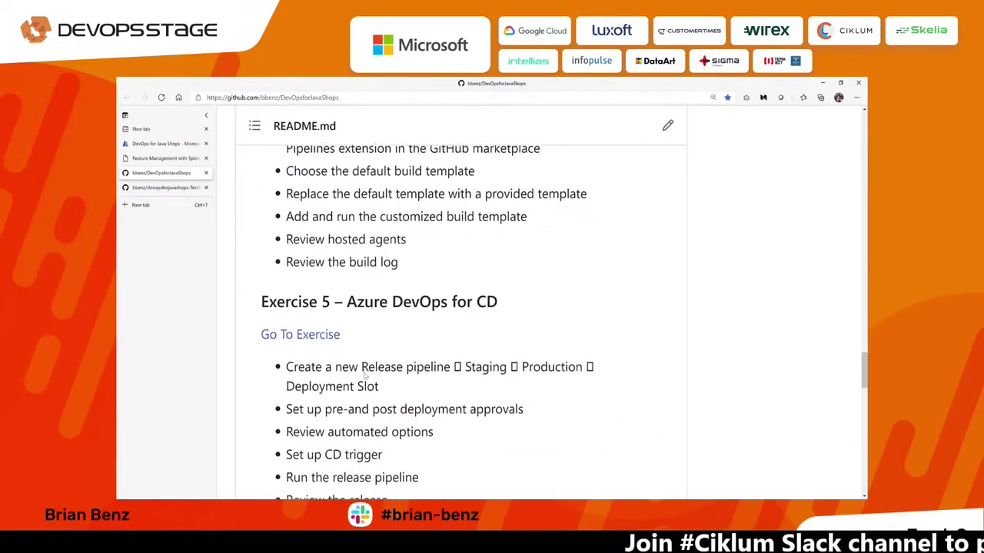
scroll(361, 369, up, 3)
scroll(363, 372, down, 1)
scroll(363, 372, down, 3)
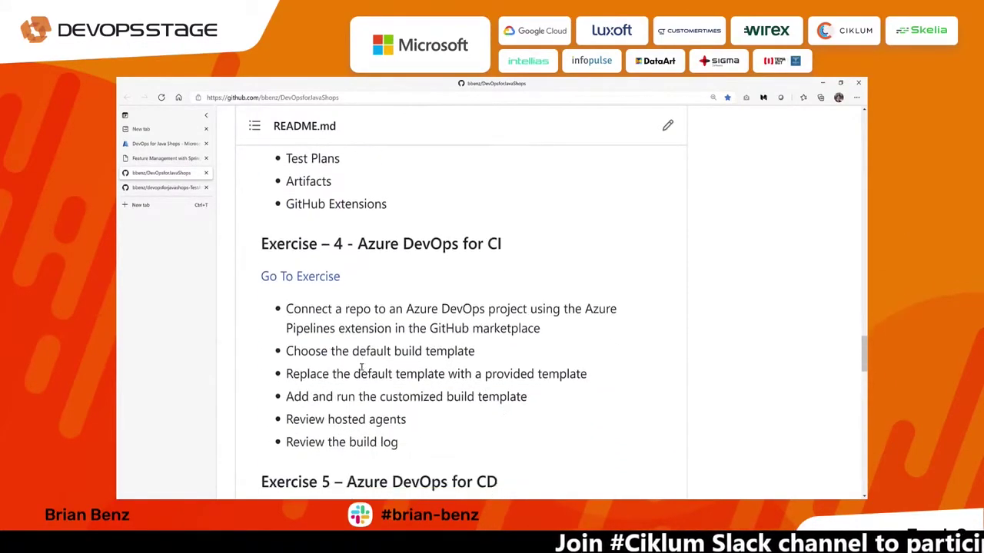
scroll(360, 366, up, 1)
scroll(361, 366, up, 1)
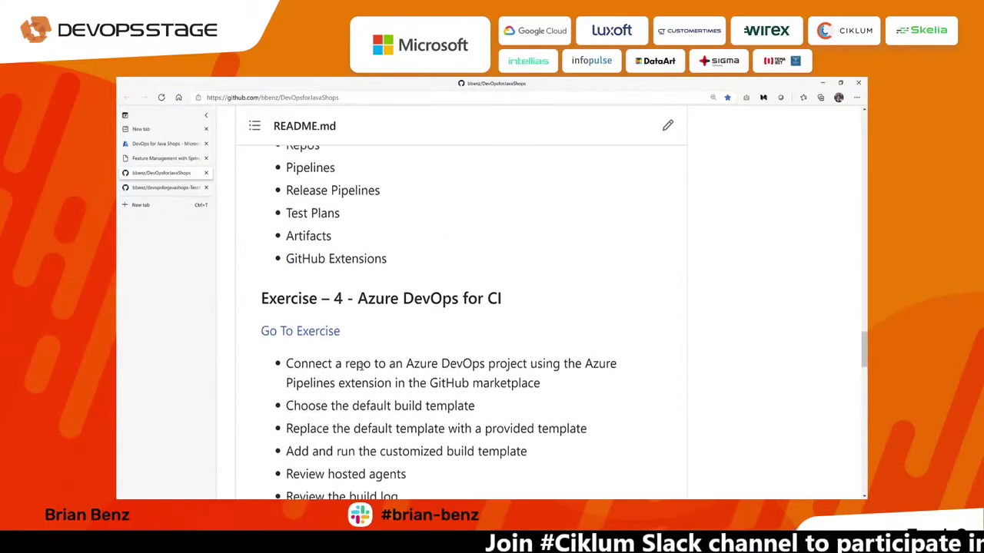
scroll(373, 361, down, 3)
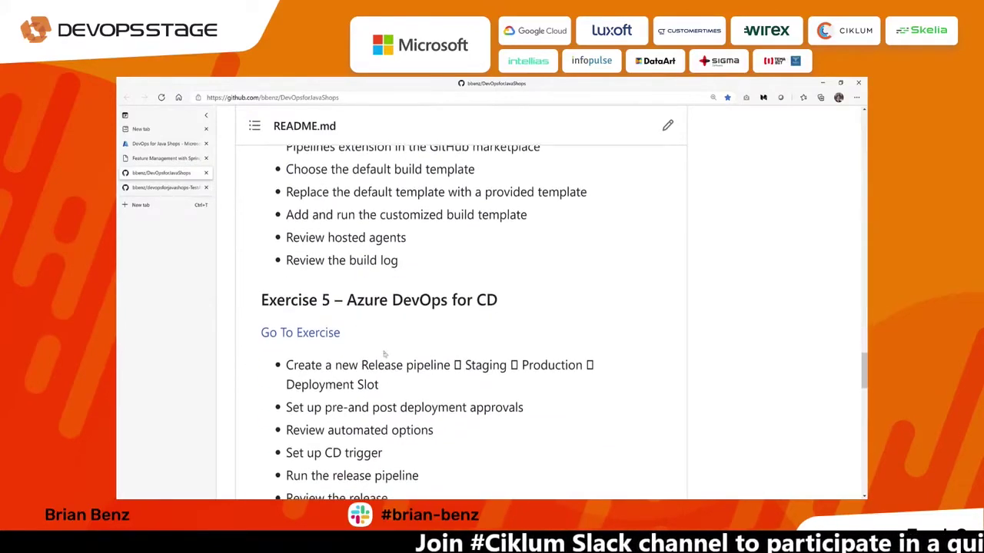
scroll(413, 338, down, 3)
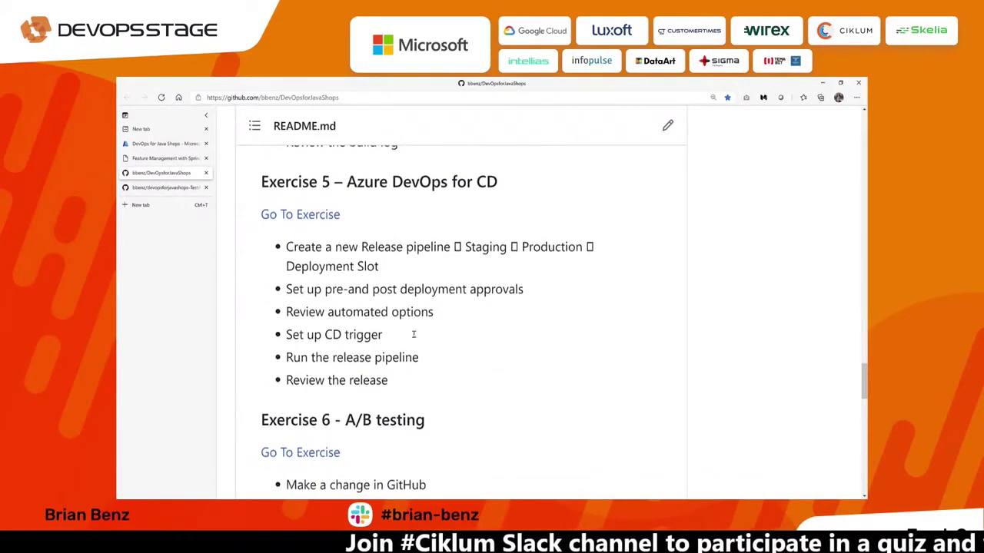
scroll(411, 339, down, 7)
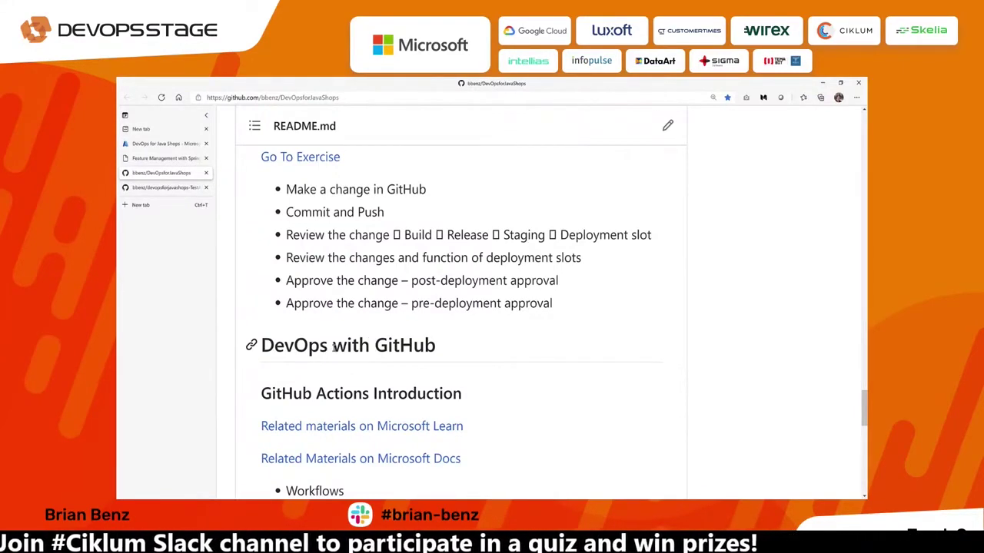
scroll(332, 346, up, 10)
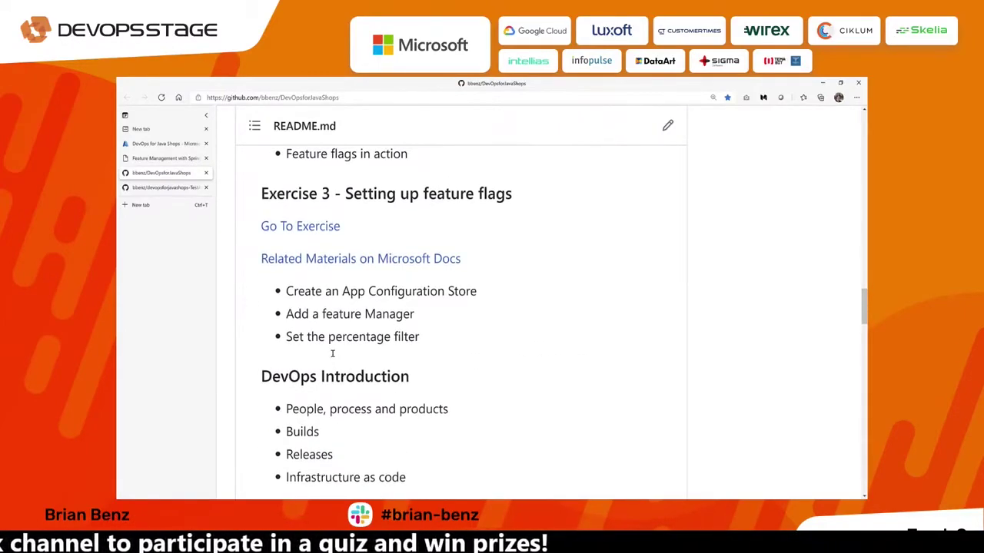
scroll(332, 353, down, 5)
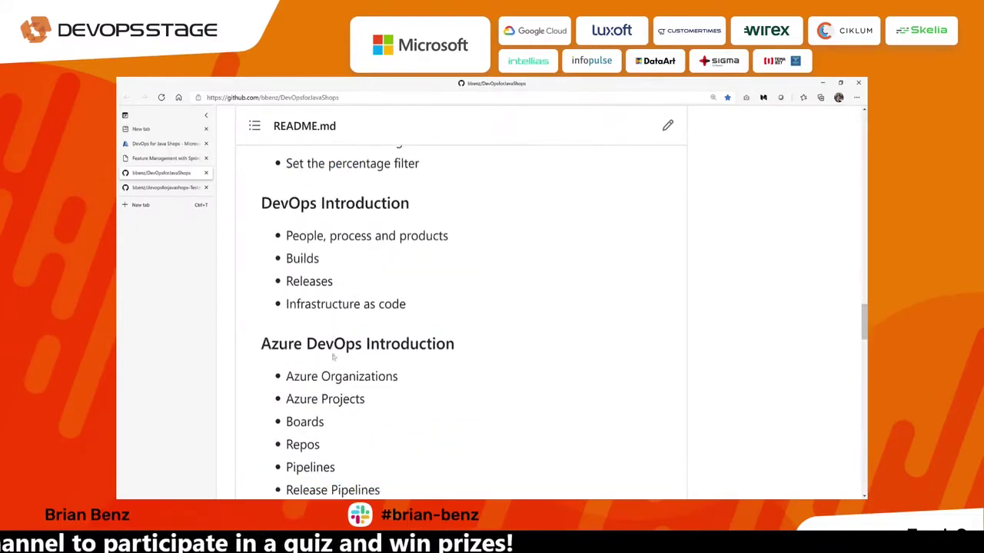
Glance at the devopsforjavashops-TestABAzureDevOPs repository, then return to the workshop README and review the Feature Flags and Exercise 3 sections
click(154, 189)
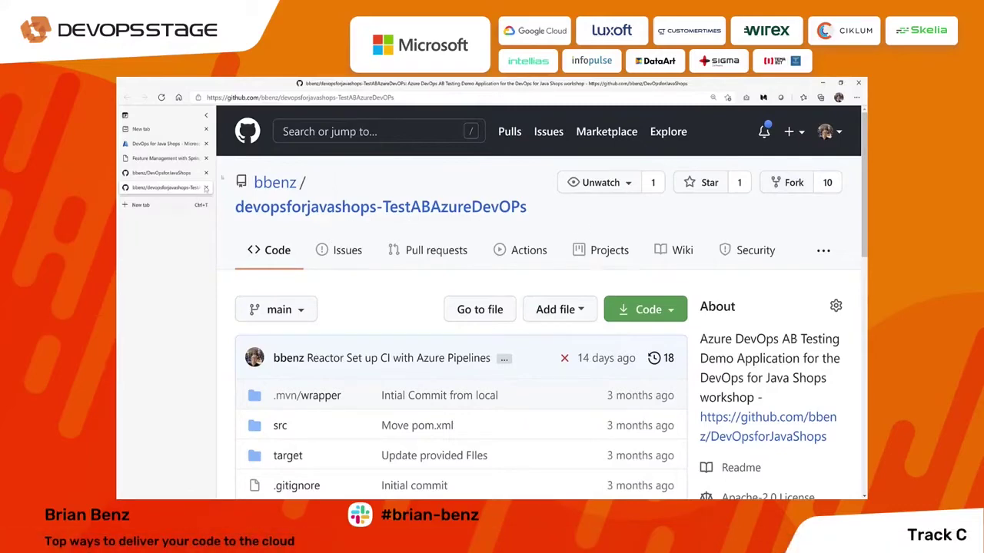
click(164, 177)
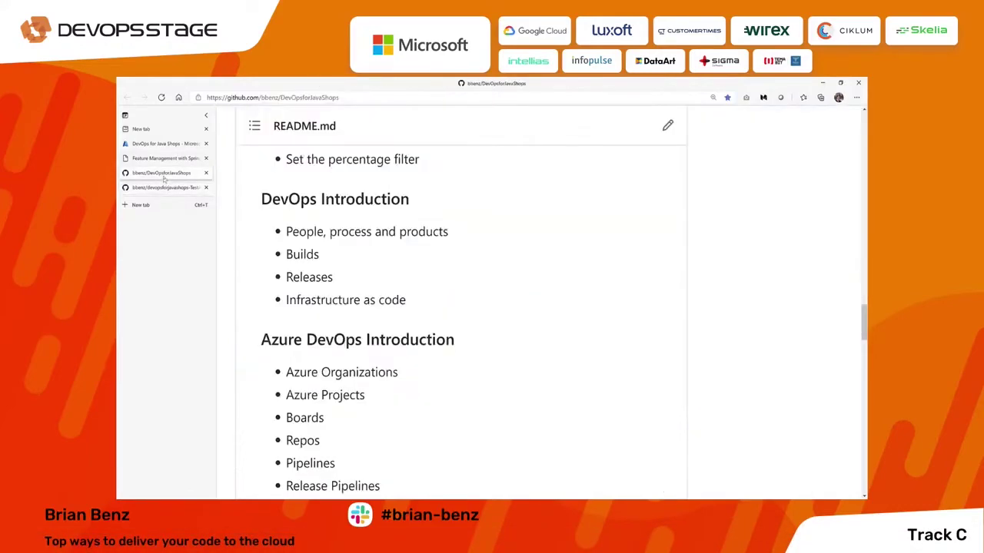
scroll(381, 241, up, 10)
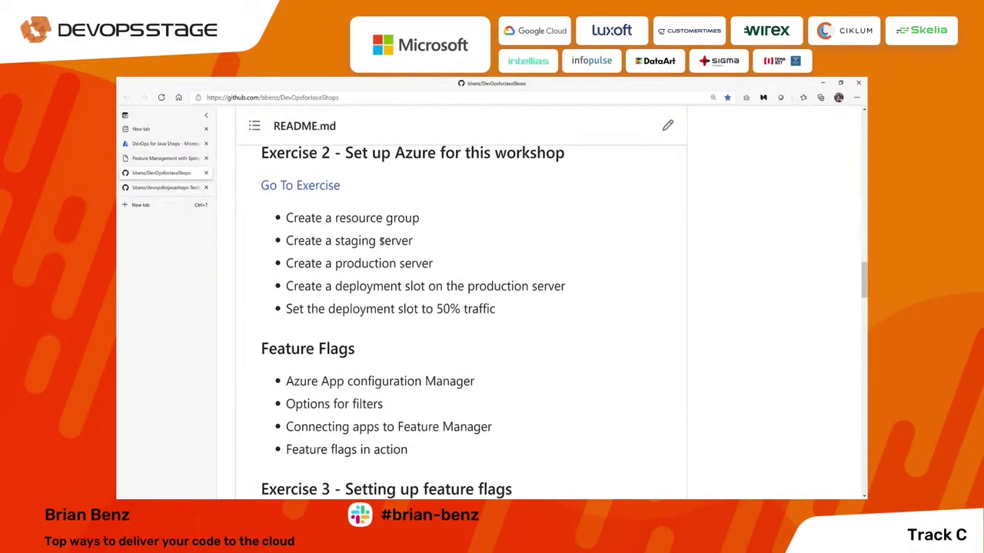
scroll(381, 241, down, 3)
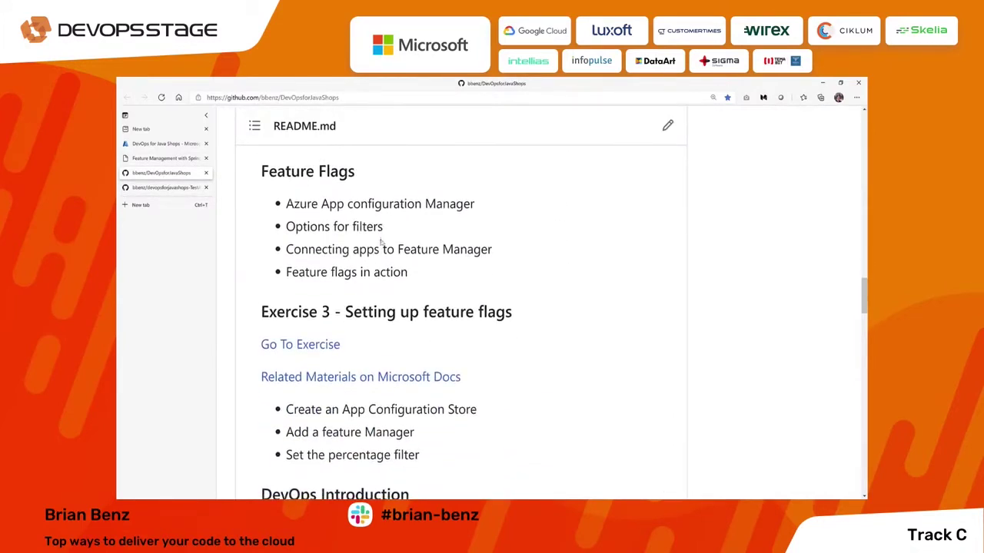
scroll(335, 301, down, 1)
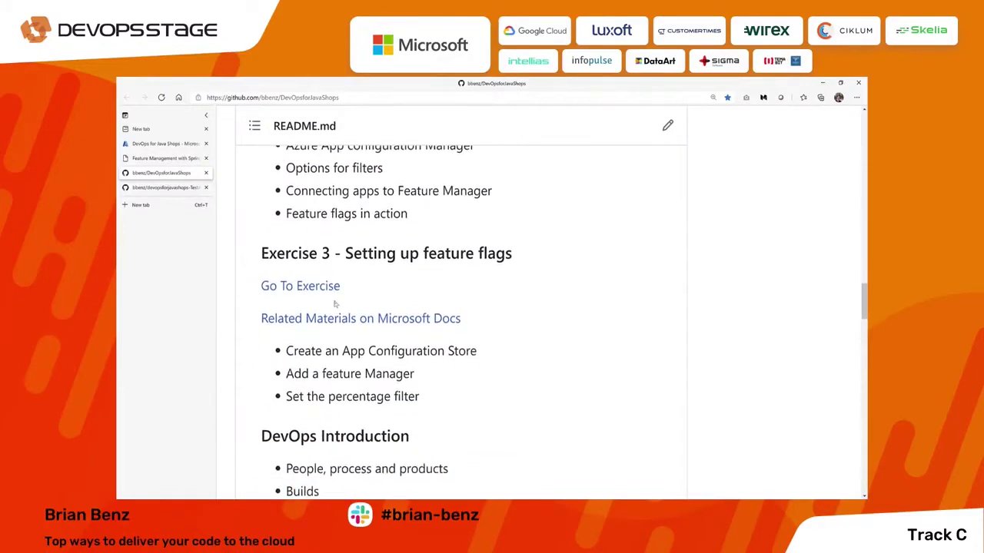
scroll(300, 301, up, 3)
Look over the devopsforjavashops-TestABAzureDevOPs file list, then switch to the production web app and reload its welcome page
click(157, 188)
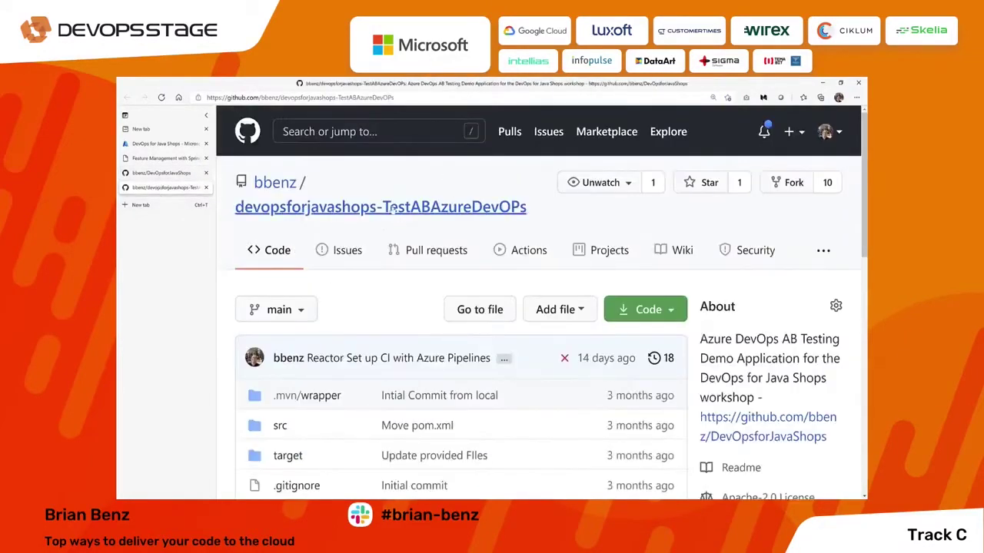
scroll(341, 314, down, 5)
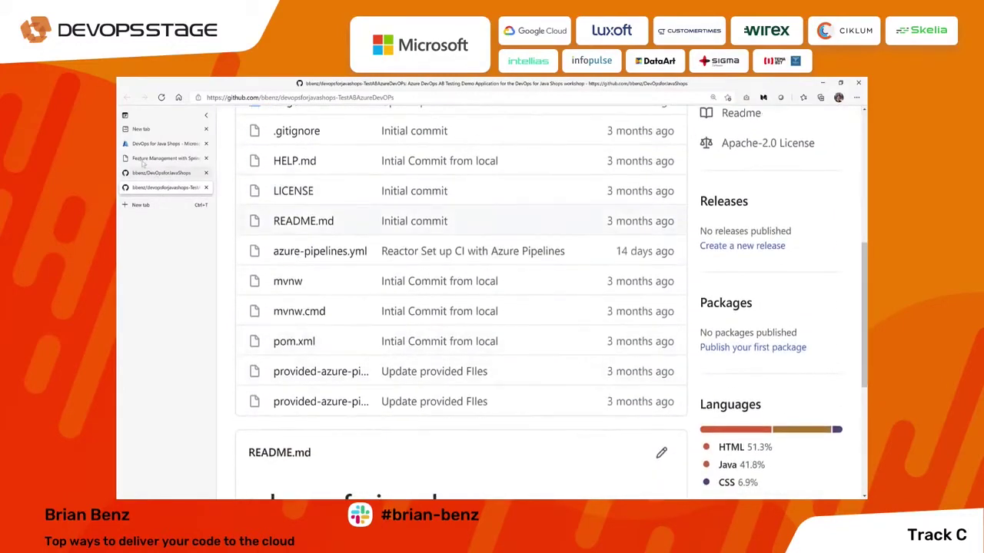
click(144, 159)
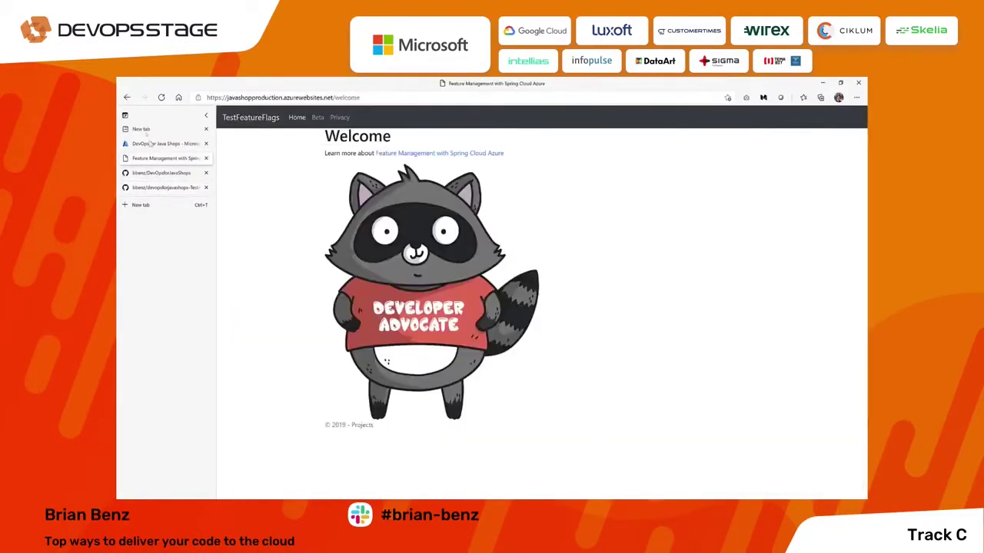
click(161, 98)
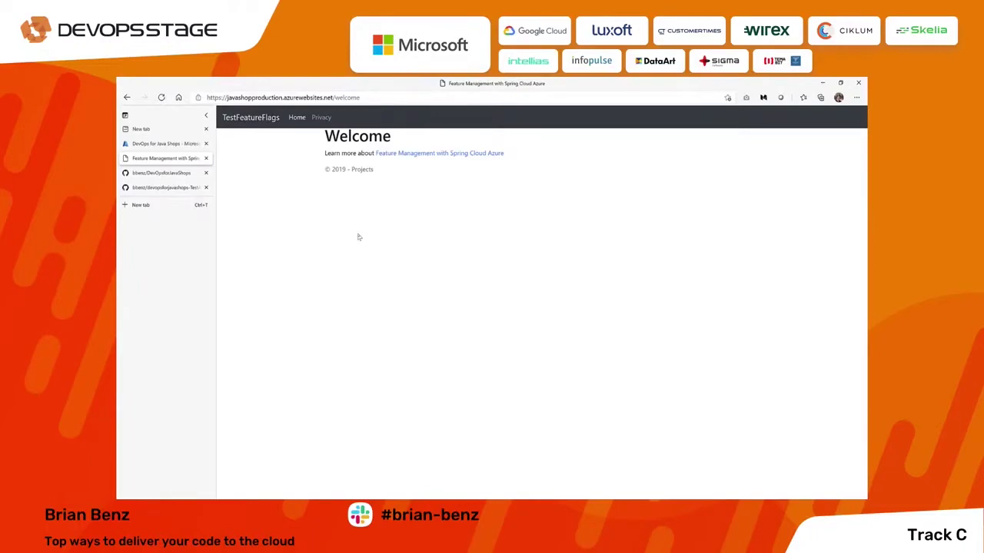
Return to the devopsforjavashops-TestABAzureDevOPs repository and search the GitHub Marketplace for "azure pipelines"
click(162, 188)
scroll(342, 300, up, 5)
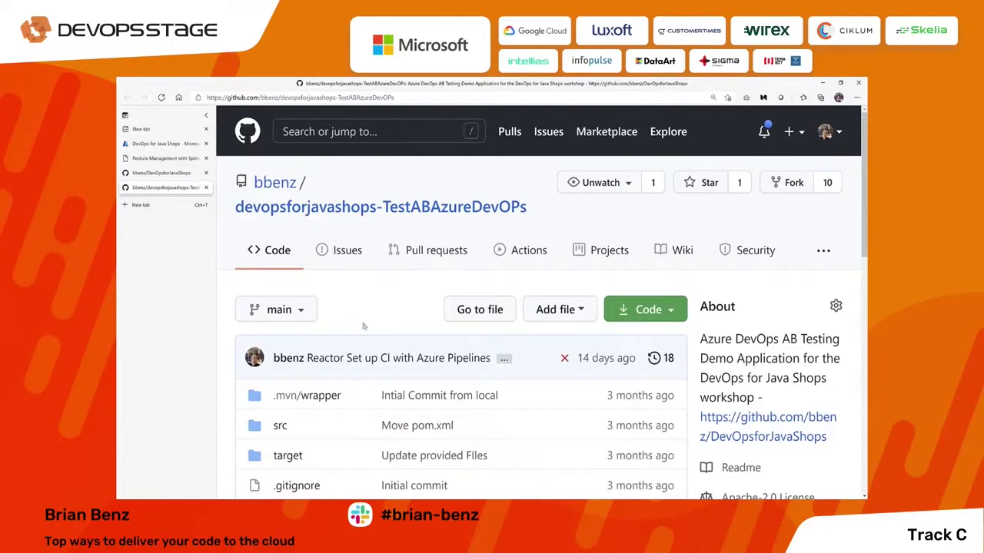
click(607, 135)
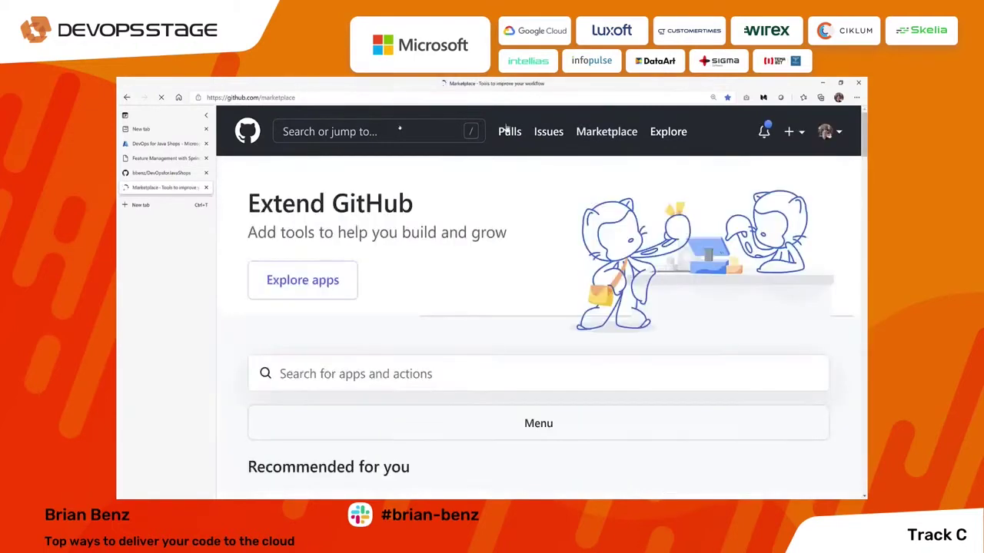
click(290, 377)
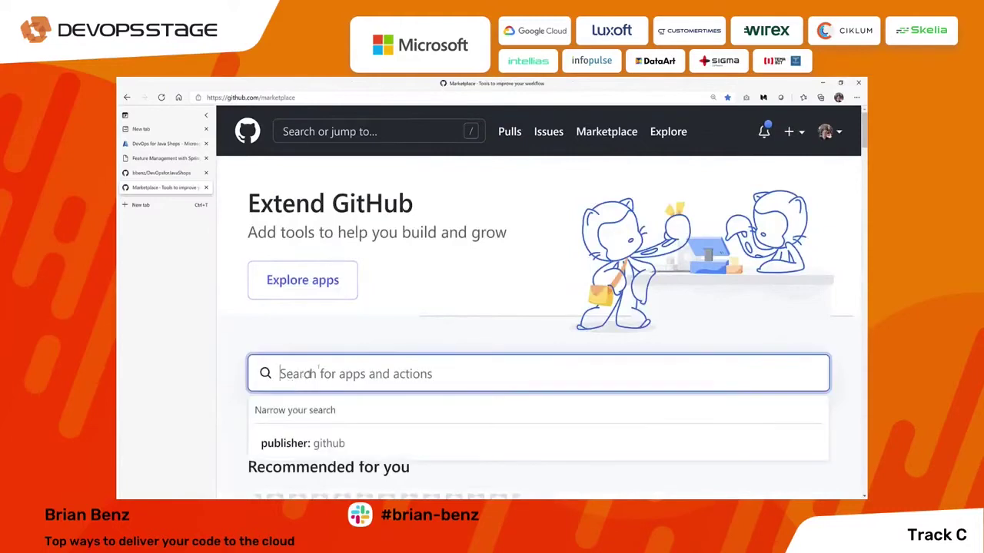
text(azure p)
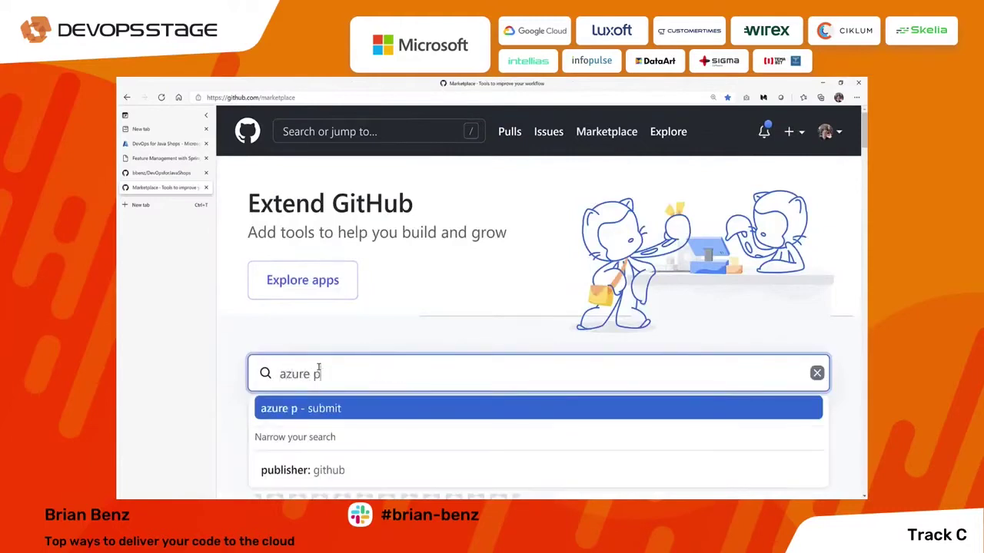
text(ipelines)
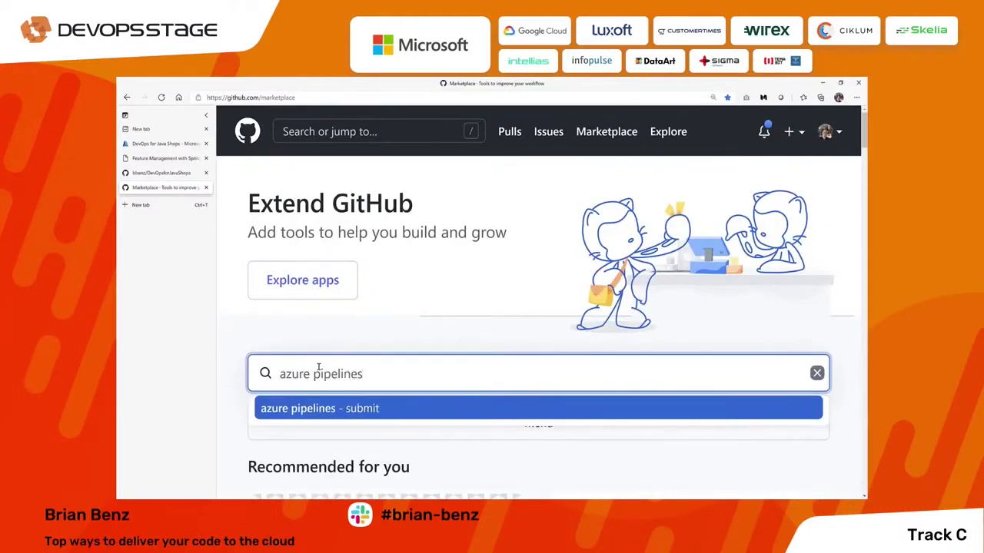
key(Return)
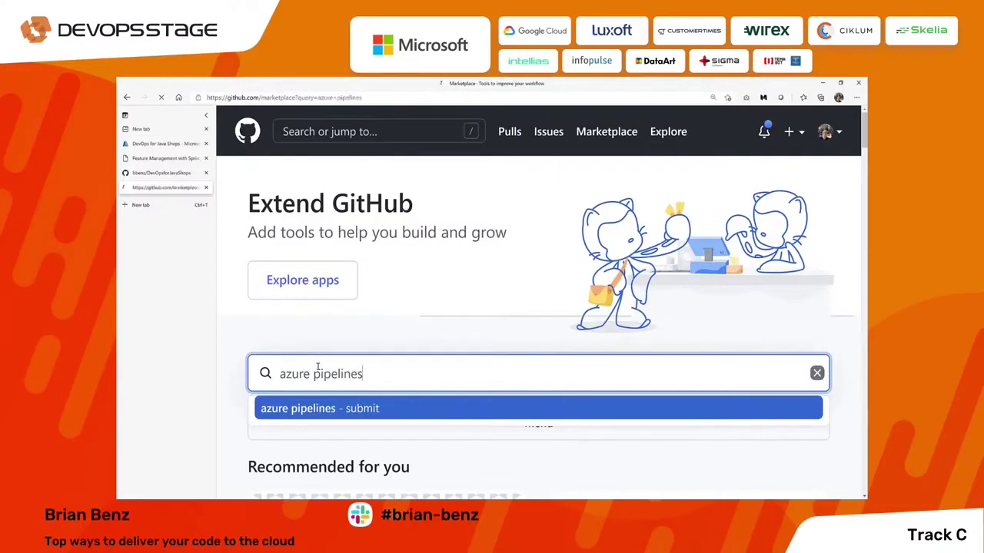
Look through the Marketplace search results, open the Azure Pipelines app and look over its listing page
scroll(386, 281, down, 3)
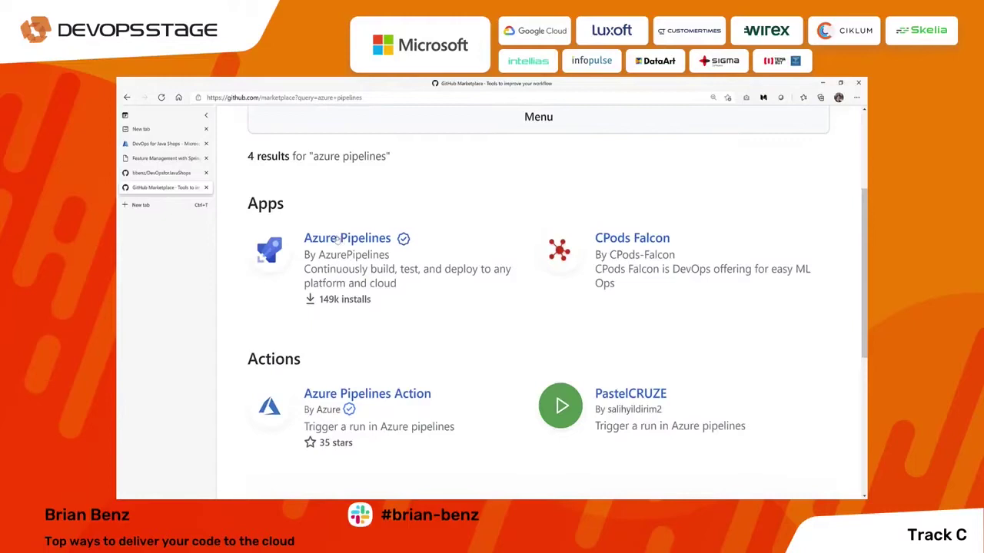
scroll(337, 239, up, 2)
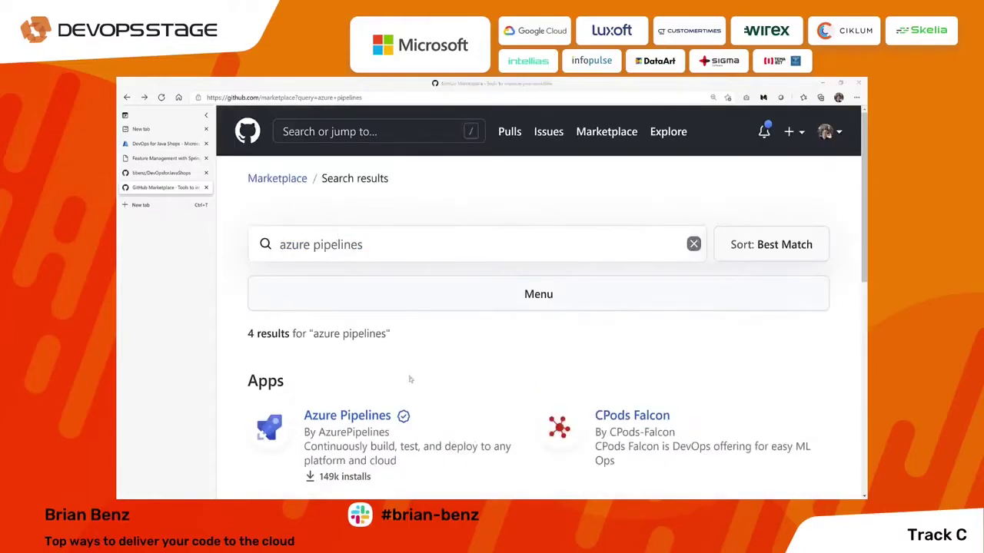
scroll(410, 376, down, 2)
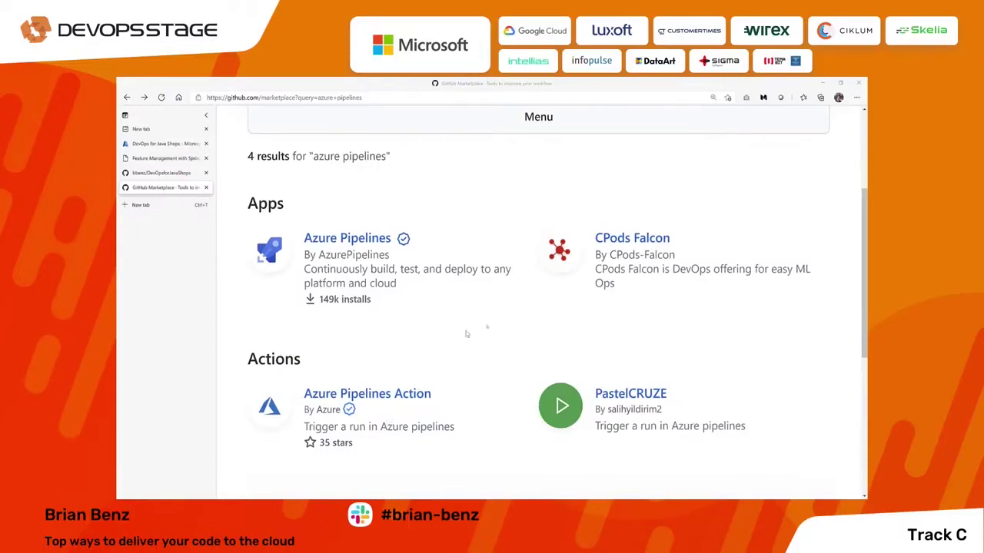
click(350, 240)
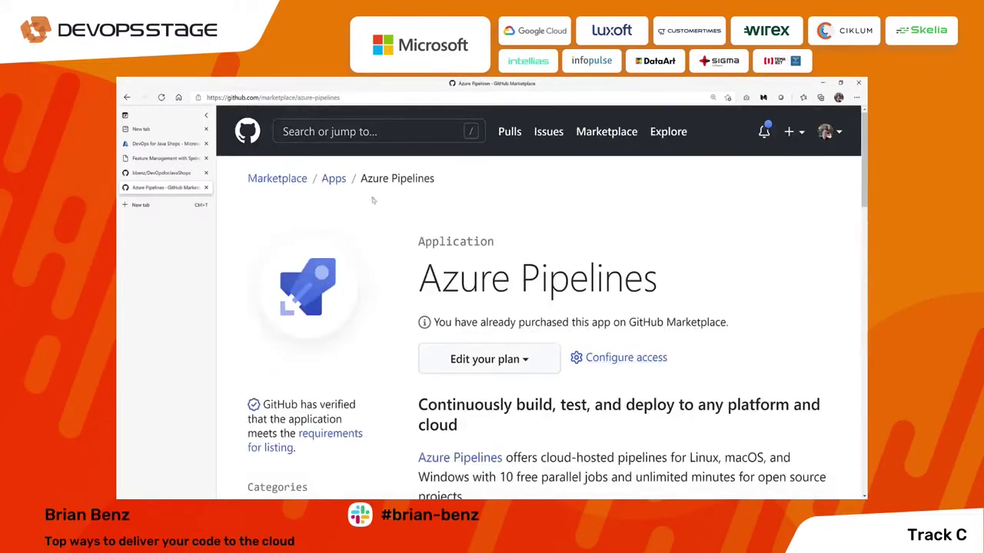
scroll(329, 387, down, 1)
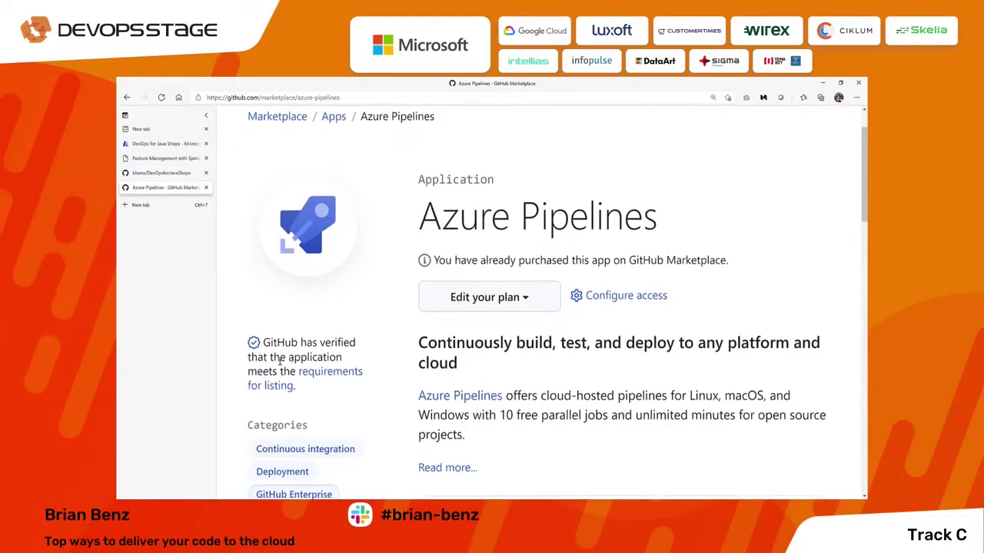
scroll(279, 363, down, 1)
scroll(563, 332, up, 2)
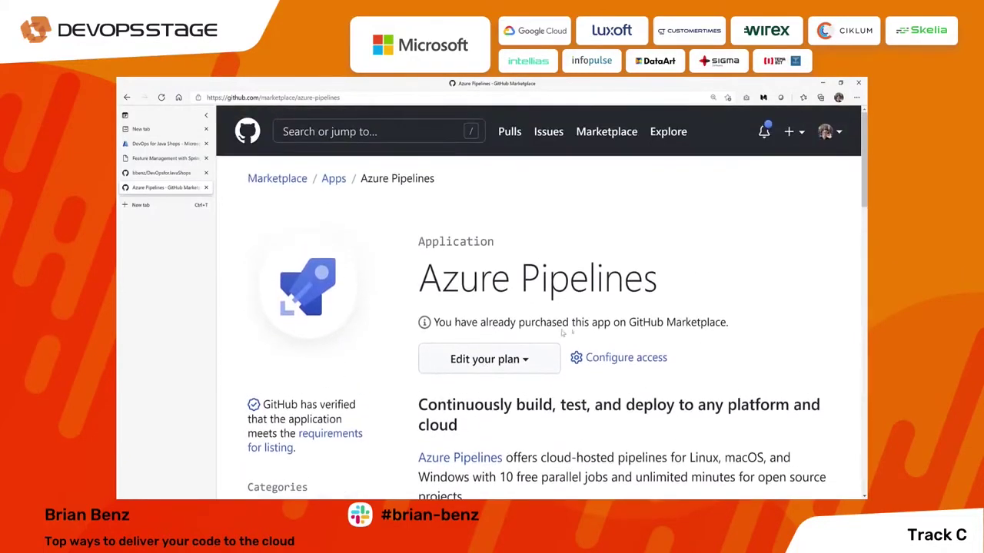
Open the installed Azure Pipelines app's access configuration, reduce the page zoom, and review its permissions and repository access
click(638, 361)
scroll(378, 308, down, 3)
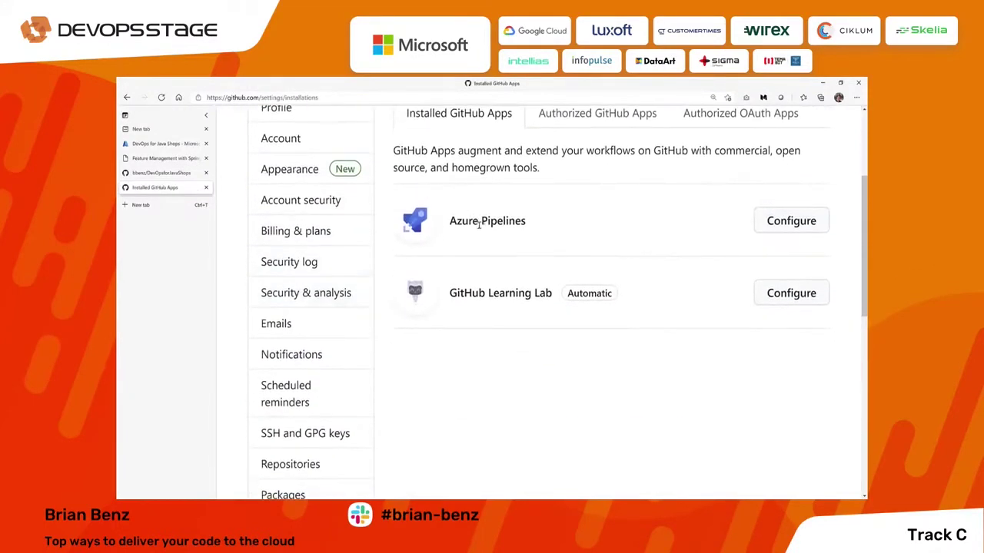
click(783, 226)
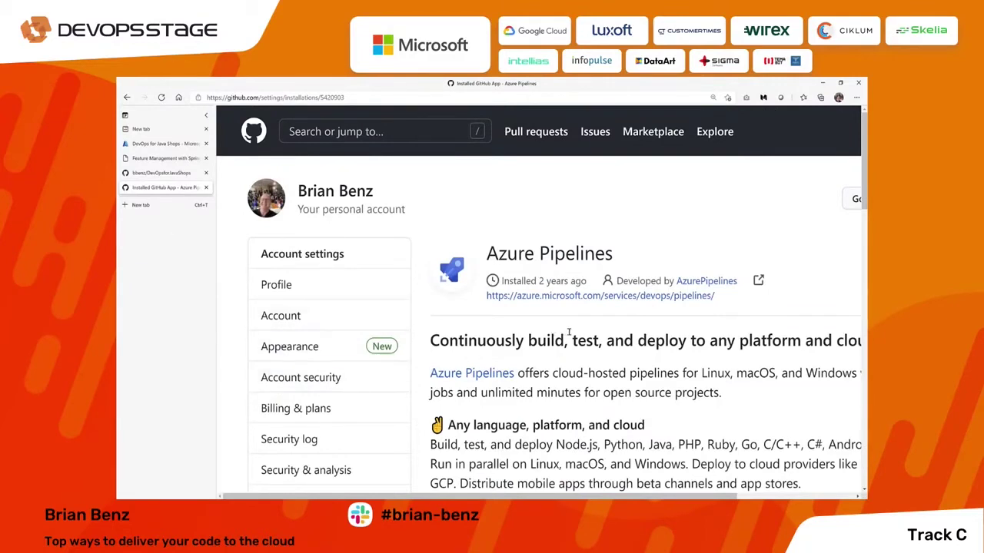
key(ctrl+minus)
key(ctrl+minus)
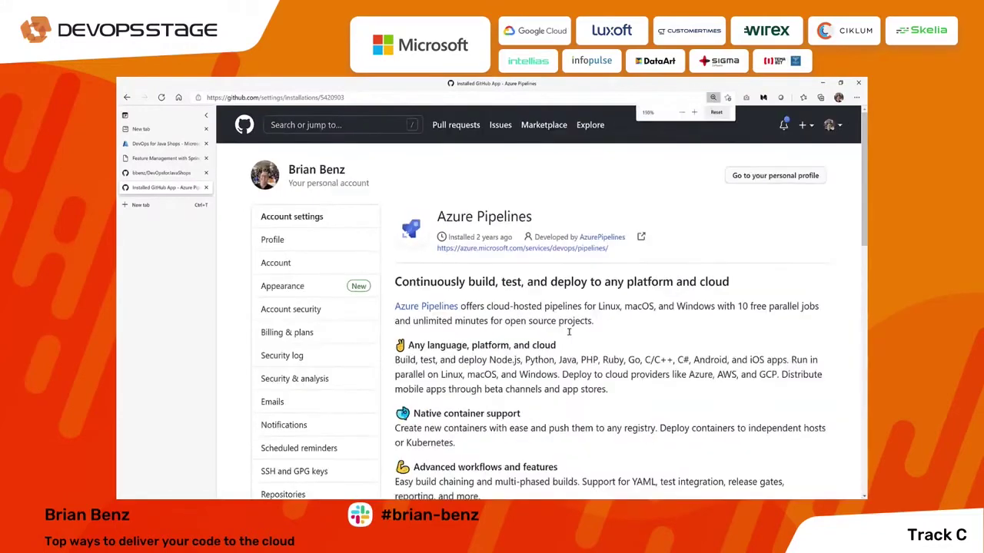
scroll(514, 321, down, 2)
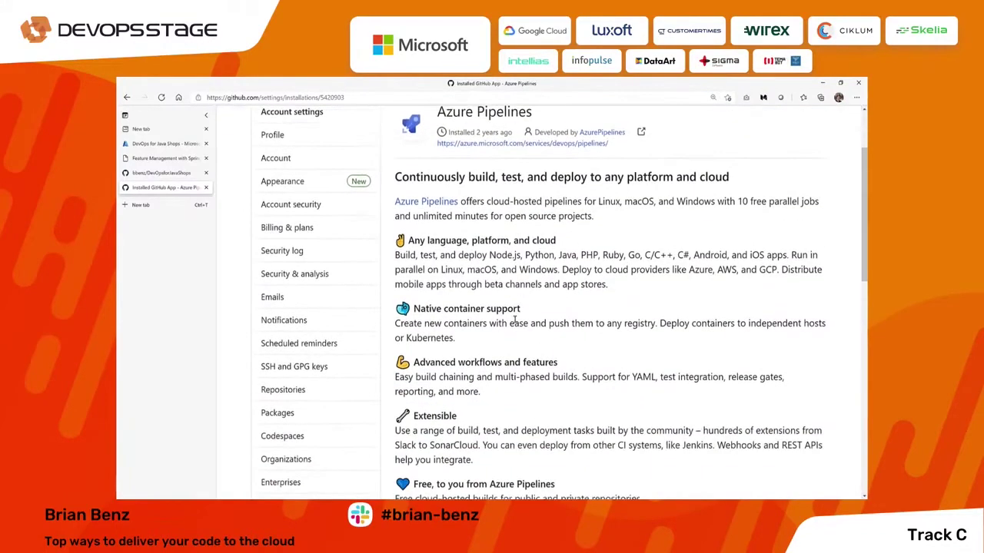
scroll(514, 321, down, 5)
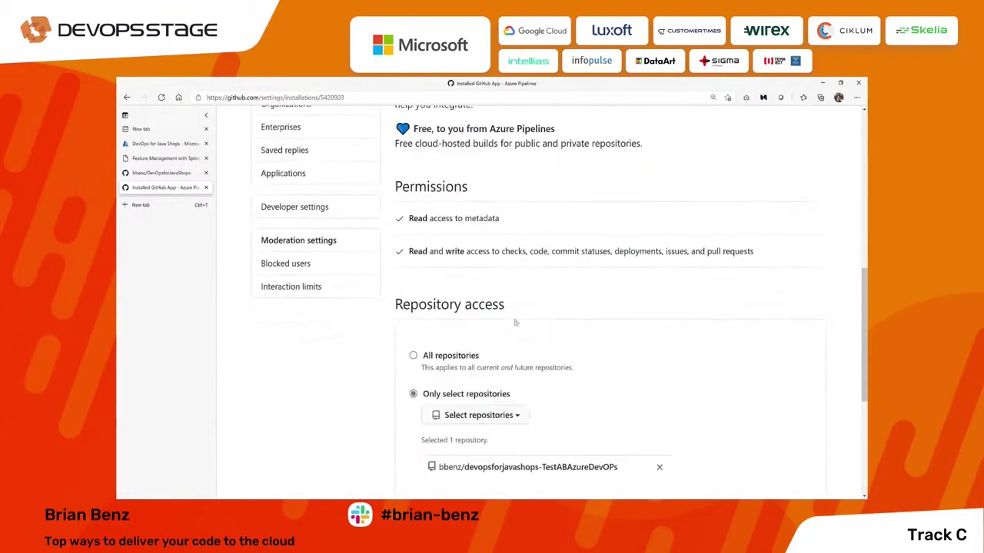
scroll(515, 323, down, 1)
scroll(515, 323, up, 7)
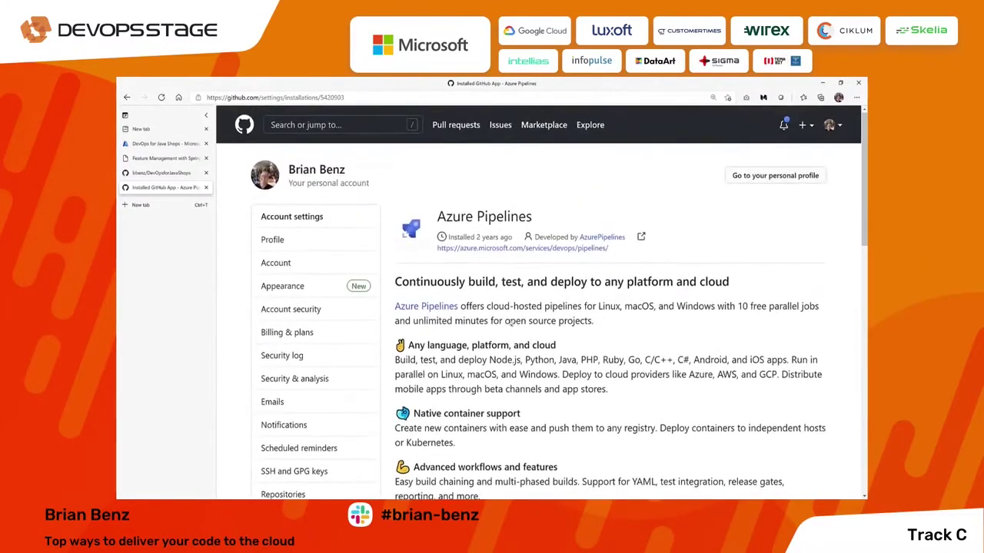
Try all-repository access for Azure Pipelines, restore access to only devopsforjavashops-TestABAzureDevOPs, and save the repository access settings
scroll(514, 323, down, 5)
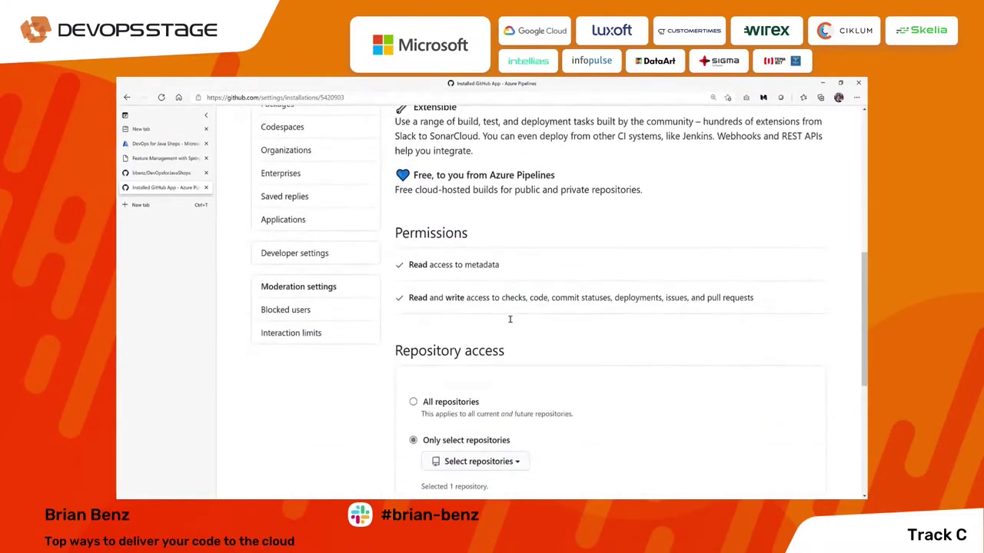
scroll(510, 319, down, 1)
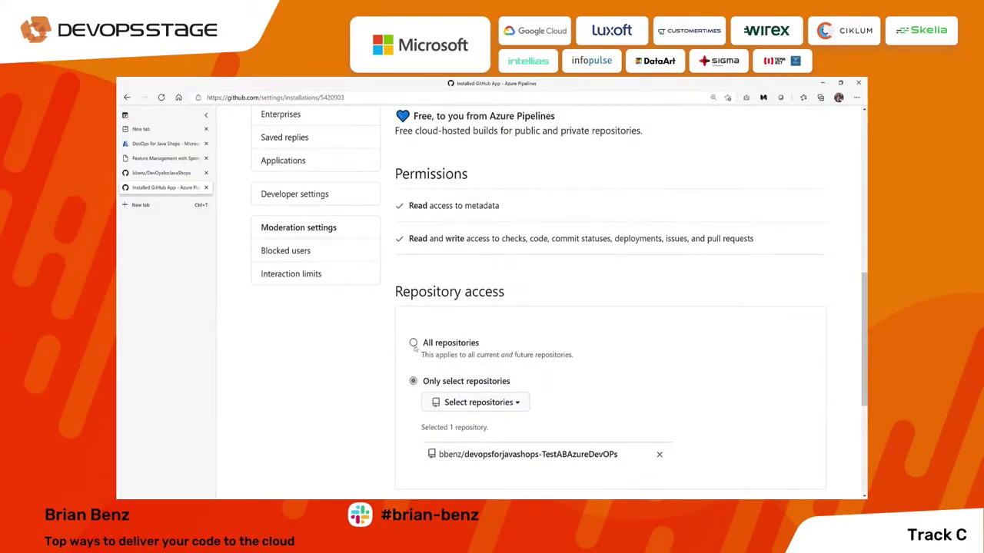
click(414, 344)
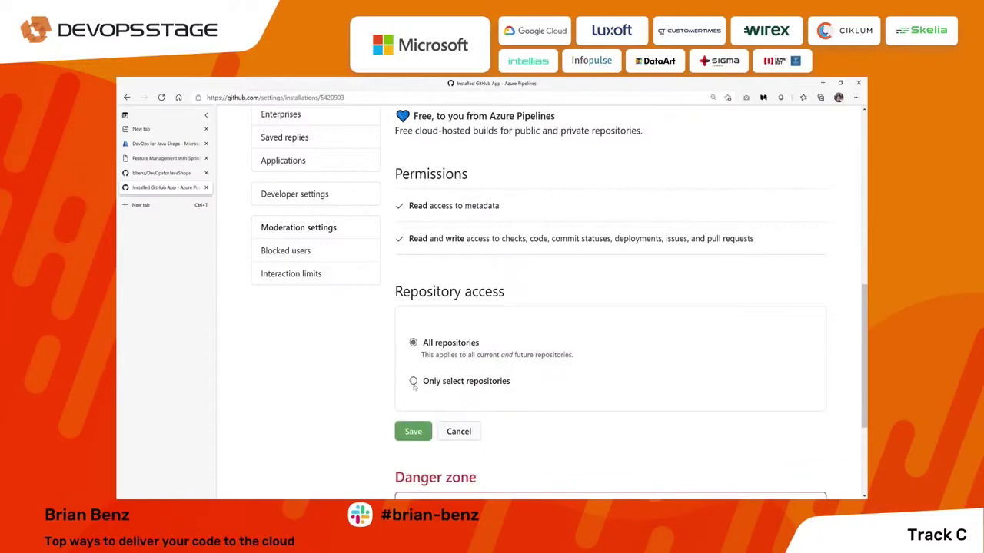
click(413, 382)
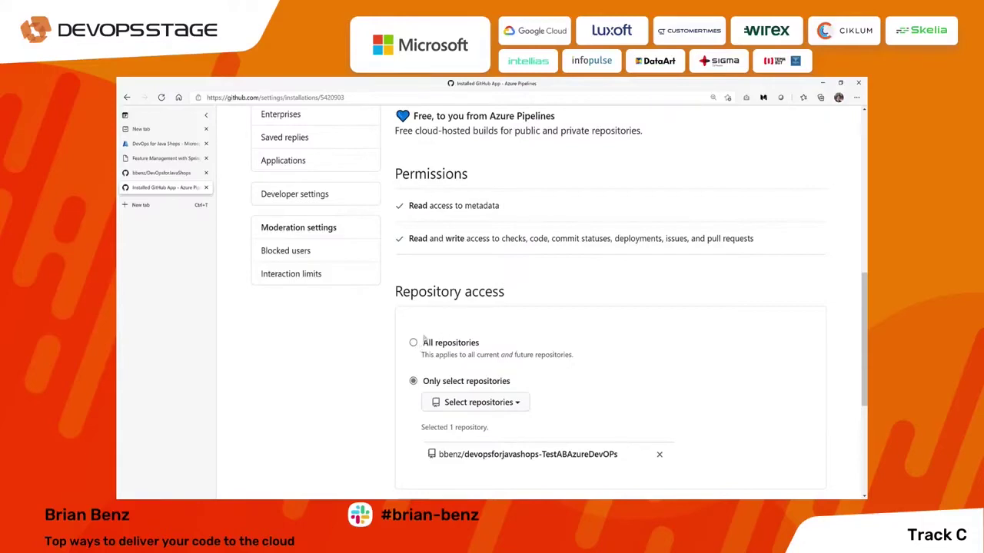
scroll(323, 335, down, 3)
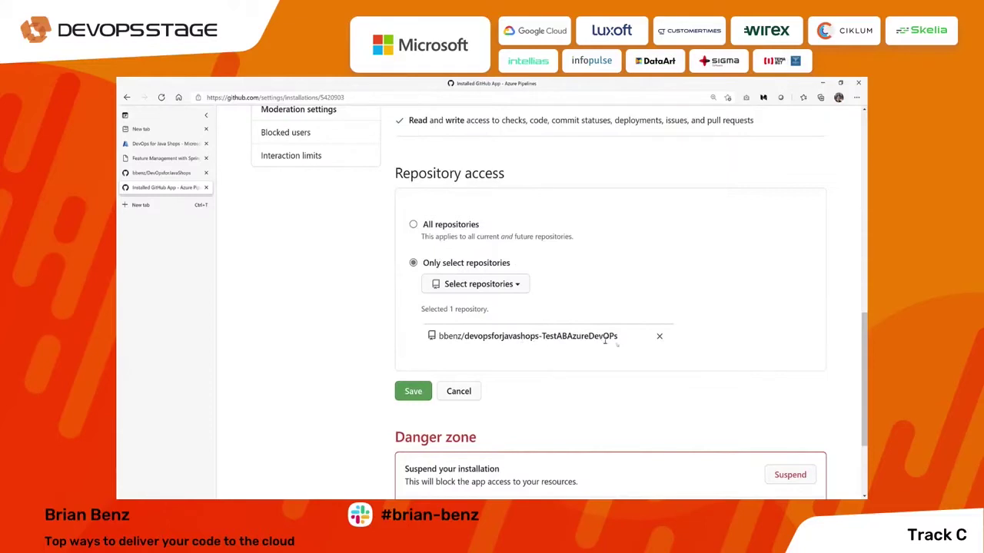
click(413, 393)
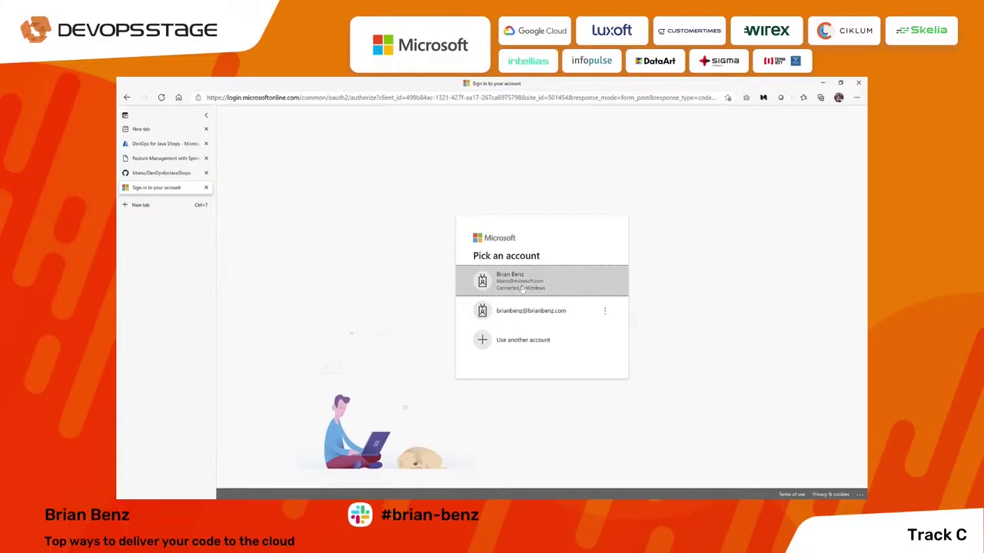
Sign in with the Windows-connected Microsoft account and name a new Azure DevOps organization reactorday2
click(522, 288)
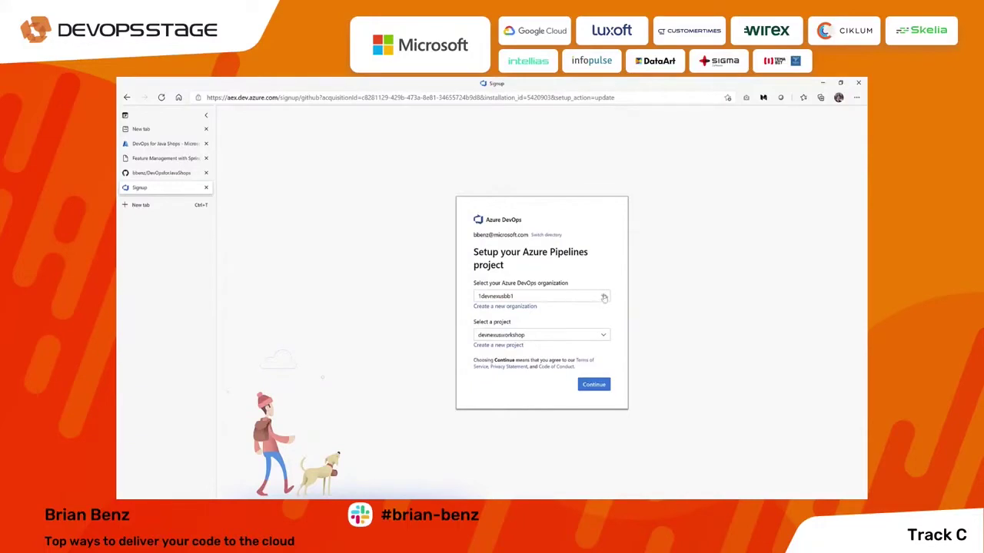
click(489, 307)
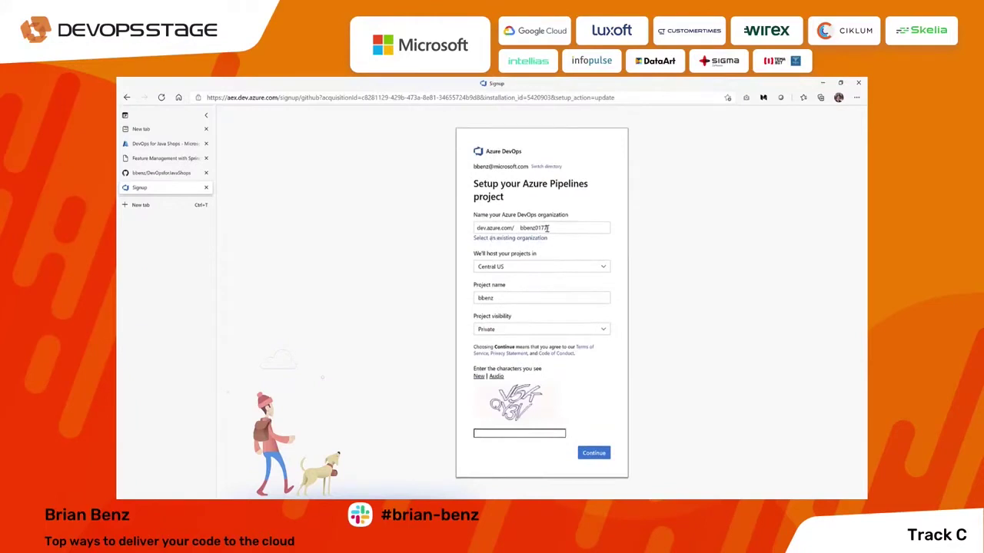
click(552, 226)
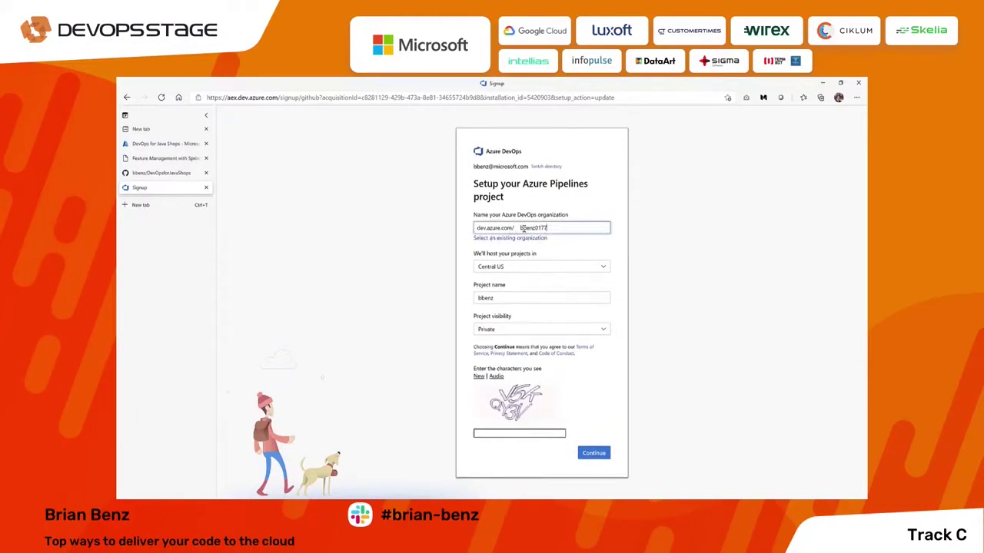
drag(520, 227, 585, 229)
text(reactorpstage)
key(Left)
key(Left)
key(Left)
key(Left)
key(BackSpace)
Set the project hosting region to West US 2, check the visibility options and keep the project Private
click(505, 269)
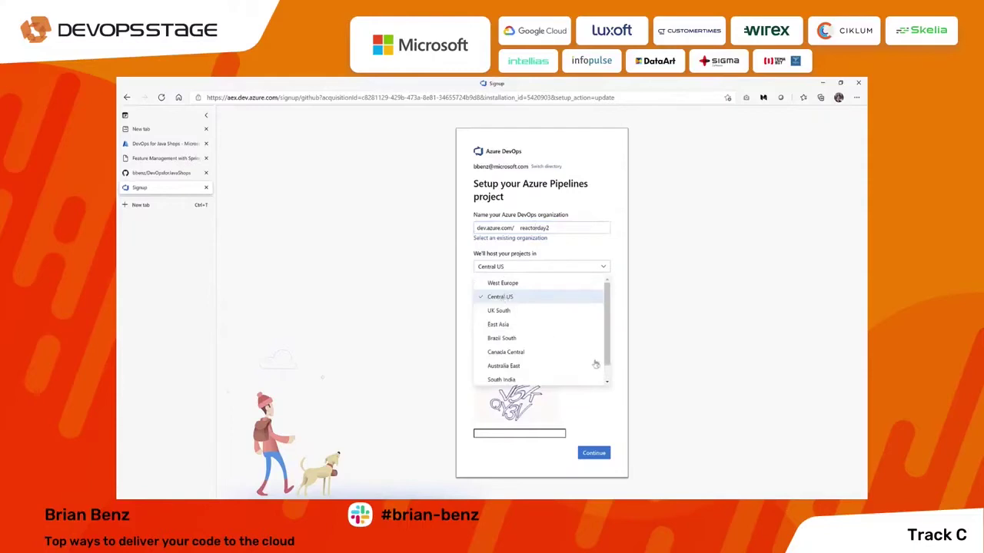
click(609, 382)
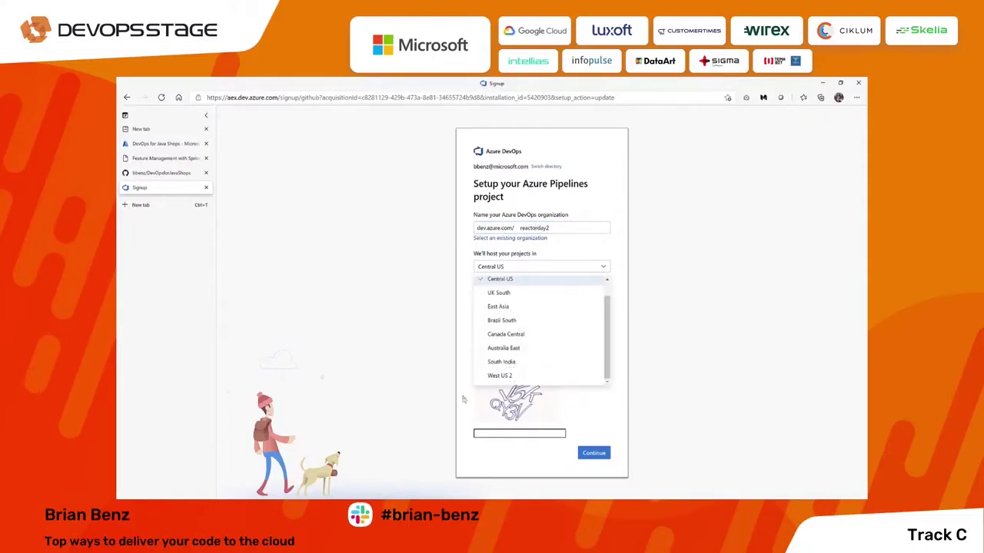
click(496, 376)
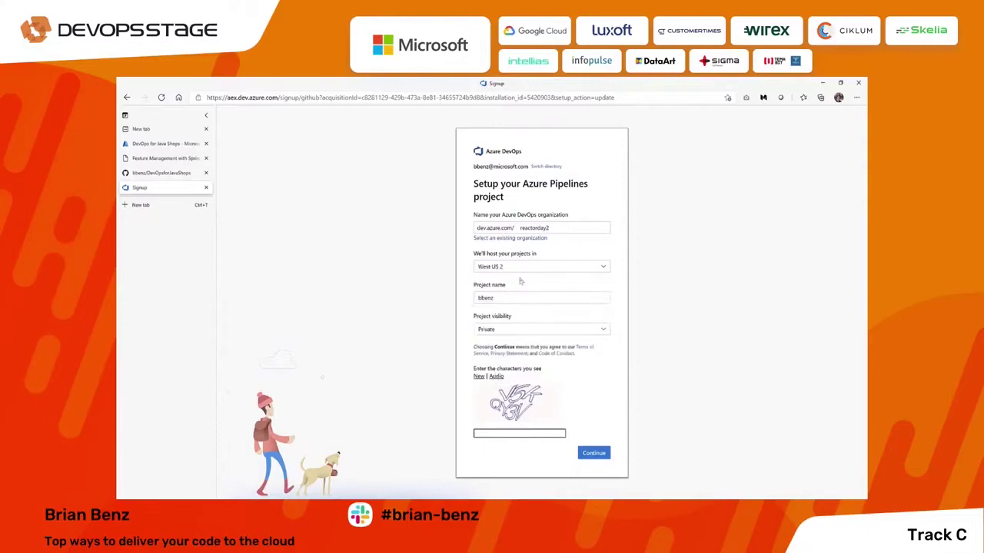
click(497, 331)
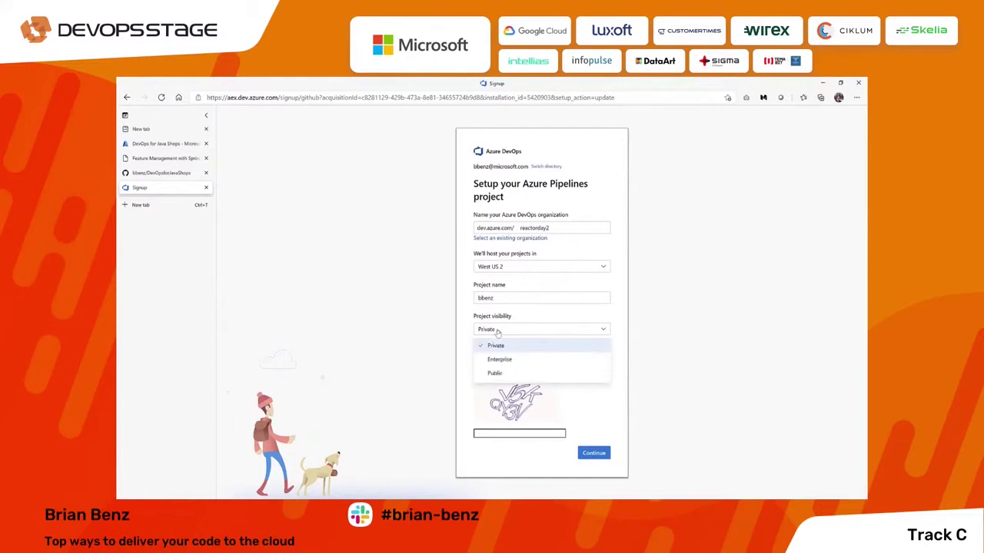
click(497, 332)
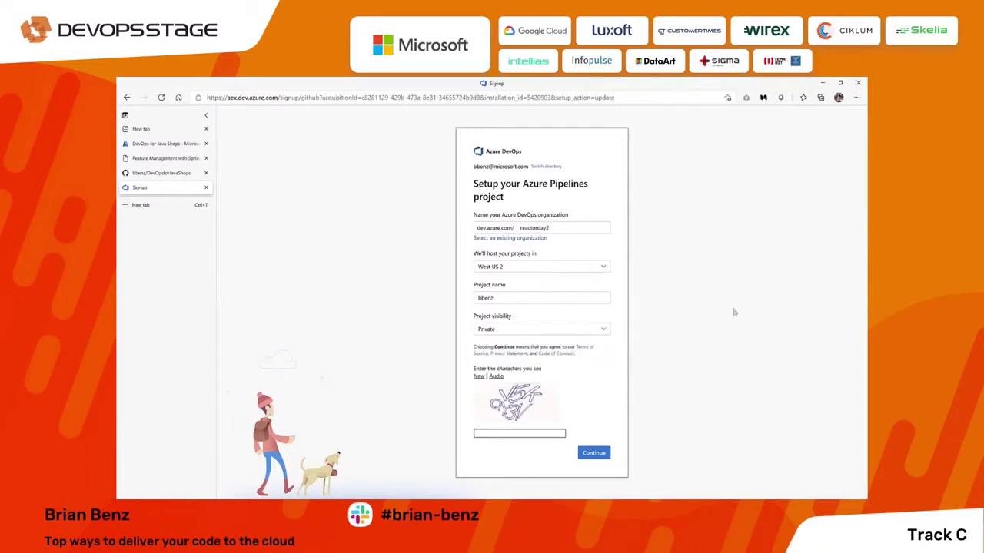
click(586, 333)
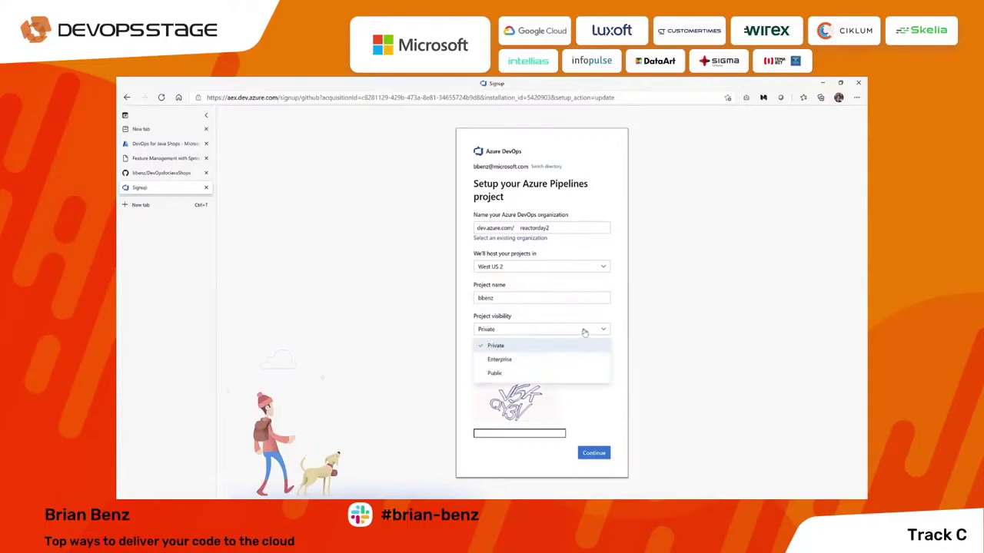
click(498, 348)
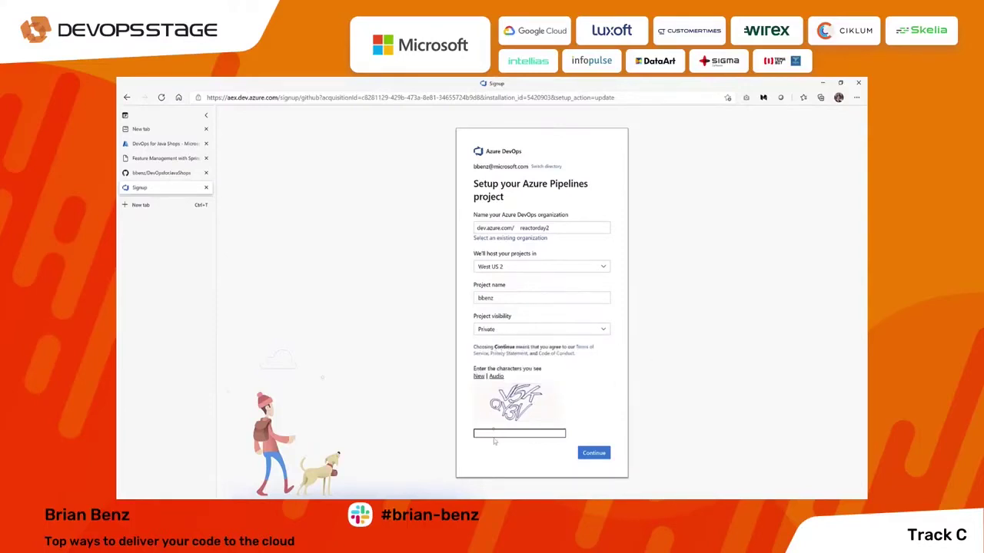
Enter the CAPTCHA characters and submit the Azure Pipelines project setup form
click(536, 430)
text(v5kqy3v)
click(588, 453)
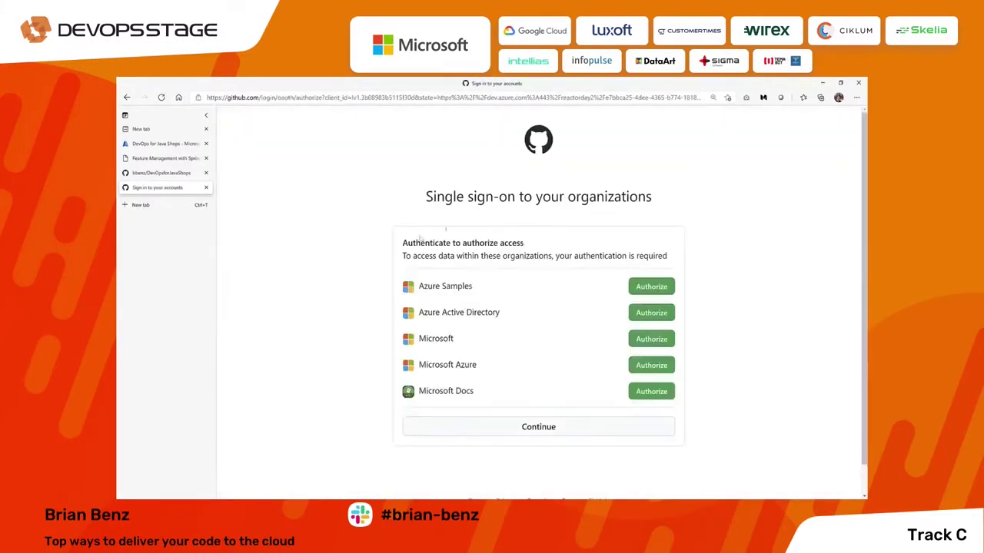
Continue past the single sign-on page without authorizing any organizations, and select devopsforjavashops-TestABAzureDevOPs as the new pipeline's repository
click(538, 427)
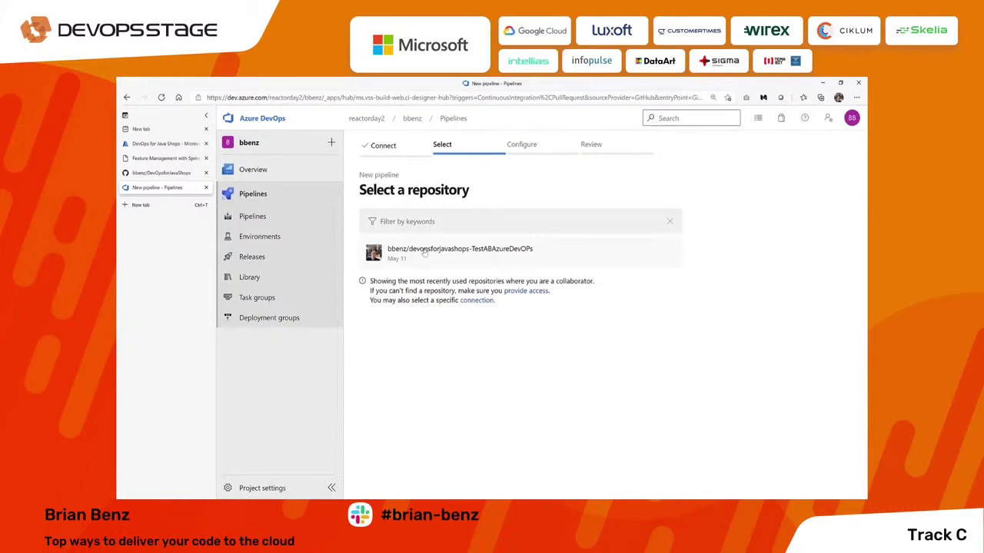
click(424, 253)
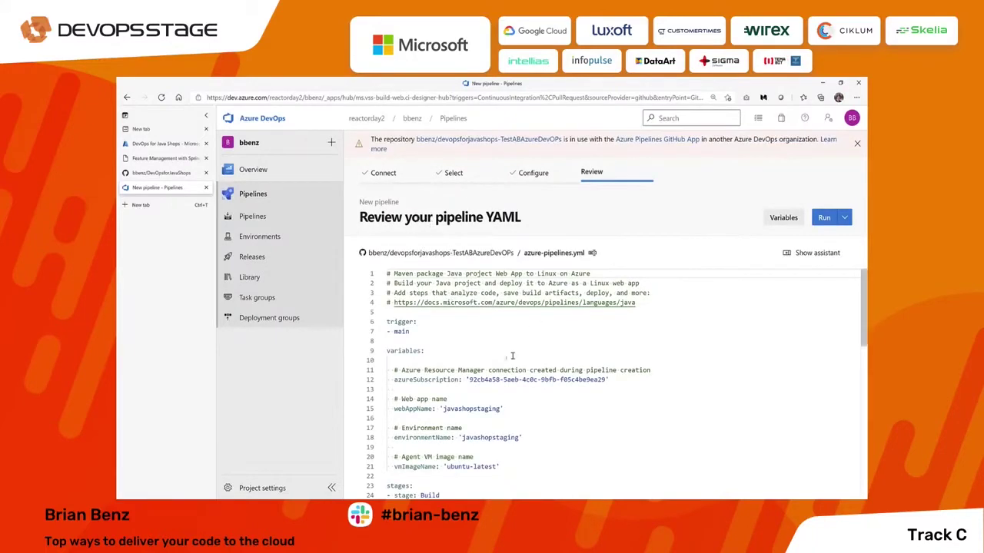
Review azure-pipelines.yml, examining its variables, build stage, Maven package task and artifact copy task
scroll(505, 358, down, 2)
scroll(505, 358, down, 2)
scroll(461, 281, down, 8)
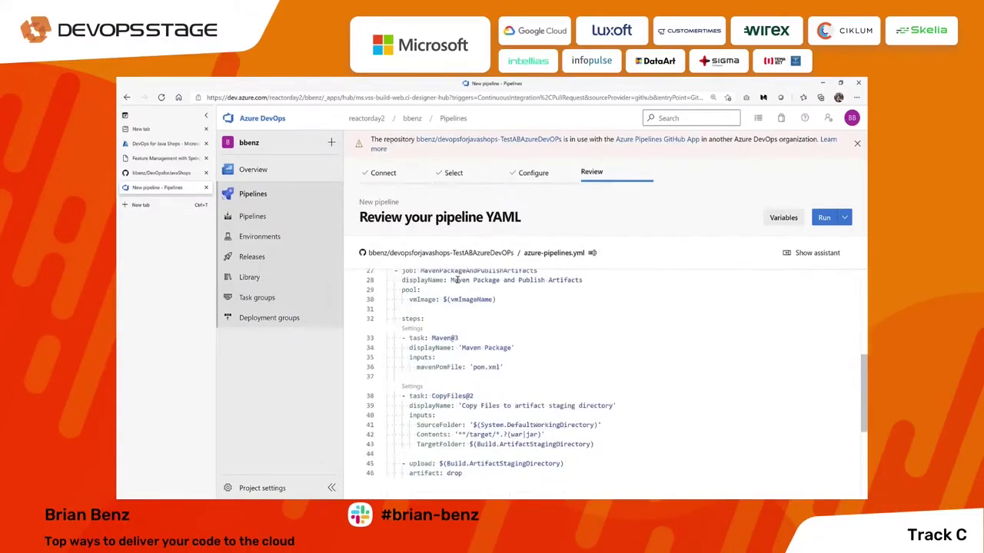
scroll(457, 280, down, 5)
scroll(469, 338, up, 5)
scroll(474, 357, down, 6)
scroll(474, 358, up, 6)
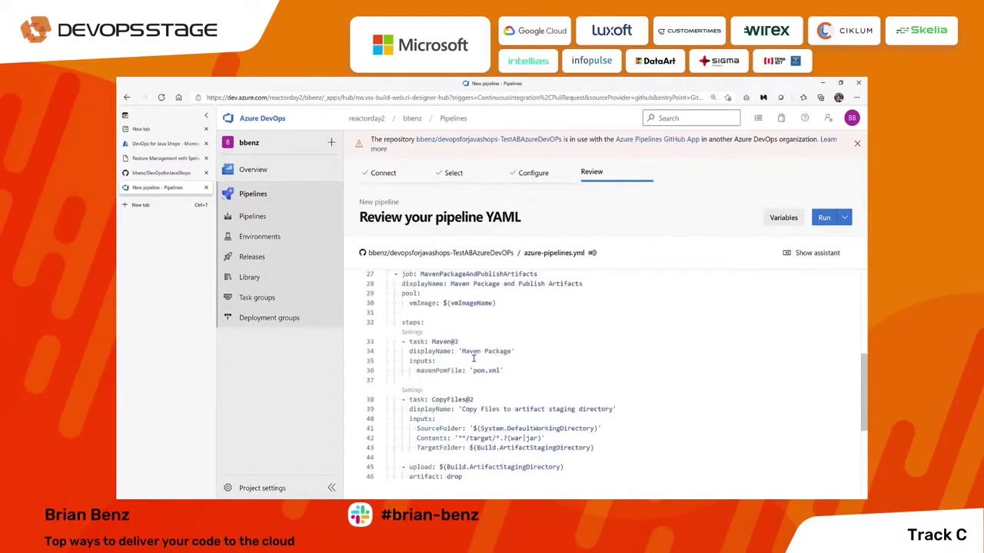
scroll(473, 359, down, 3)
scroll(474, 359, up, 10)
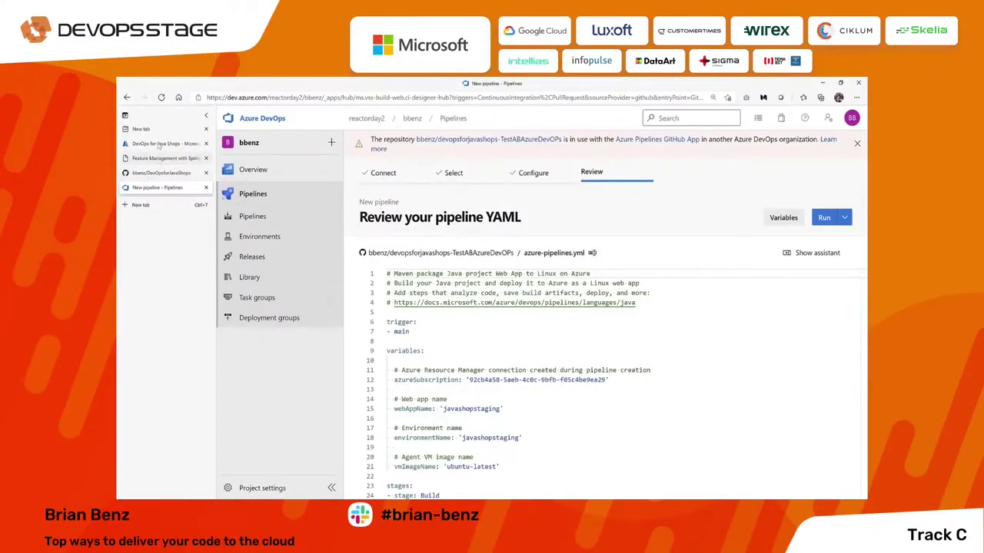
Open the devopsforjavashops-TestABAzureDevOPs repository from the DevOps for Java Shops dashboard and look over provided-azure-pipeline.yml
click(159, 146)
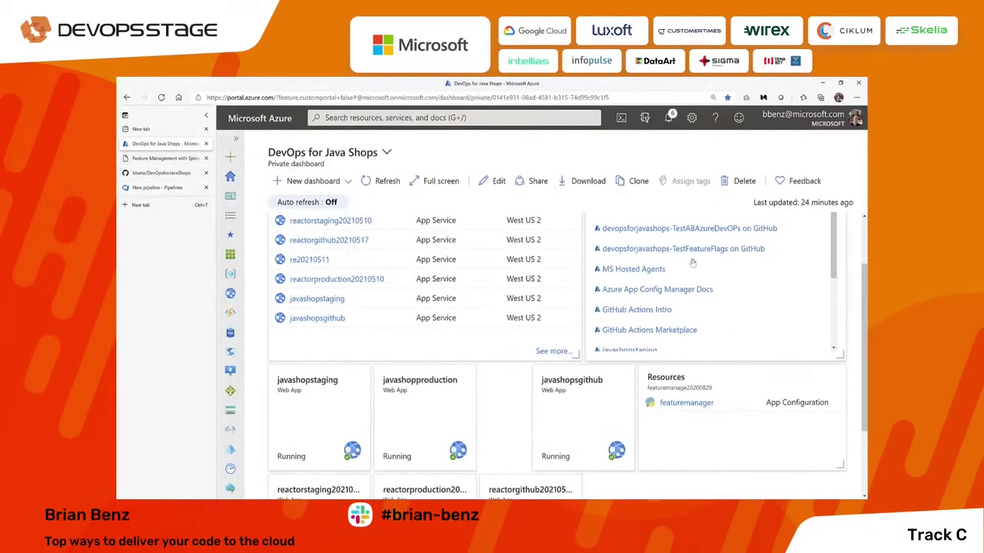
click(688, 308)
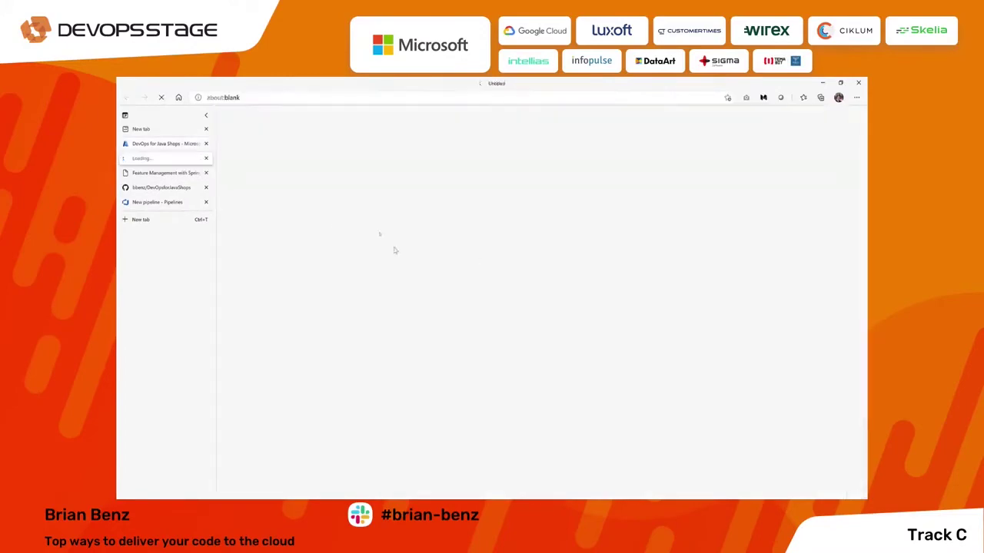
scroll(315, 277, down, 1)
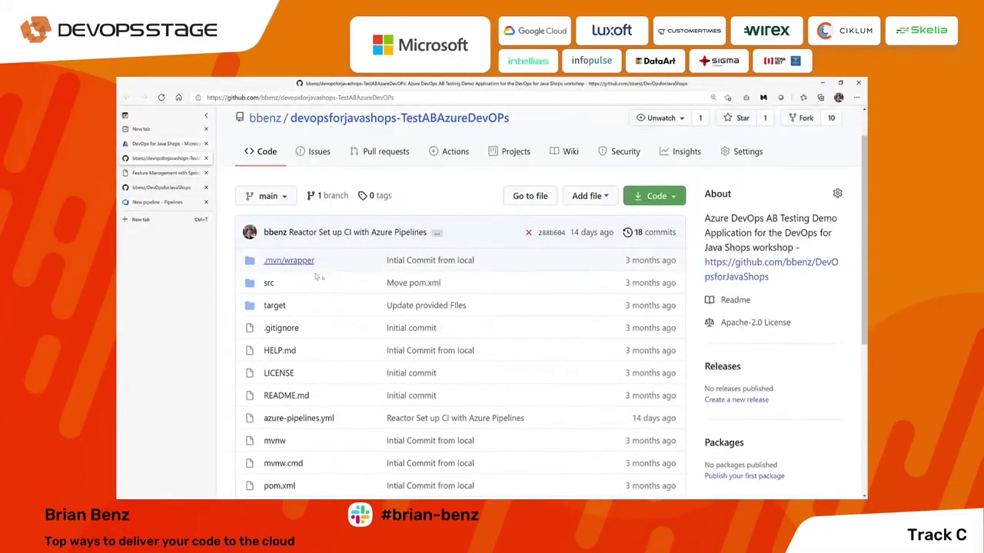
scroll(315, 276, down, 5)
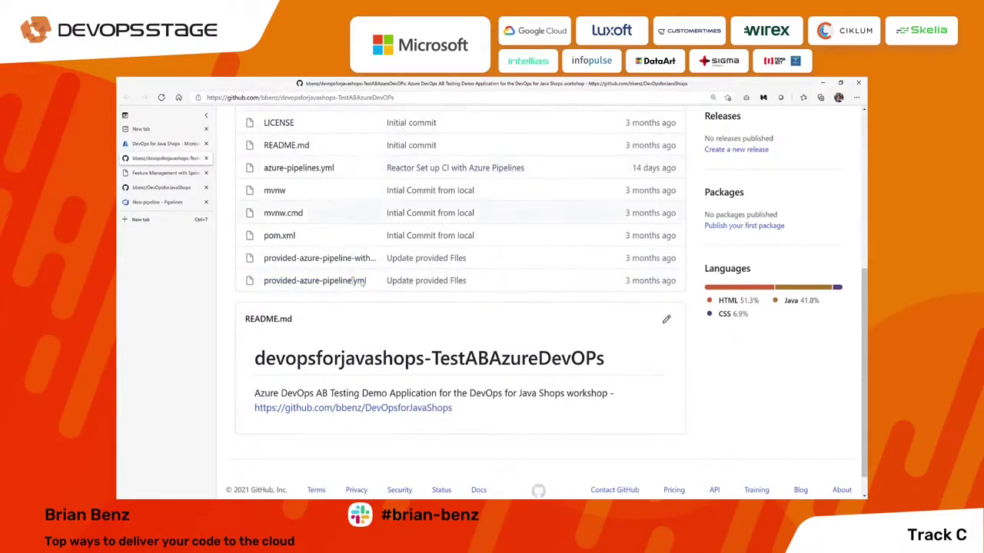
click(323, 282)
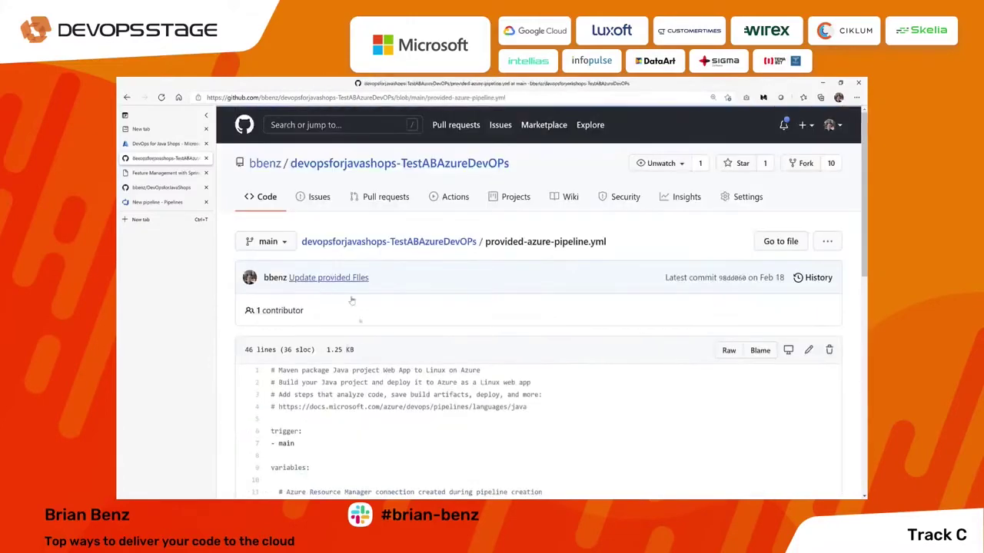
scroll(343, 356, down, 2)
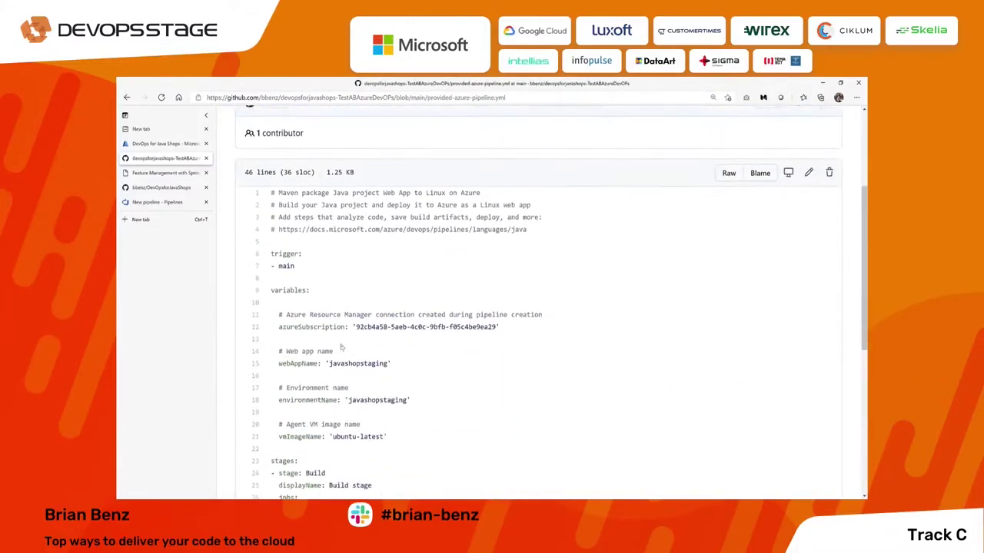
scroll(342, 348, down, 5)
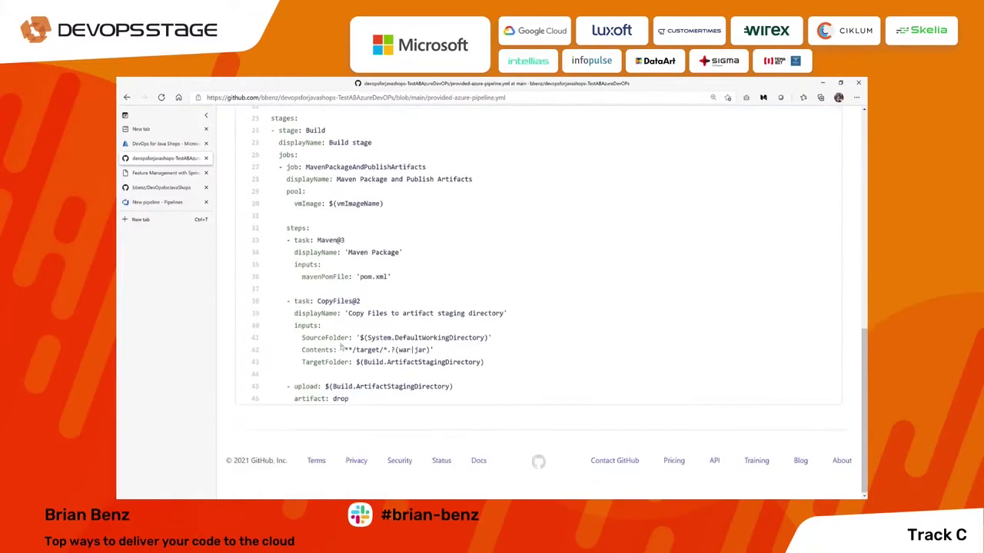
scroll(704, 363, up, 10)
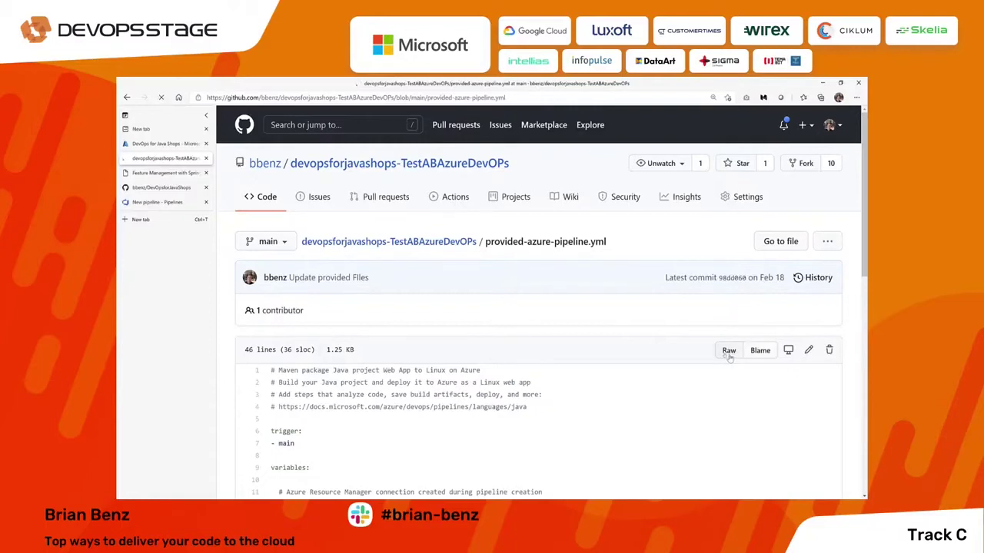
Display provided-azure-pipeline.yml as raw text and select its full contents, then clear the selection
click(728, 353)
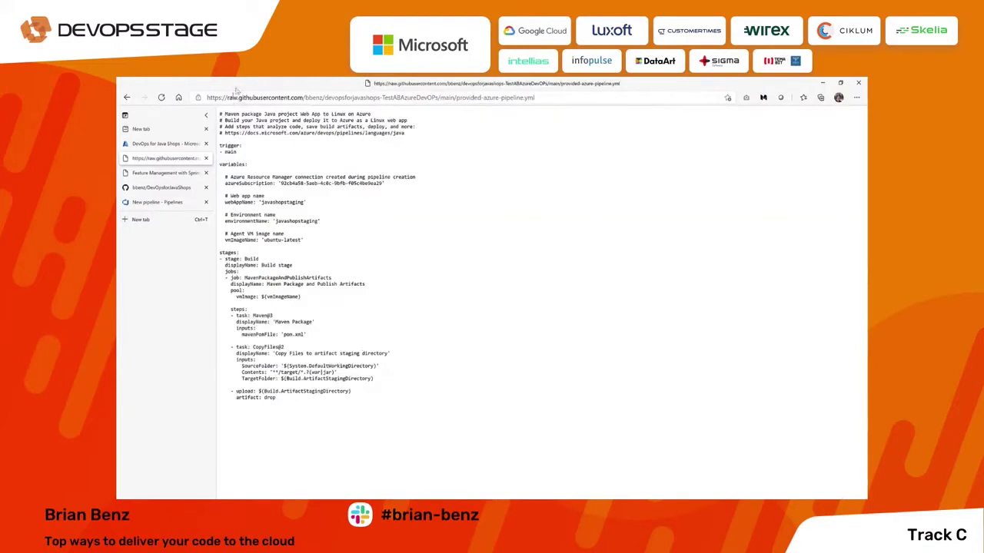
drag(220, 113, 239, 133)
drag(311, 187, 464, 464)
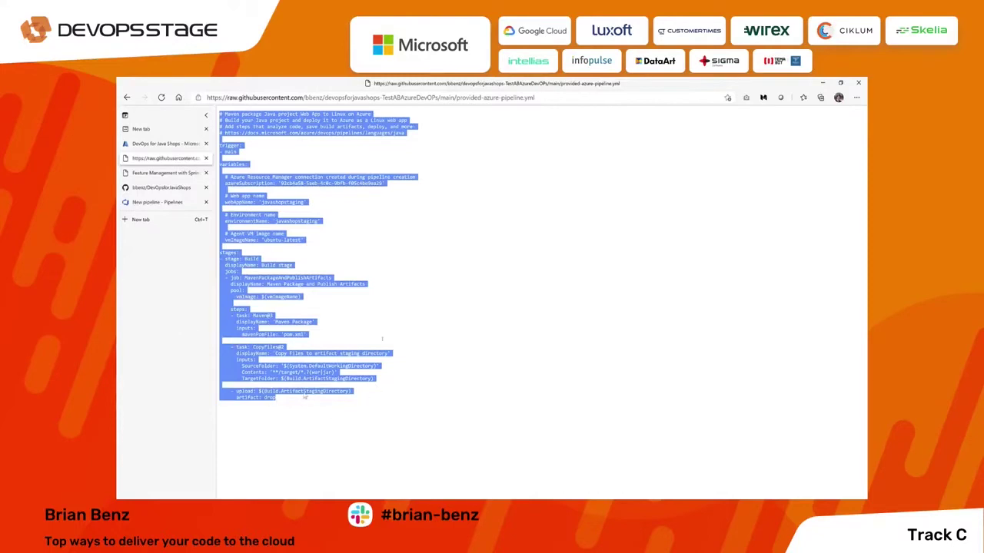
click(537, 286)
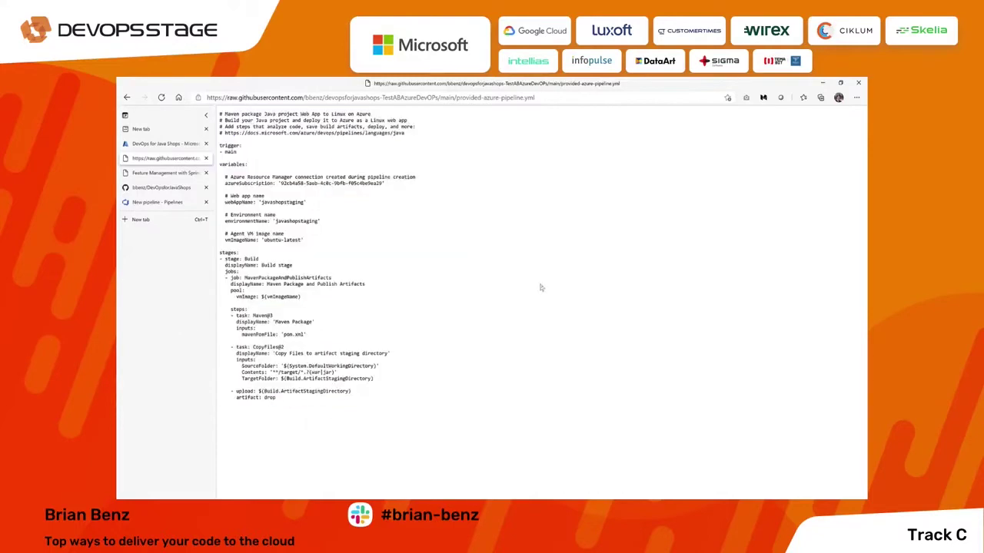
Replace the entire contents of azure-pipelines.yml in the new pipeline with the copied provided-azure-pipeline.yml text
click(153, 202)
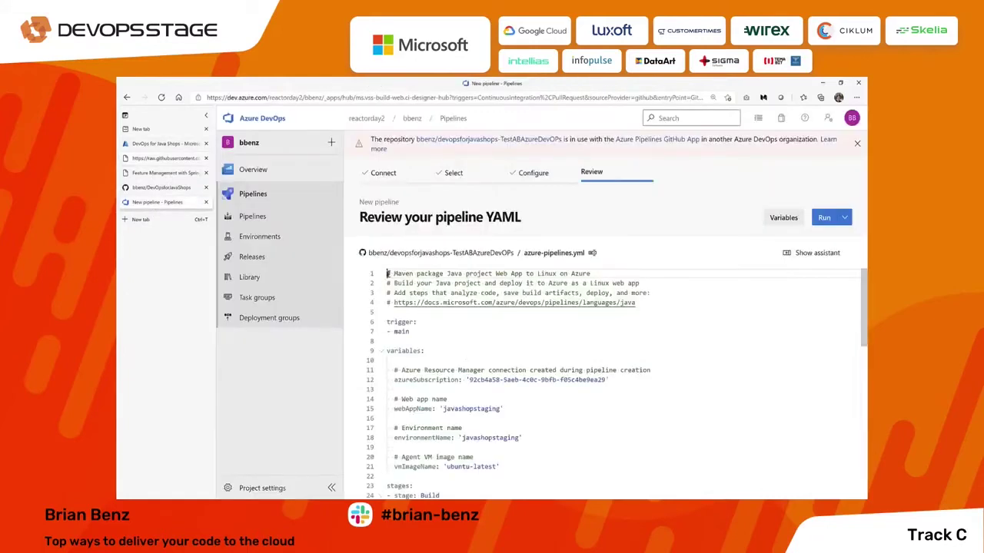
drag(388, 273, 430, 500)
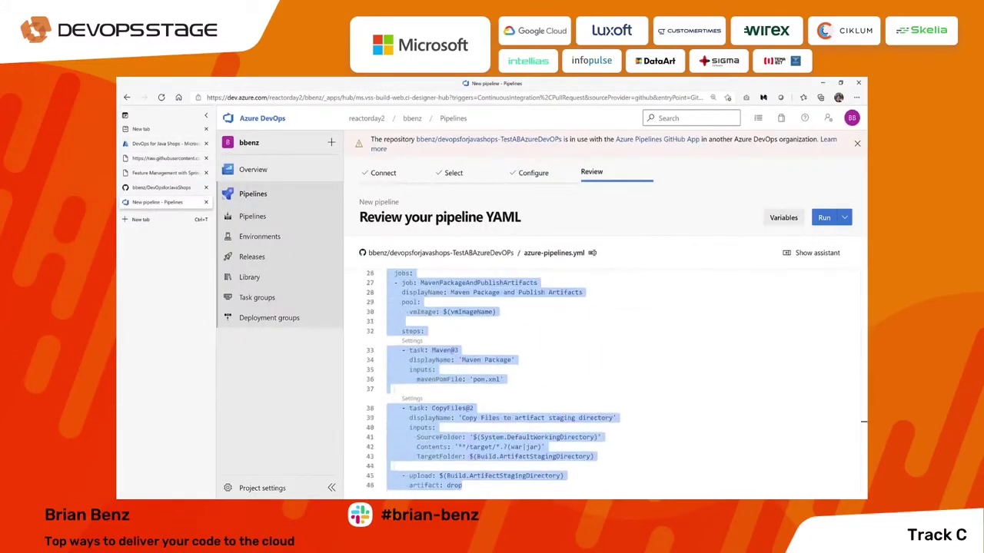
key(Delete)
key(ctrl+v)
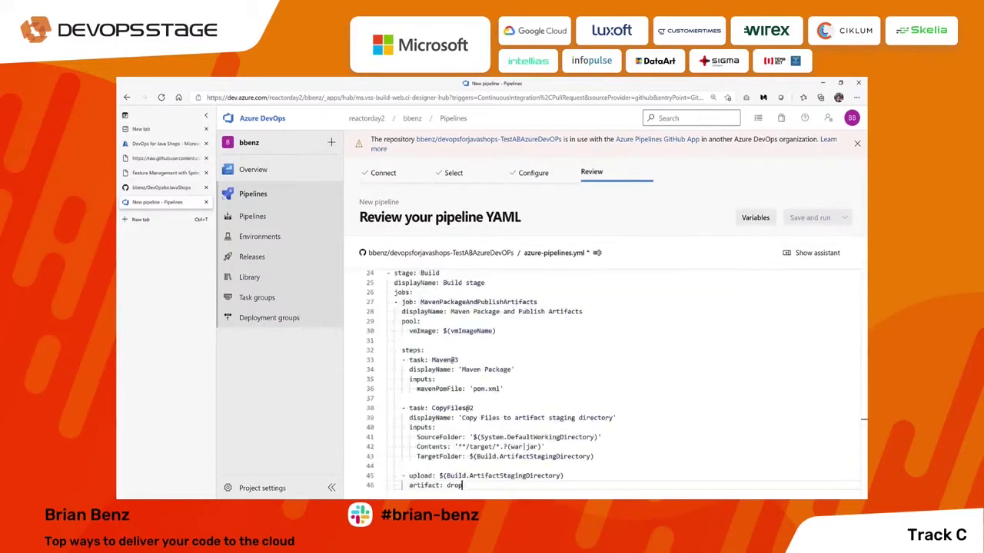
Review the pasted pipeline YAML, examining its trigger, variables, build stage, and Maven and copy tasks
scroll(498, 324, up, 8)
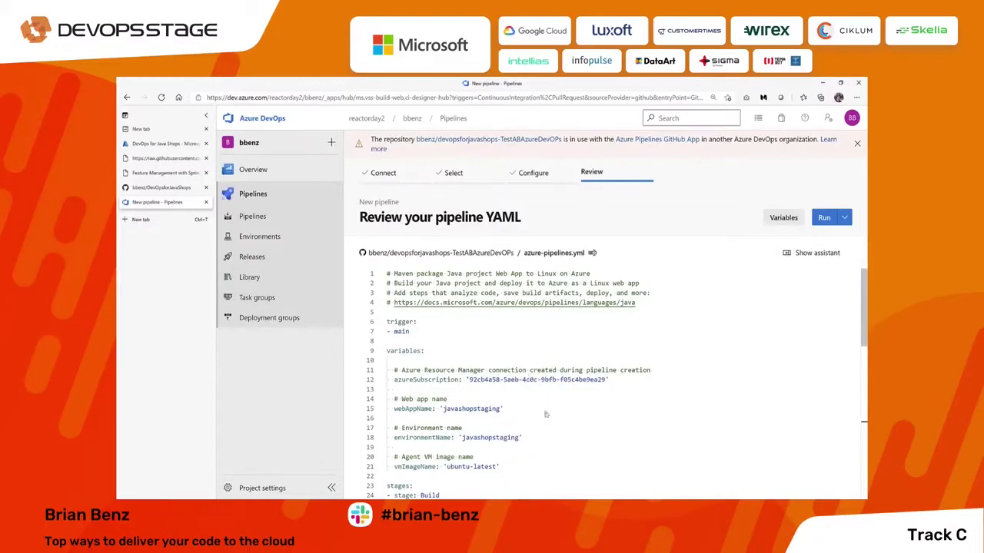
scroll(547, 416, down, 5)
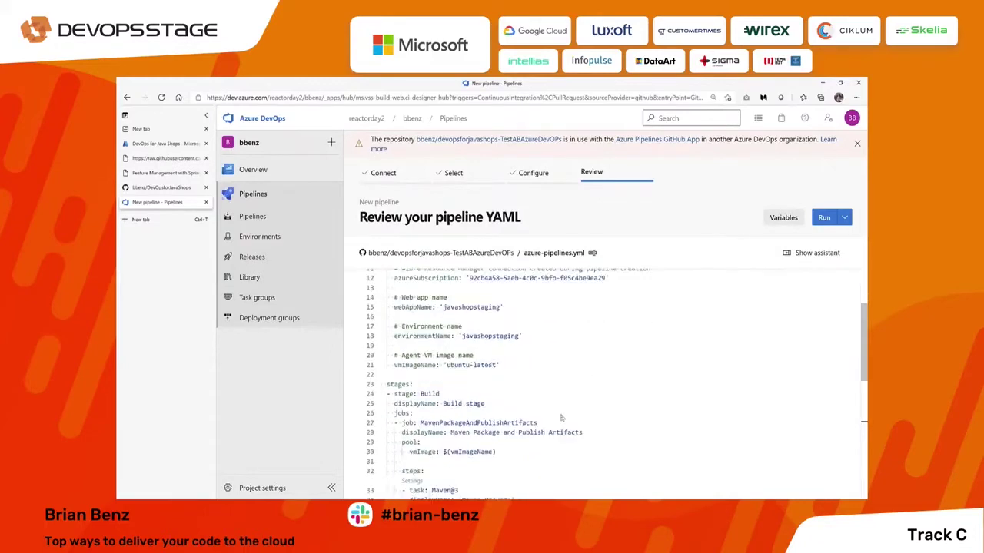
scroll(560, 419, up, 2)
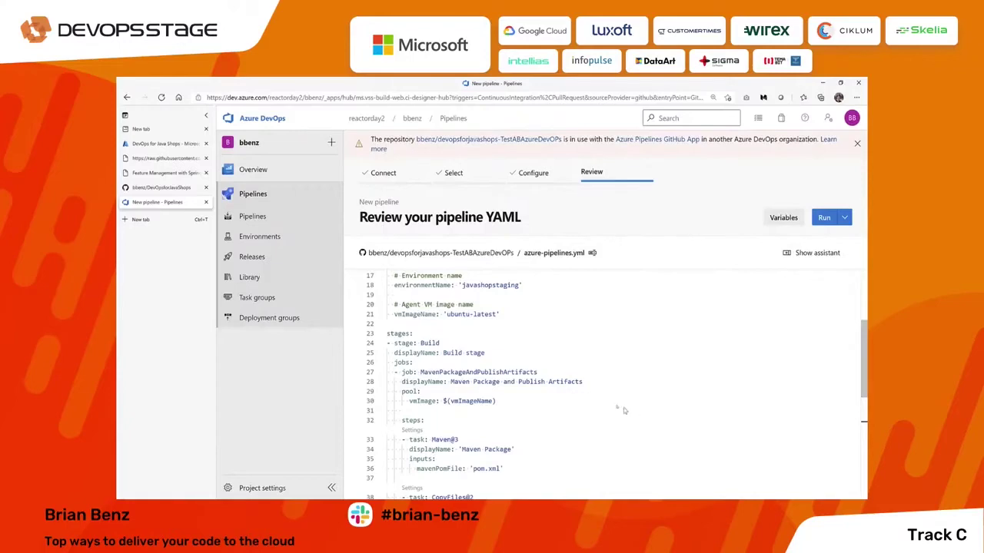
scroll(607, 406, down, 5)
scroll(600, 402, up, 10)
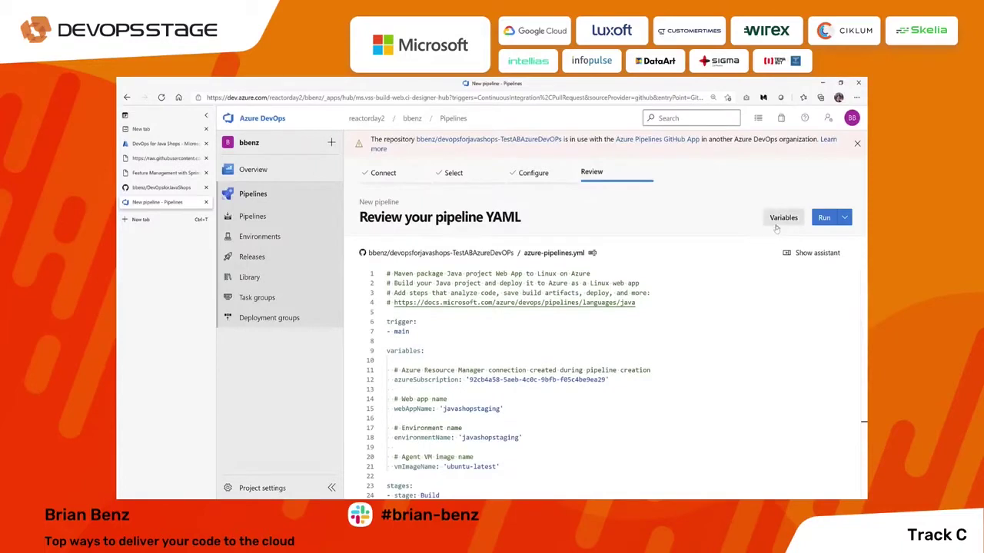
scroll(485, 399, down, 5)
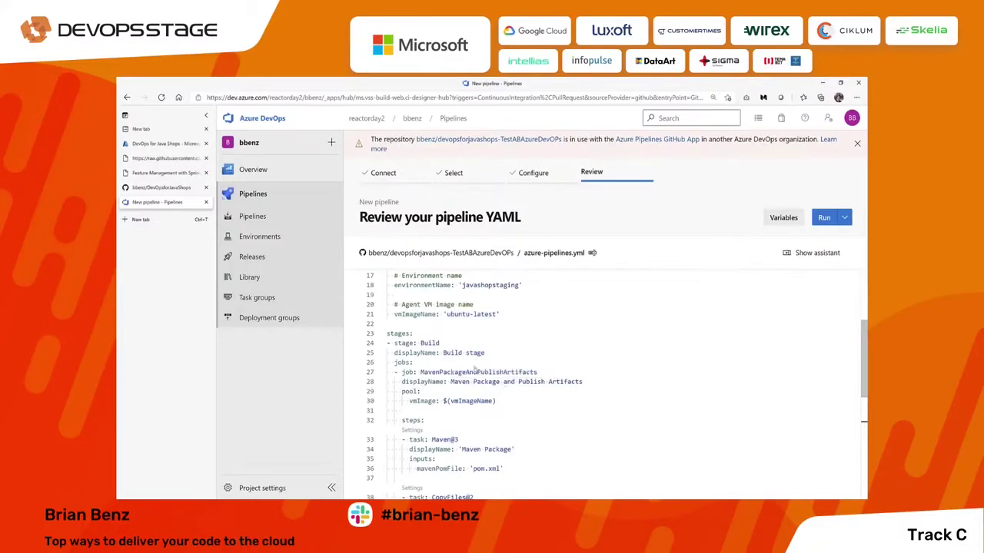
scroll(474, 367, up, 5)
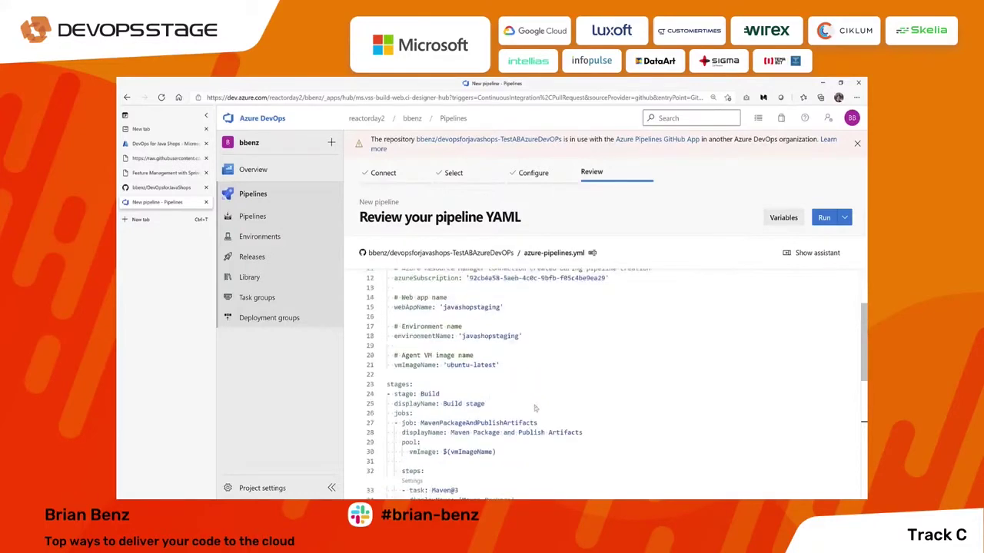
Start a new pipeline variable and name it APP_CONFIGURATION_CONNECTION_STRING
click(782, 219)
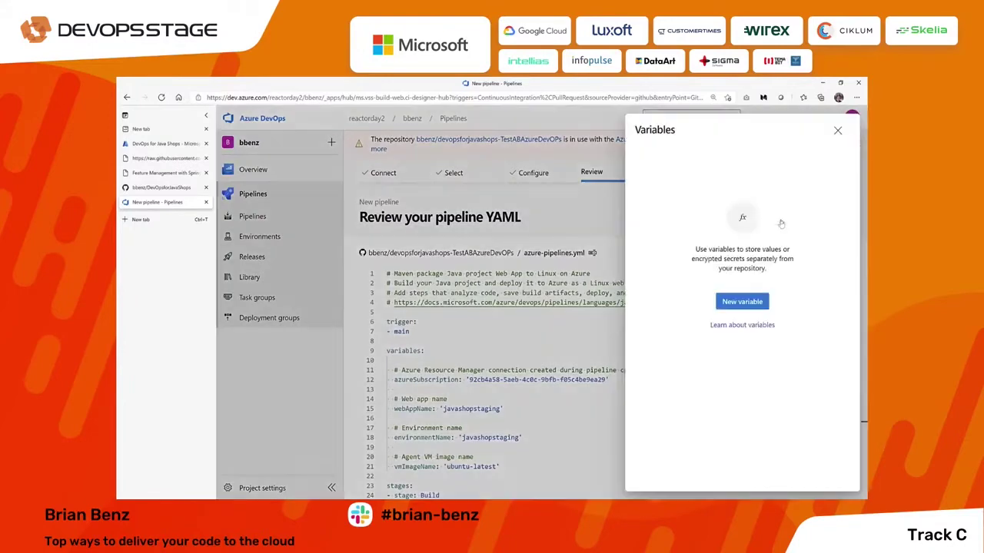
click(740, 303)
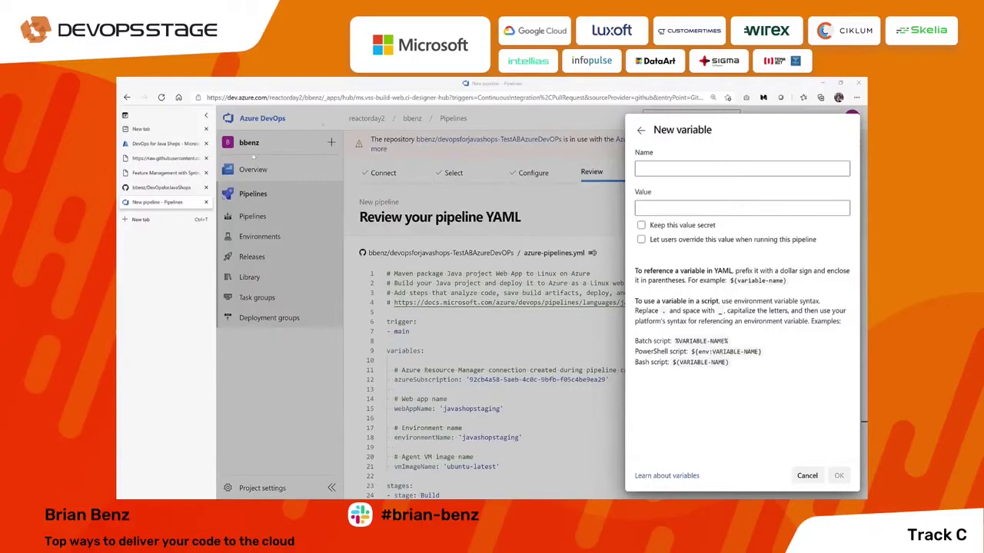
click(713, 171)
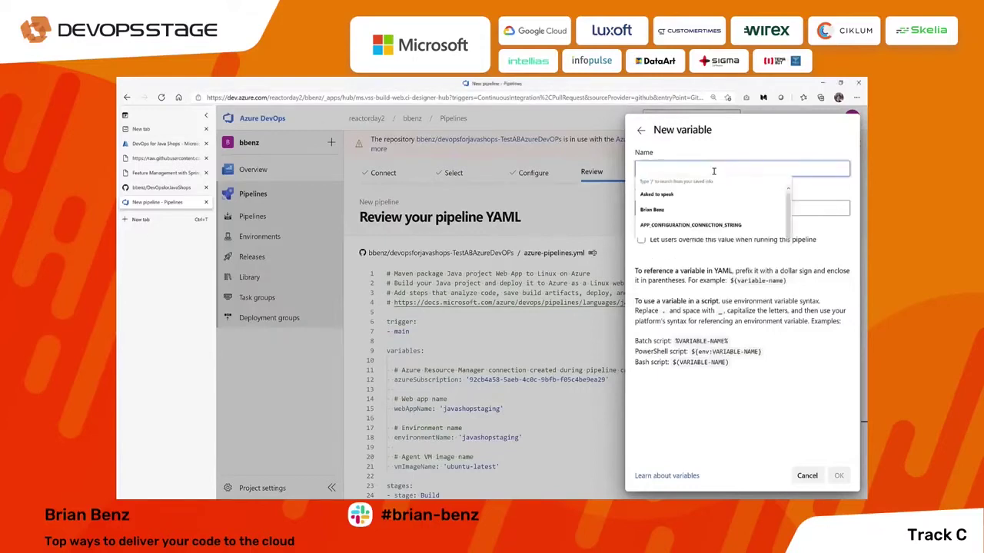
text(APP_CONFIGURATION_CONNECTION_STRING)
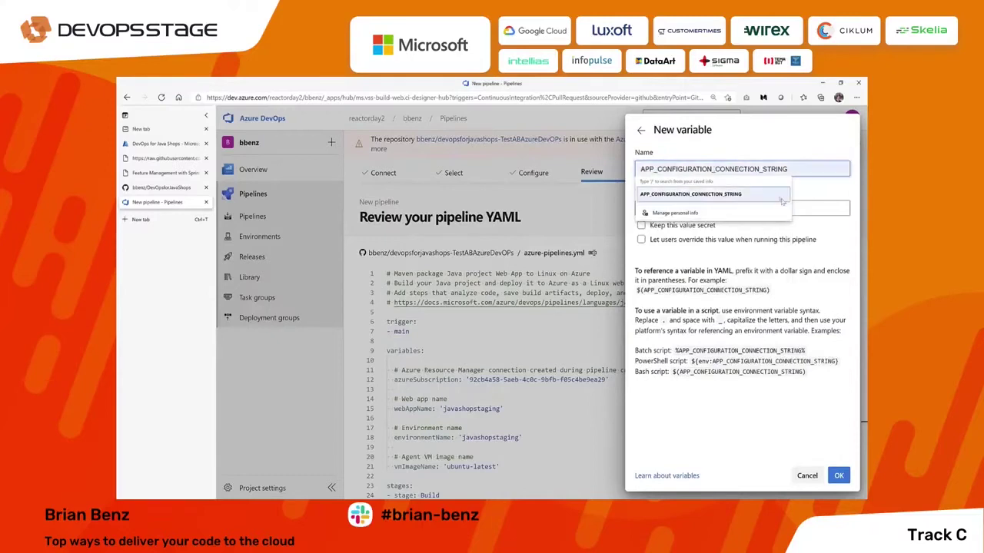
click(813, 237)
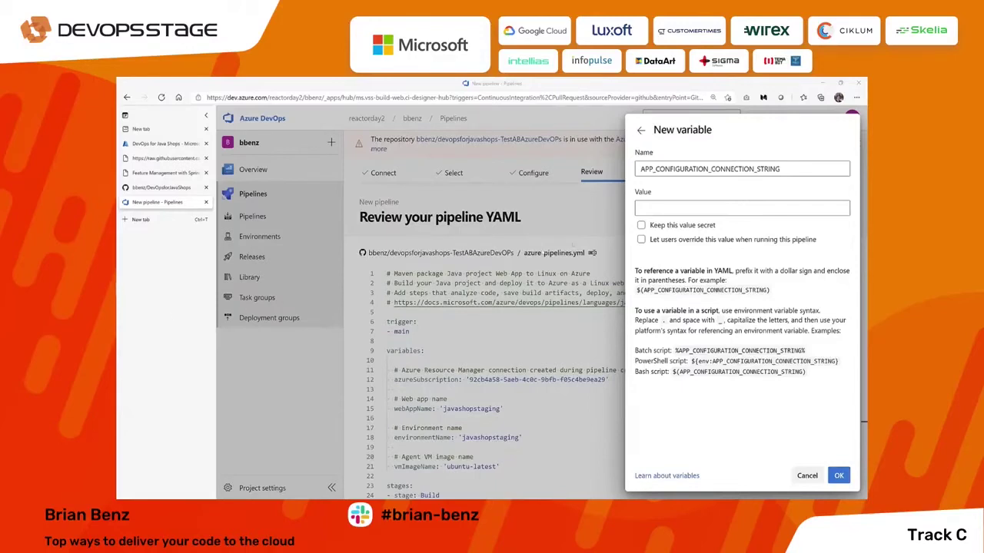
Paste the app configuration connection string as the variable's value, leave it not marked secret, and save the pipeline variables
click(665, 211)
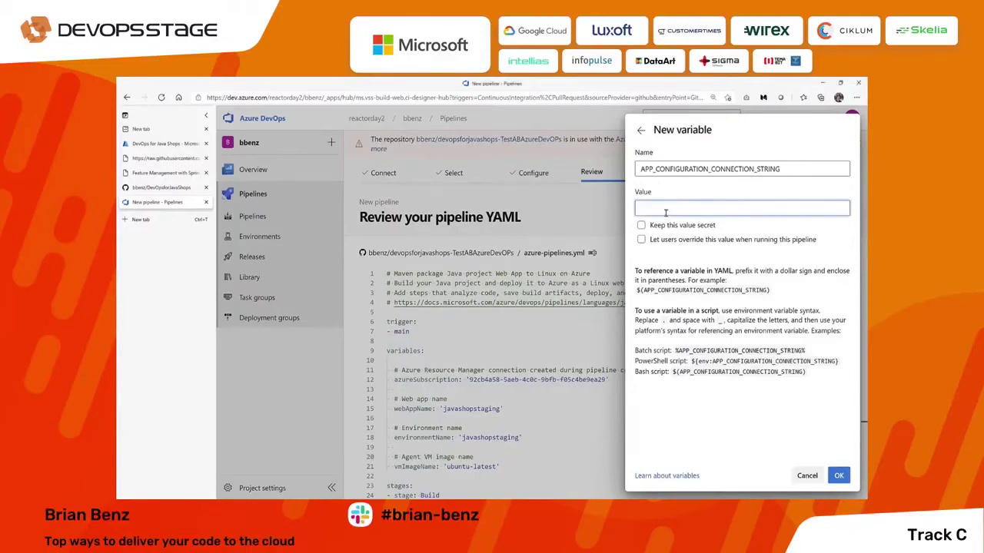
key(ctrl+v)
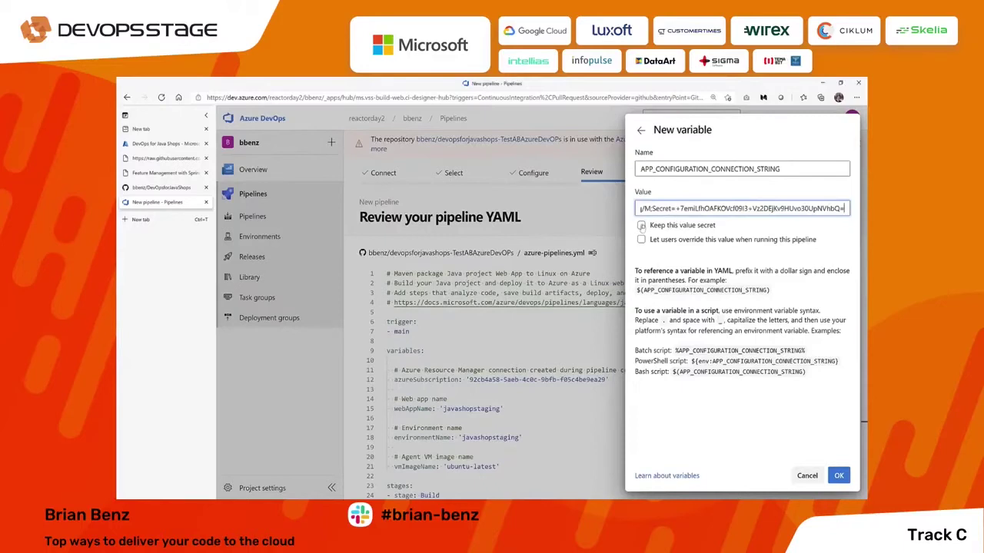
click(640, 225)
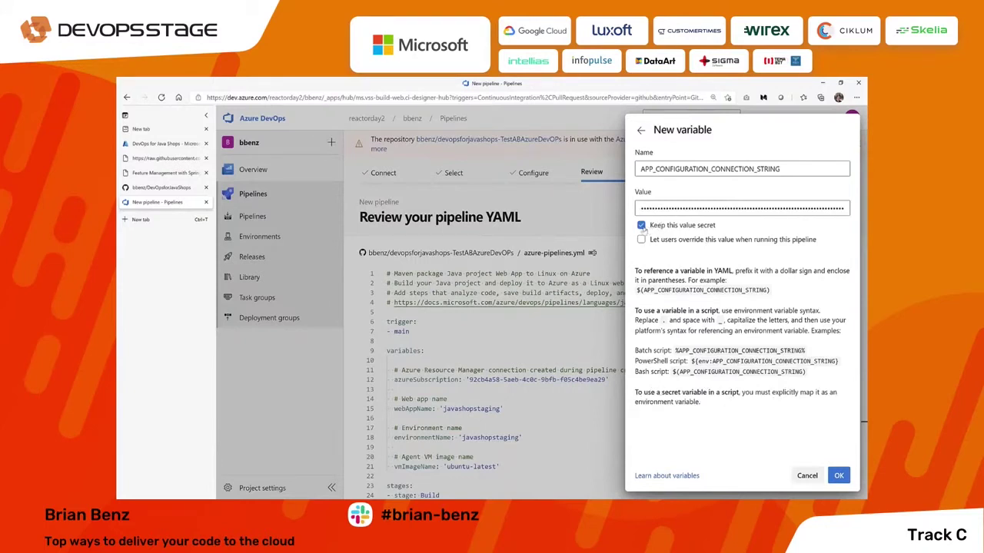
click(642, 226)
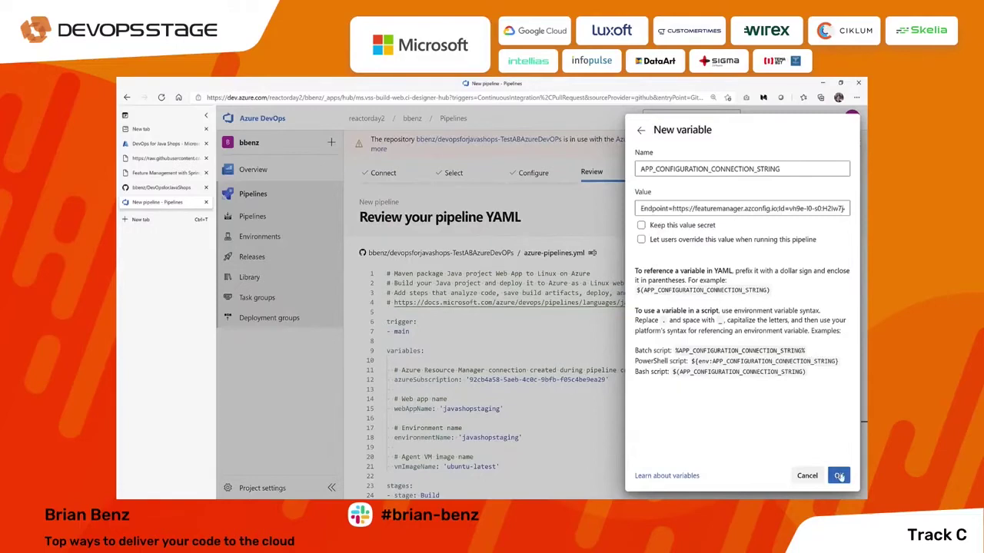
click(839, 477)
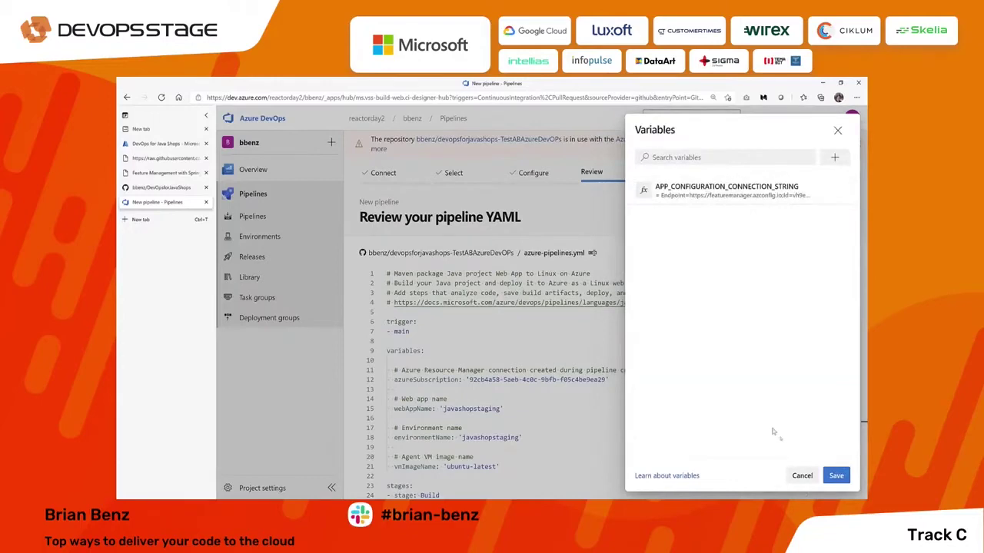
click(836, 476)
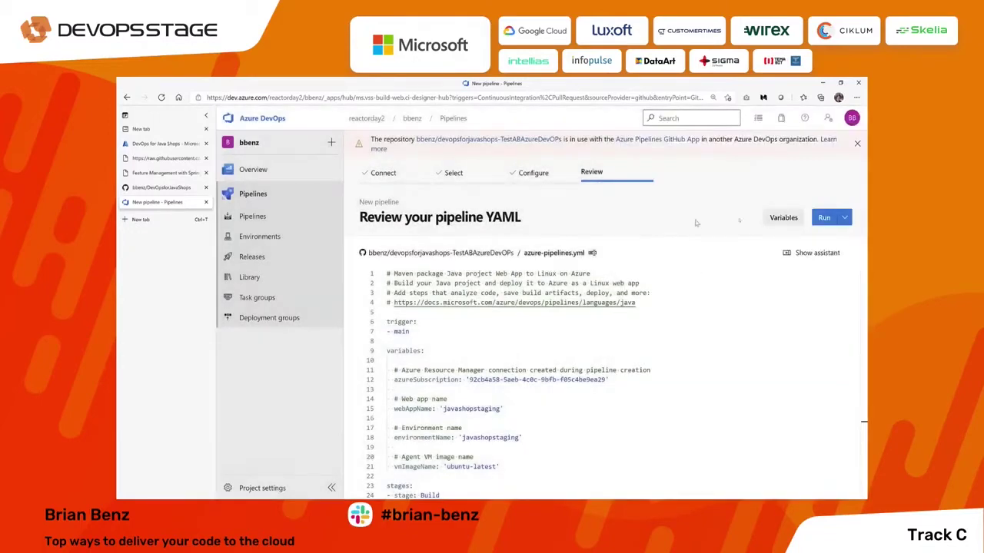
Check the name and value of the saved APP_CONFIGURATION_CONNECTION_STRING variable, then return to the YAML review without changing it
click(784, 223)
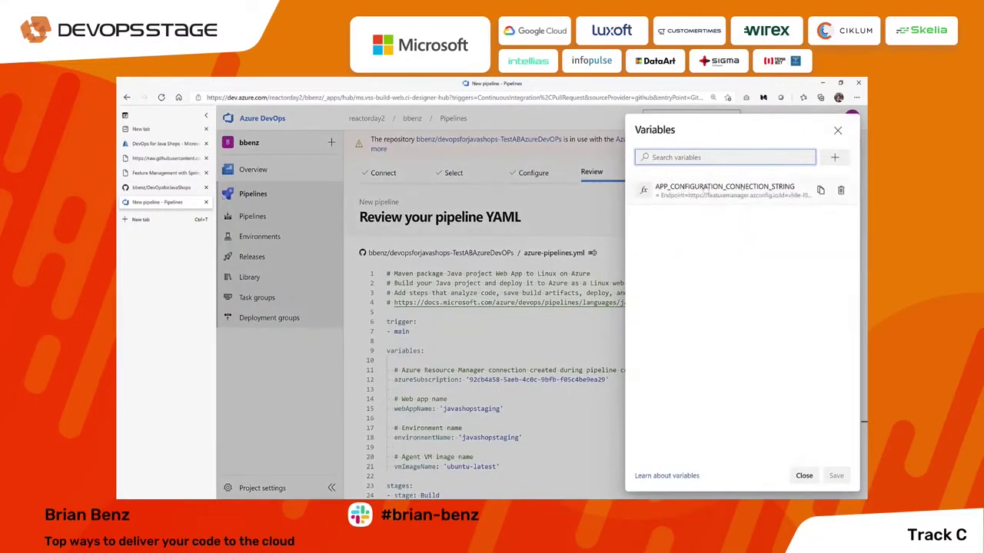
click(676, 194)
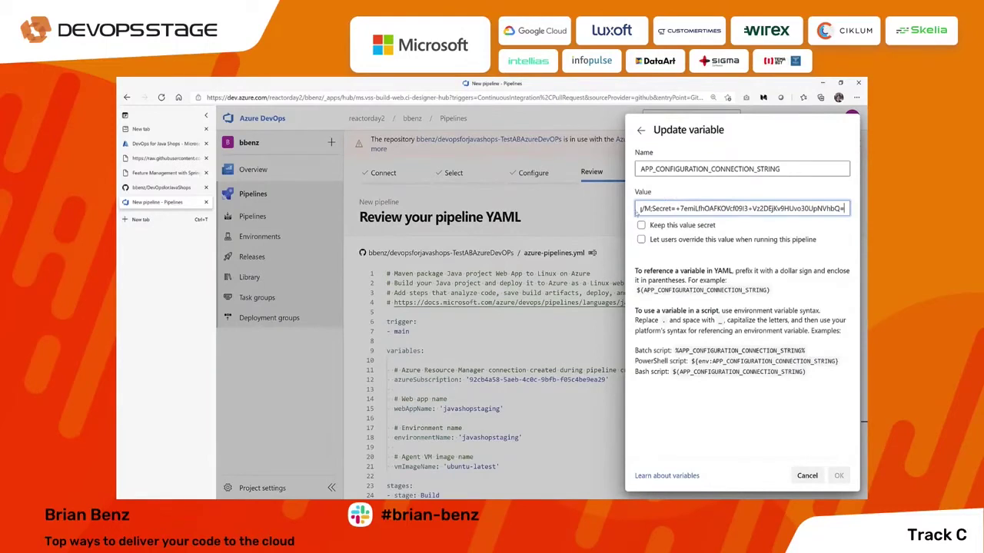
key(Home)
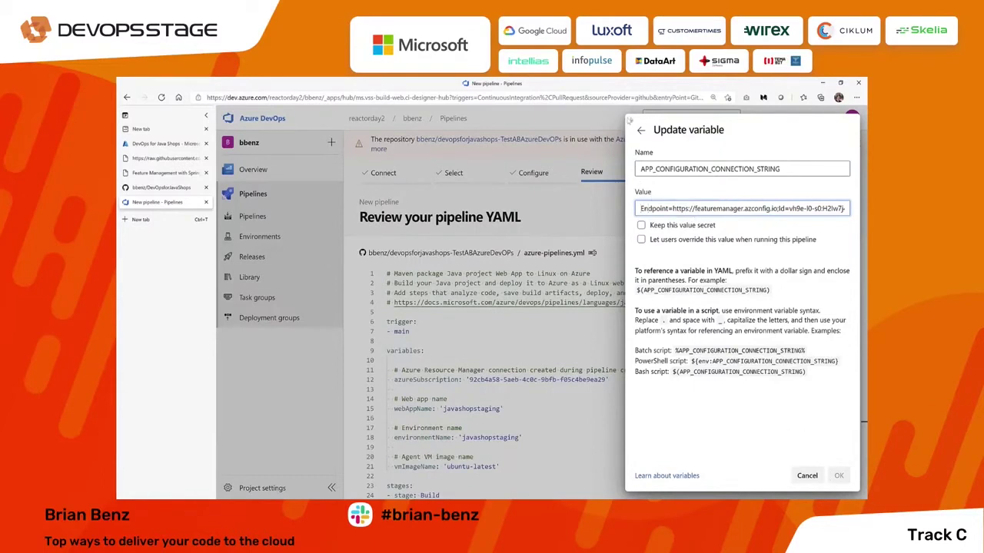
click(640, 130)
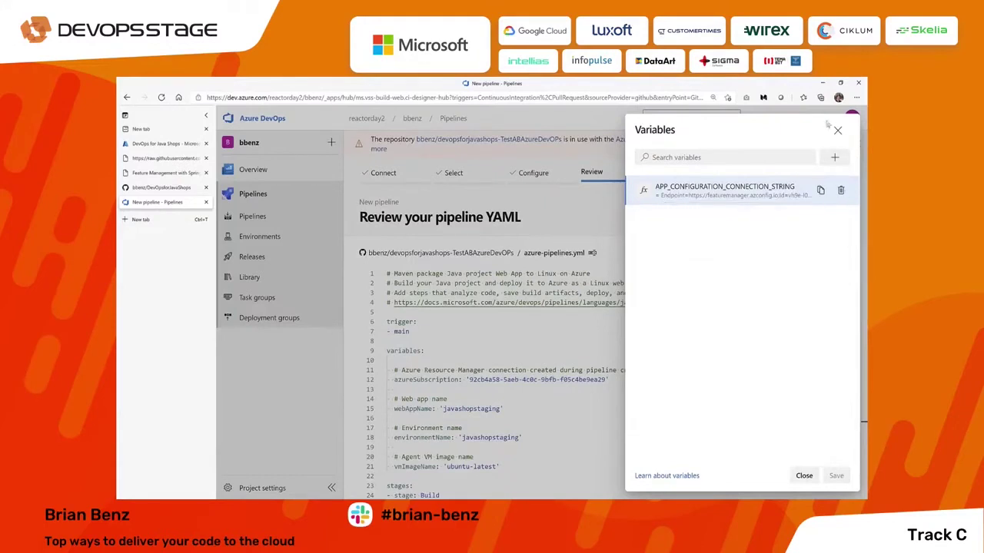
click(837, 130)
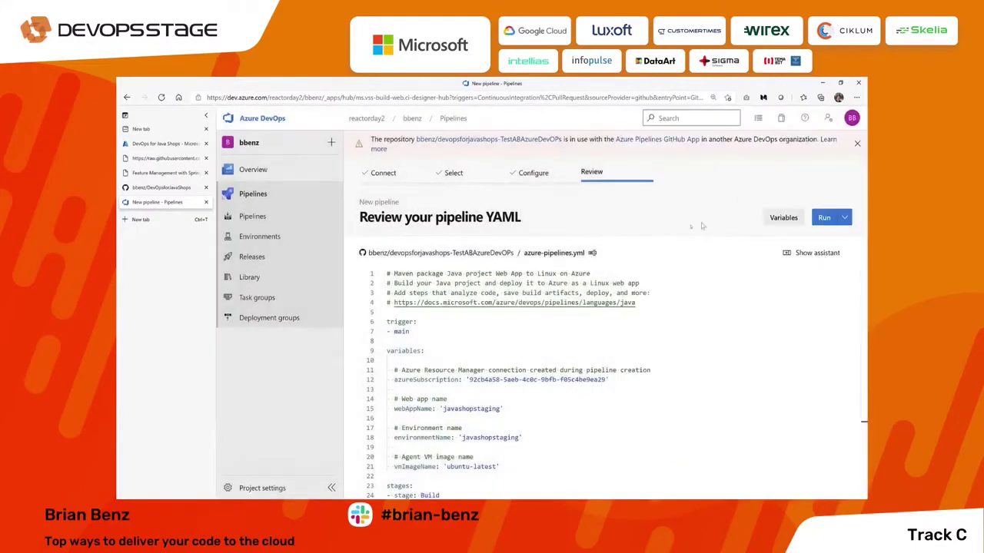
Look at the alternative save option and run the new pipeline
click(840, 219)
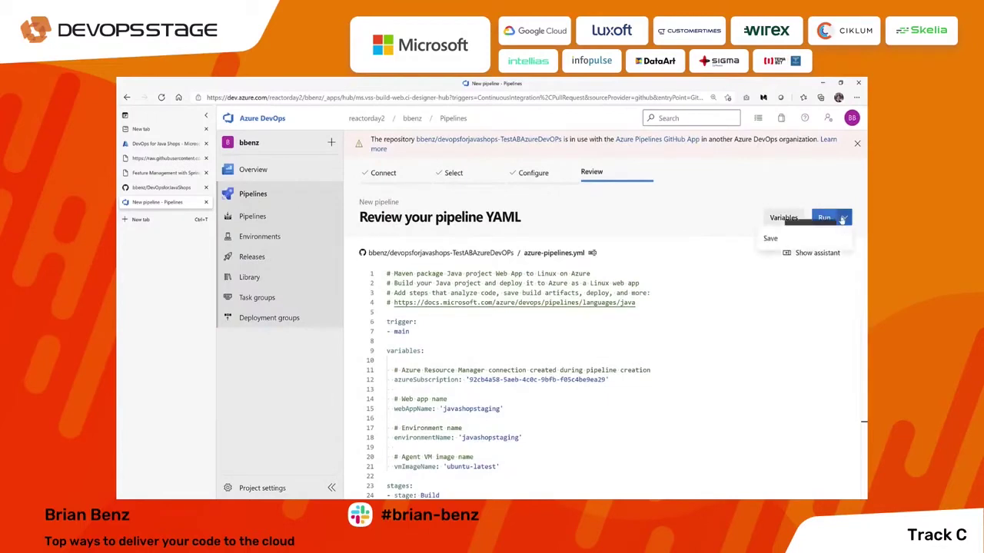
click(778, 341)
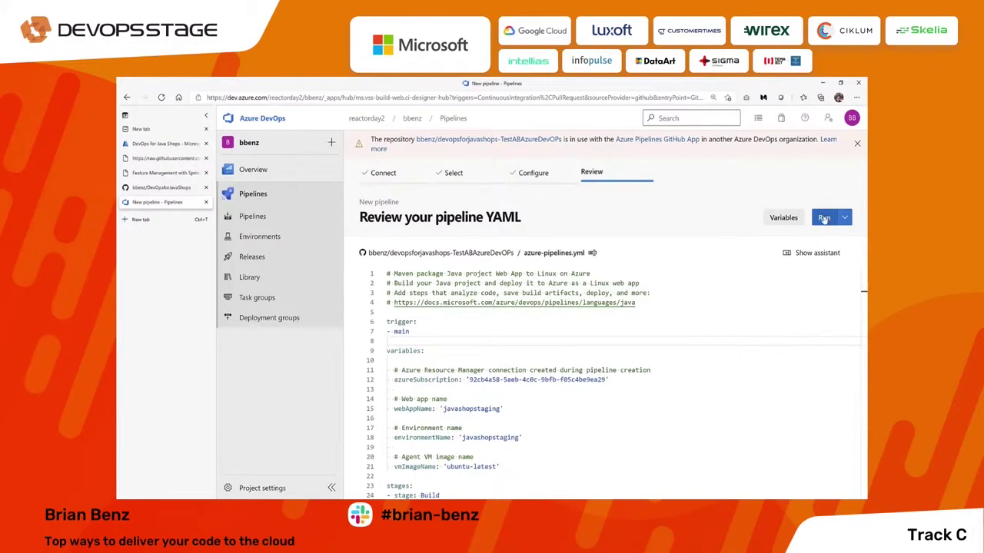
click(824, 219)
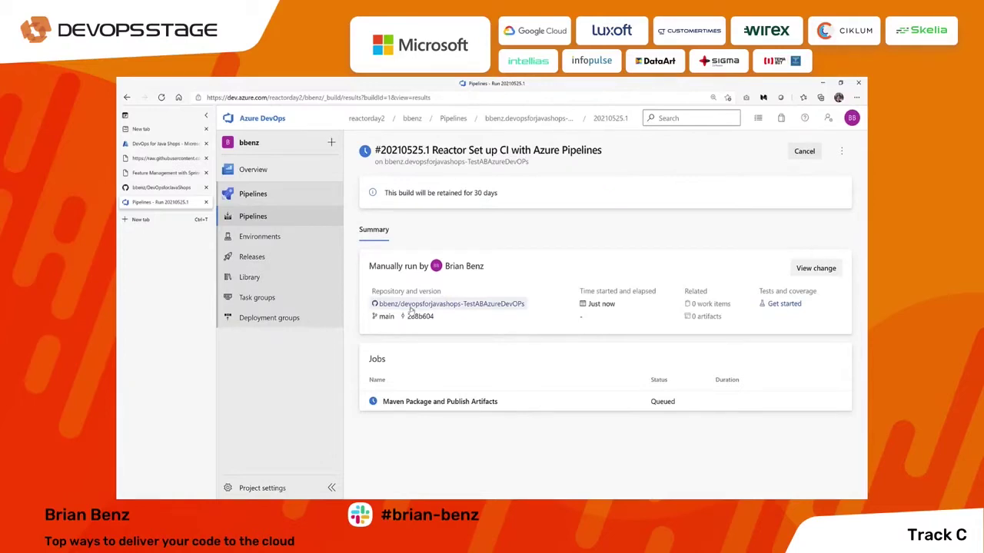
Check the run's linked GitHub repository and open the log of the Maven Package and Publish Artifacts job
click(411, 309)
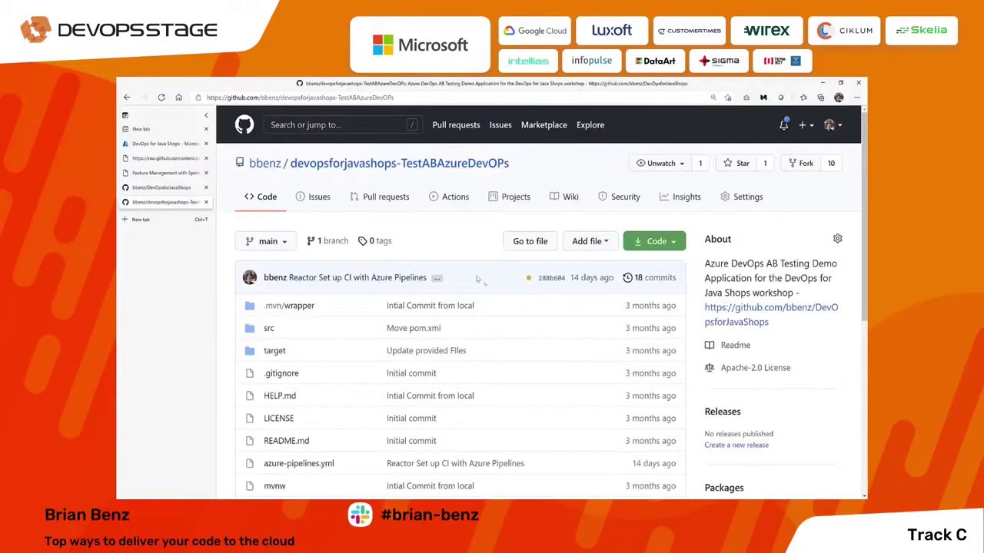
click(127, 97)
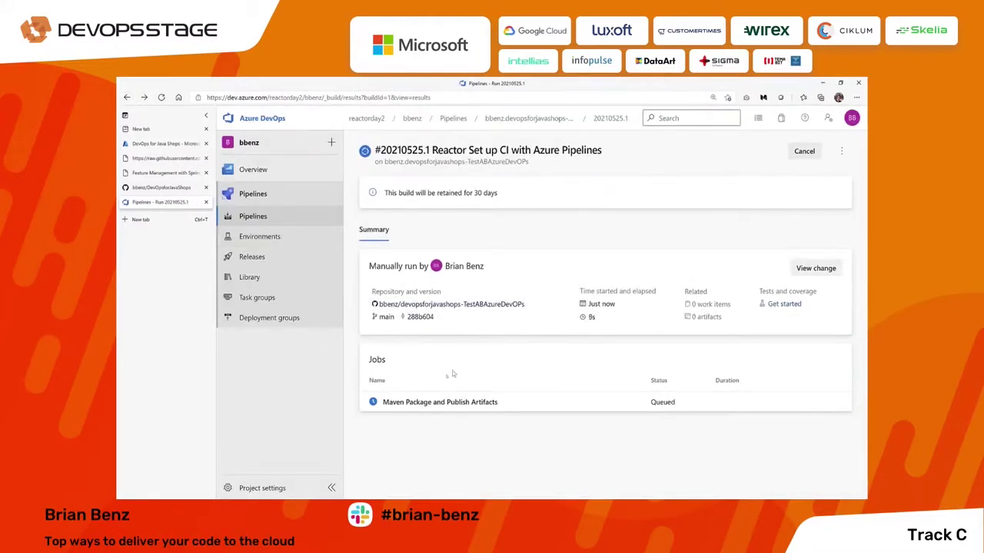
click(430, 402)
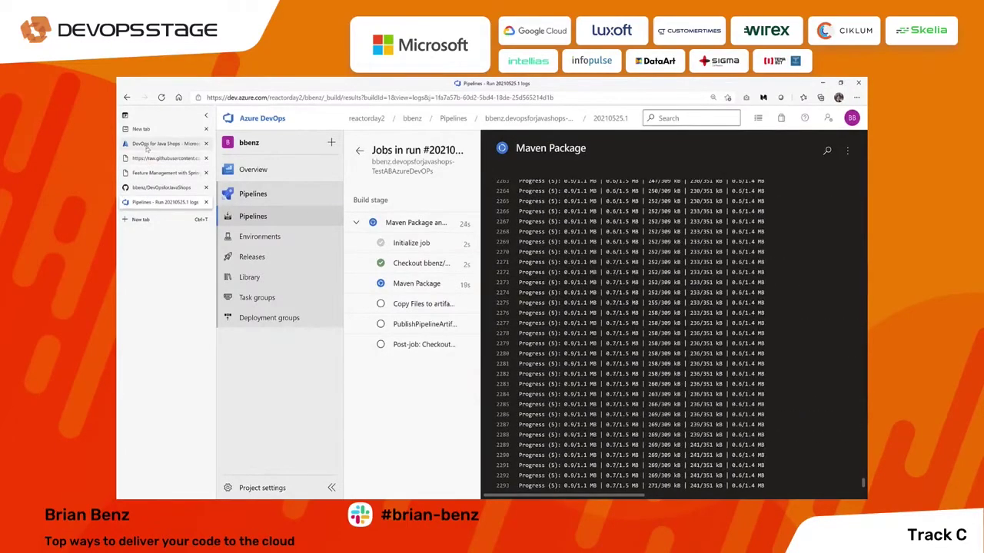
Open the MS Hosted Agents documentation linked on the Azure portal dashboard and examine its table of available virtual machine images
click(148, 146)
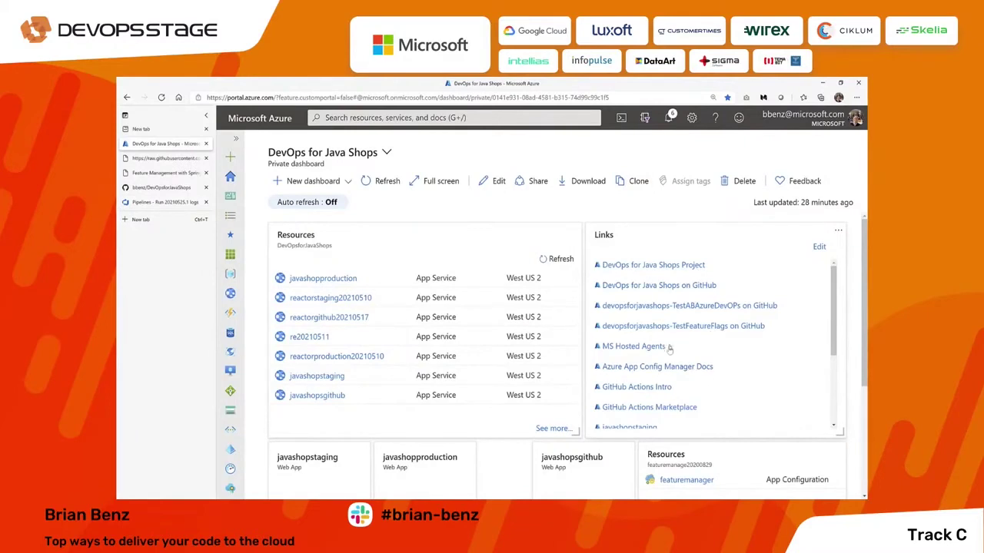
scroll(665, 338, down, 1)
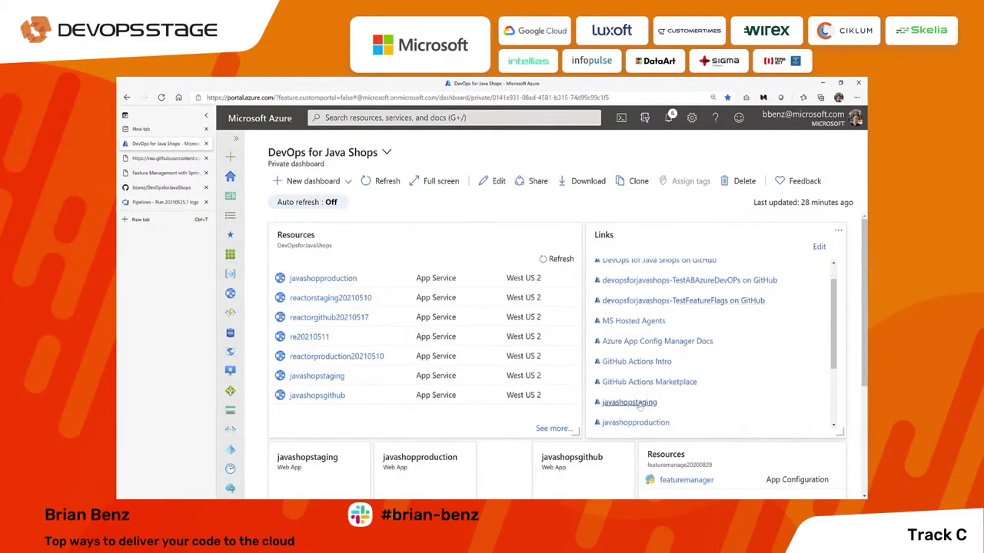
scroll(641, 406, down, 5)
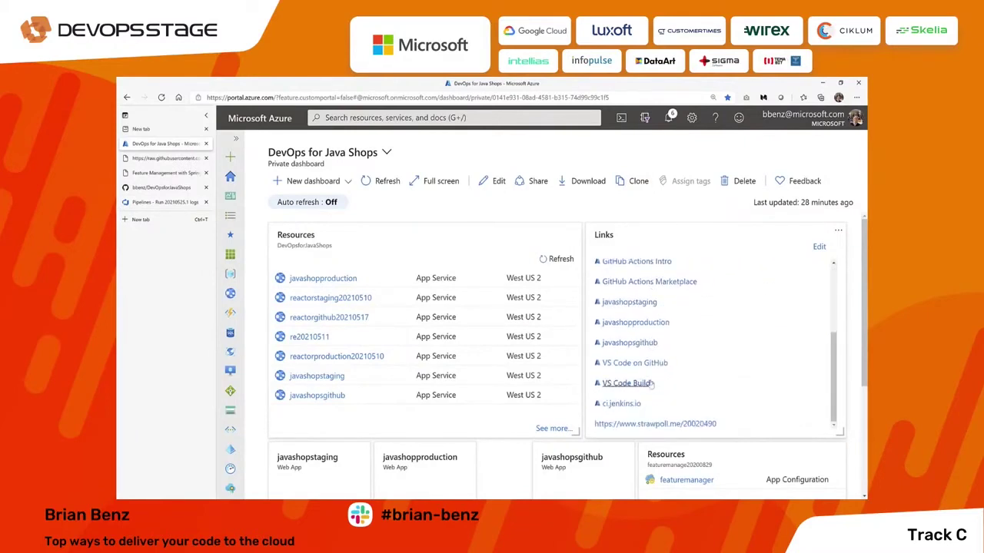
scroll(655, 338, up, 6)
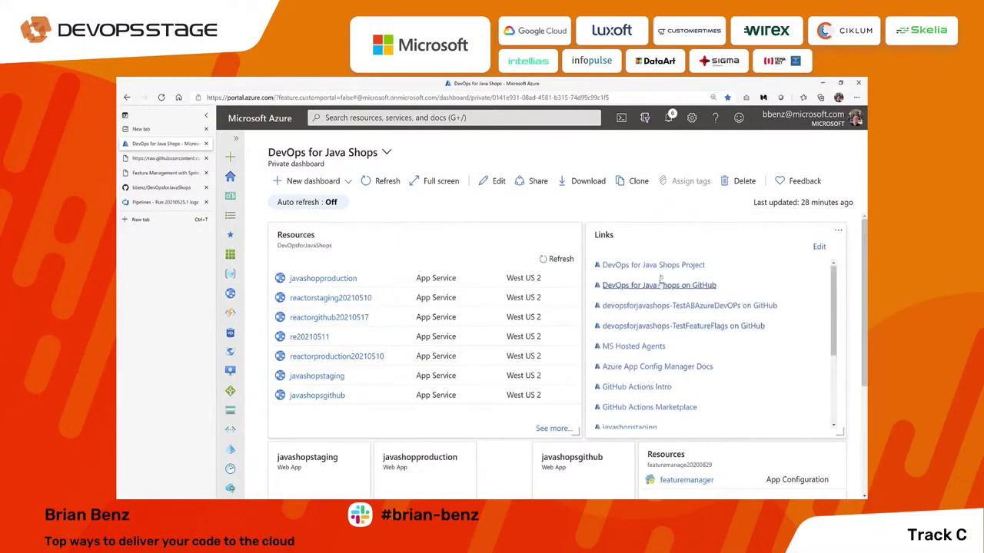
click(653, 345)
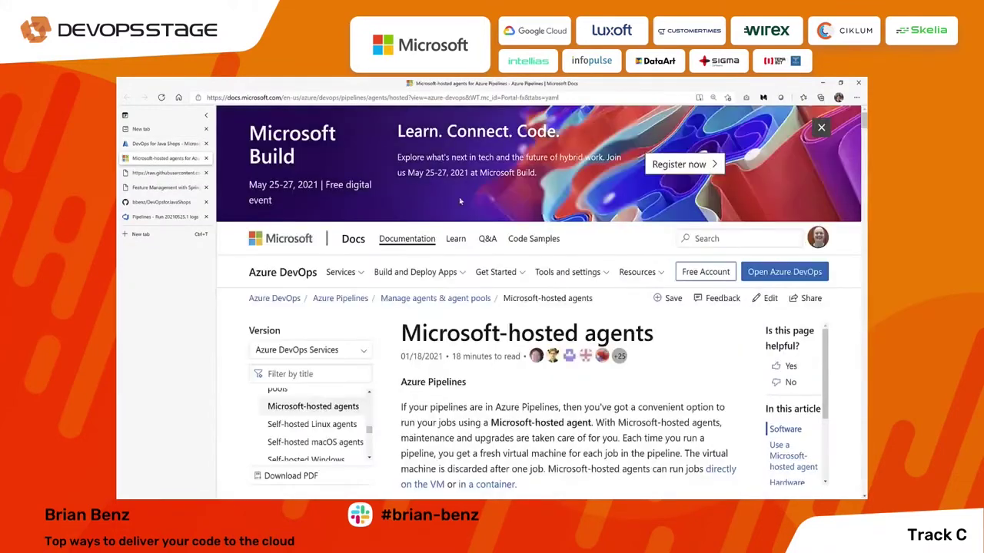
scroll(453, 230, down, 5)
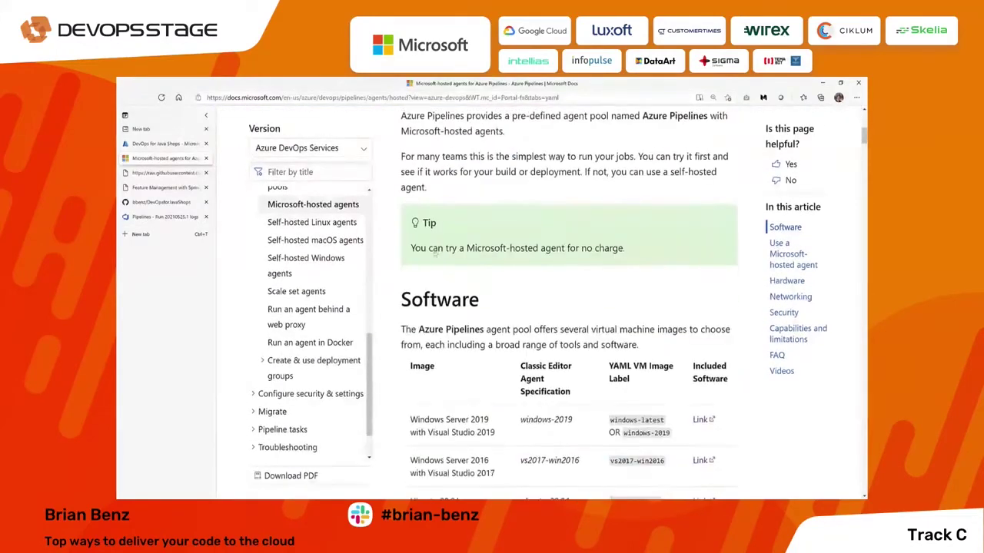
scroll(435, 261, down, 3)
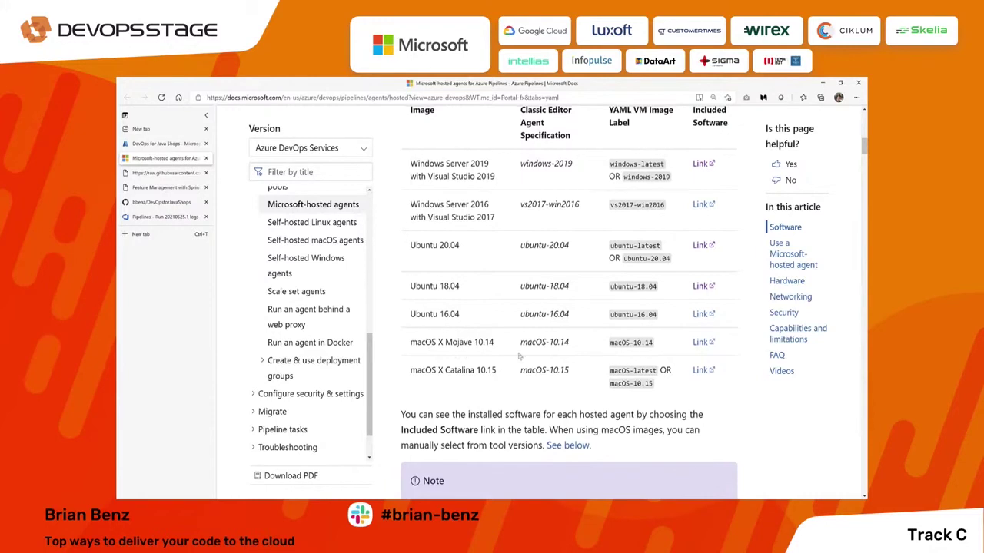
scroll(515, 352, up, 2)
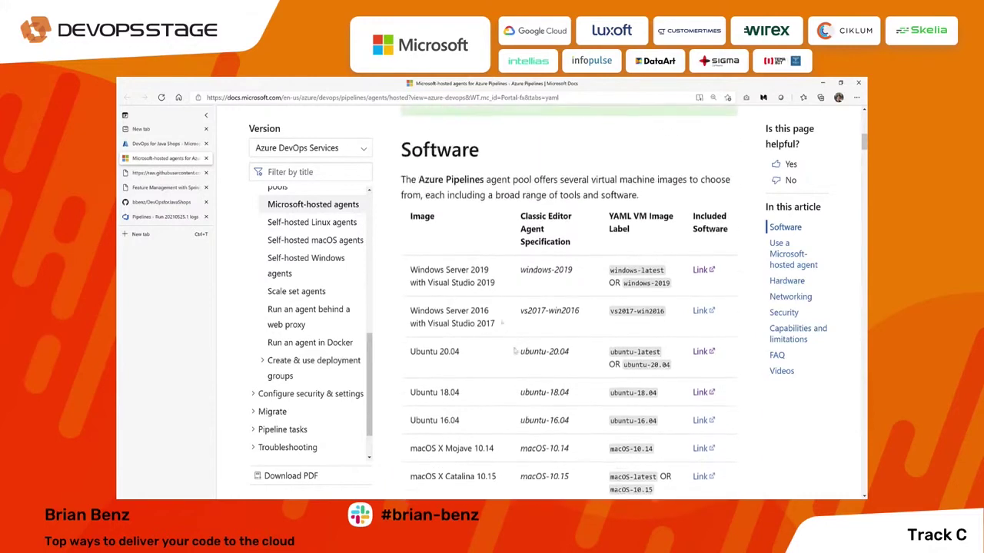
Open the included software list for the Windows Server 2019 image and read through its installed tools, down to the cached Docker images
click(700, 282)
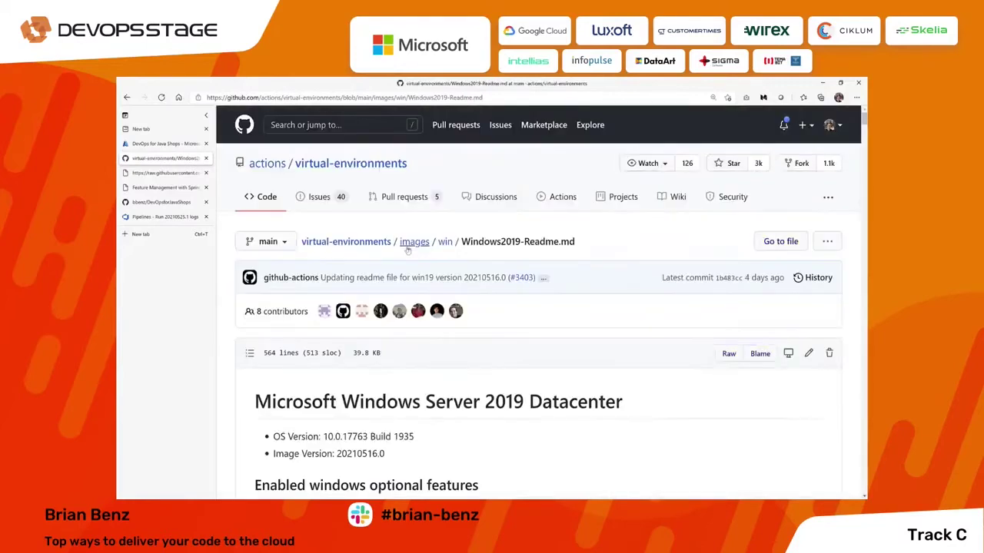
scroll(424, 307, down, 3)
scroll(424, 307, down, 6)
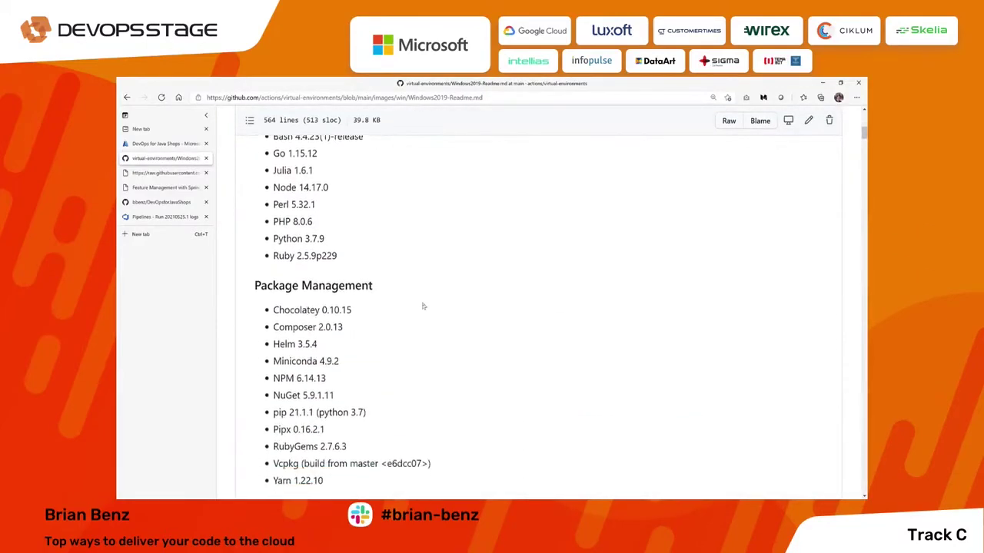
scroll(424, 305, down, 15)
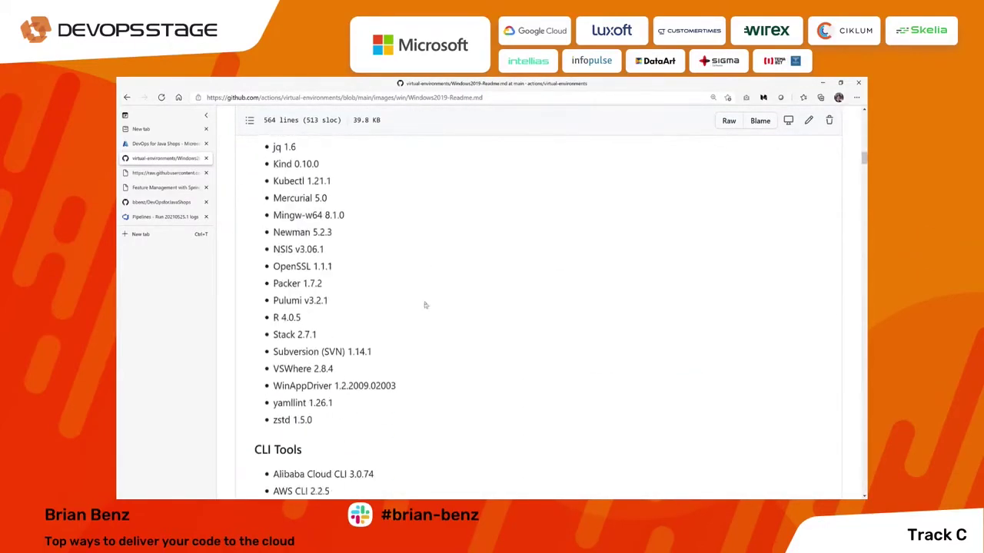
scroll(424, 305, down, 20)
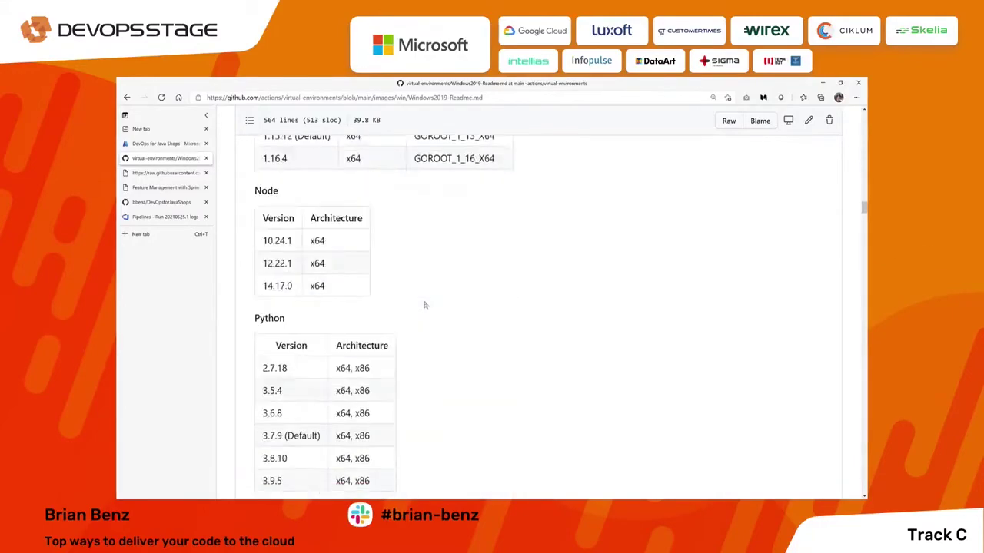
scroll(425, 305, down, 20)
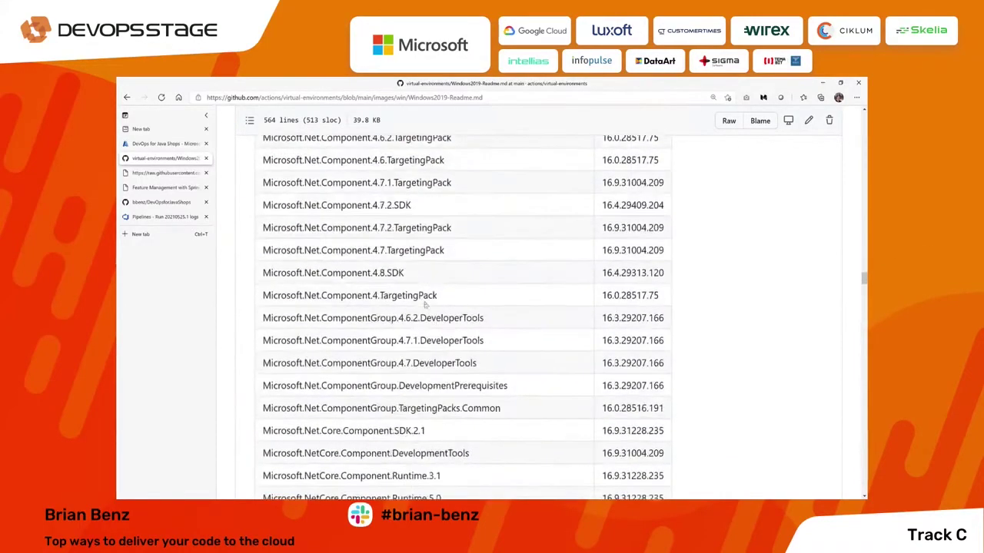
scroll(424, 305, down, 20)
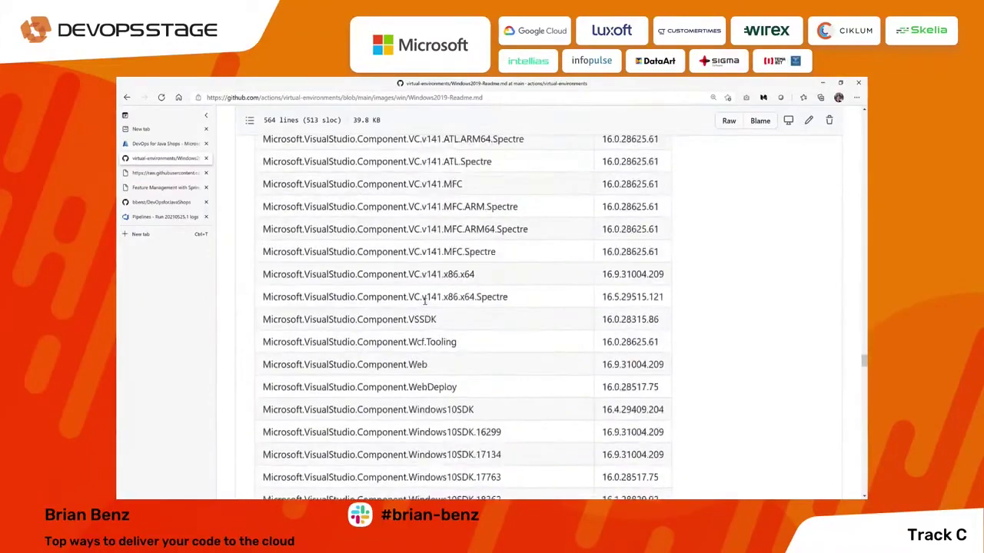
scroll(424, 305, down, 20)
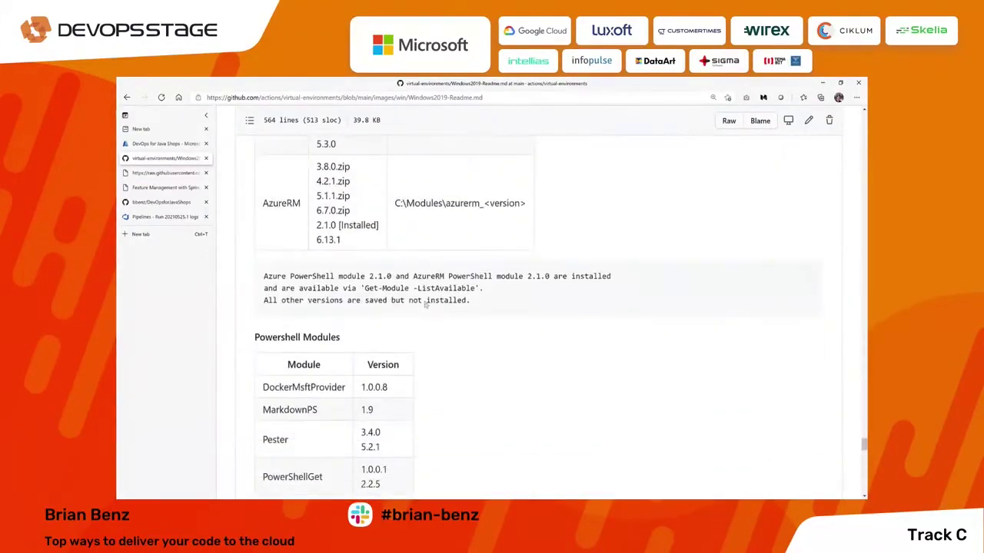
scroll(425, 305, down, 2)
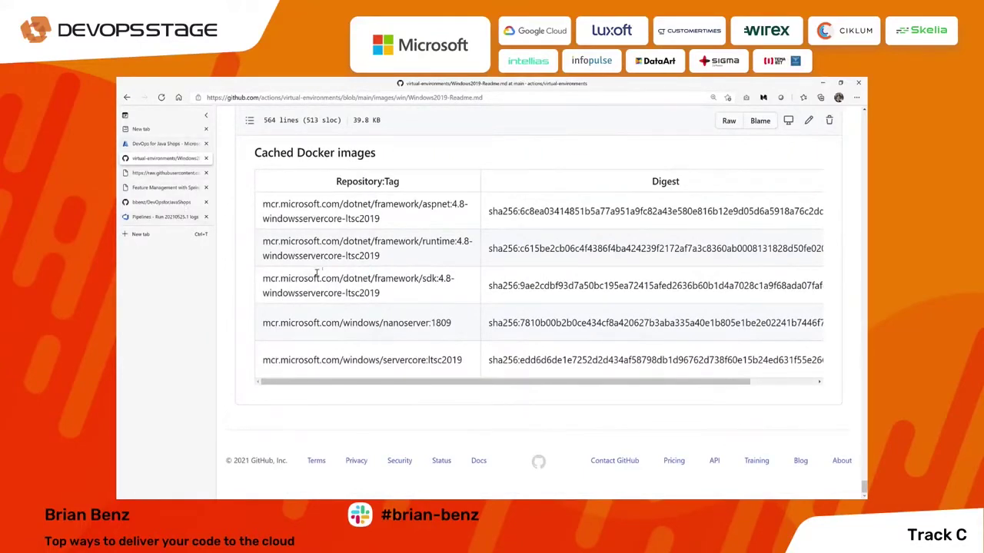
Return to the pipeline run in Azure DevOps, check the job result and run summary, and view the additional actions available for the run
click(163, 216)
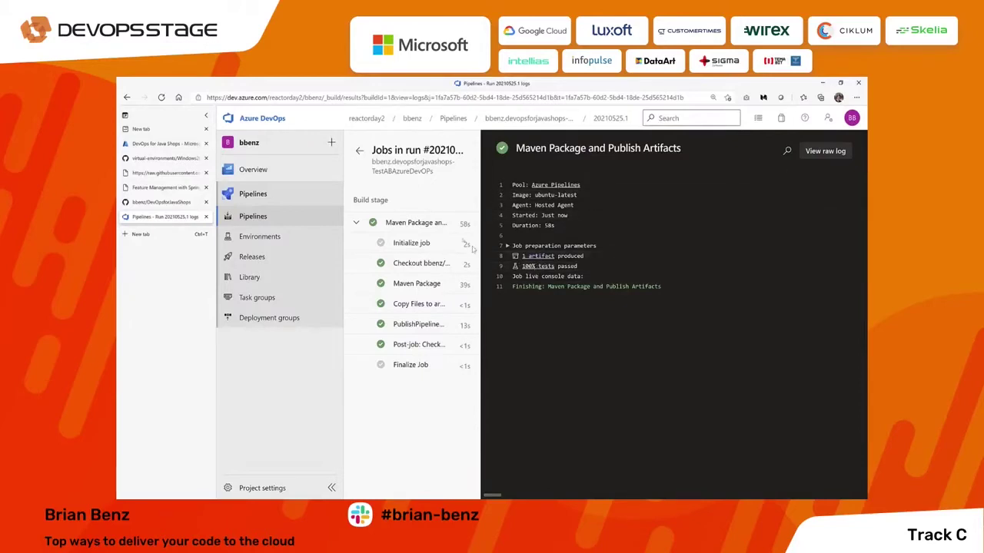
click(361, 150)
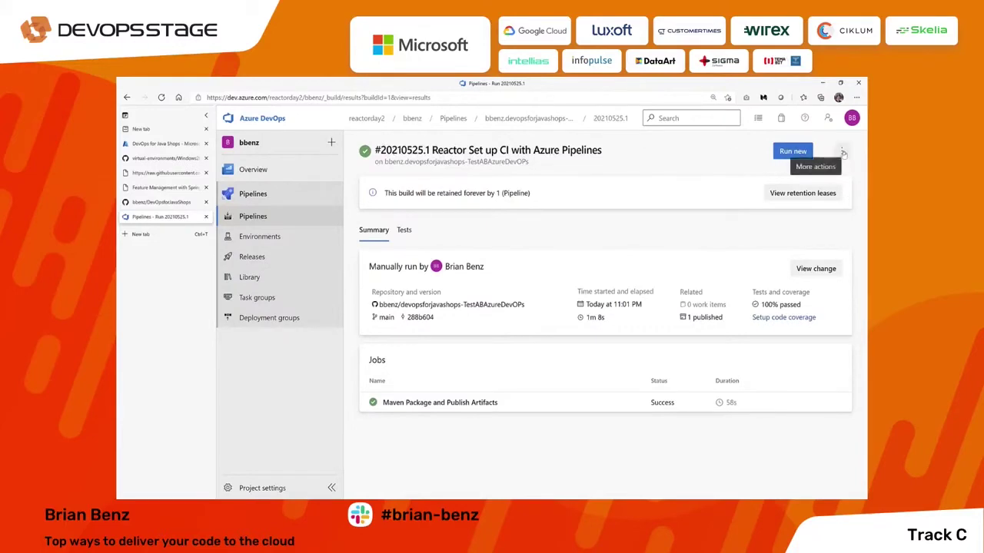
click(842, 153)
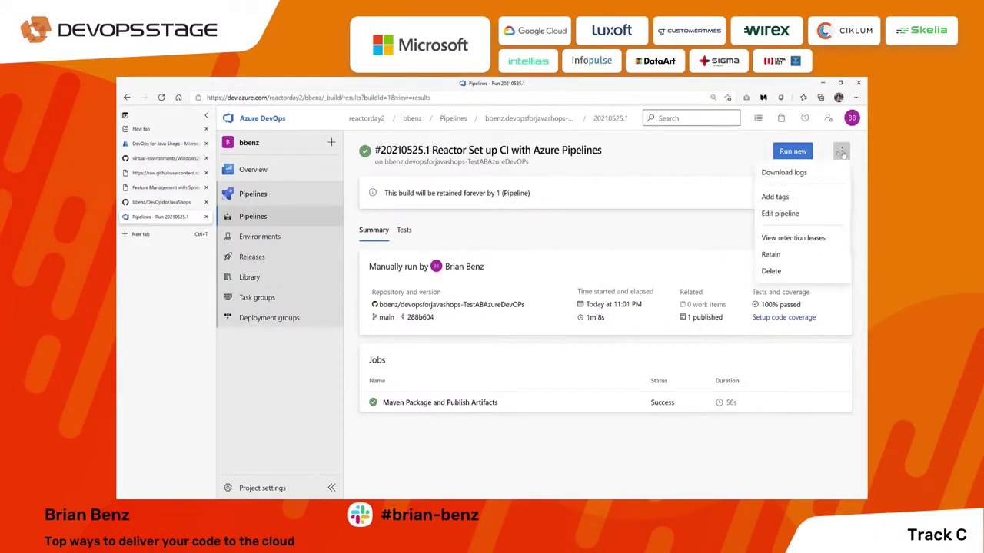
Create a new release pipeline with a stage based on the "Deploy a Java app to Azure App Service" template
click(254, 261)
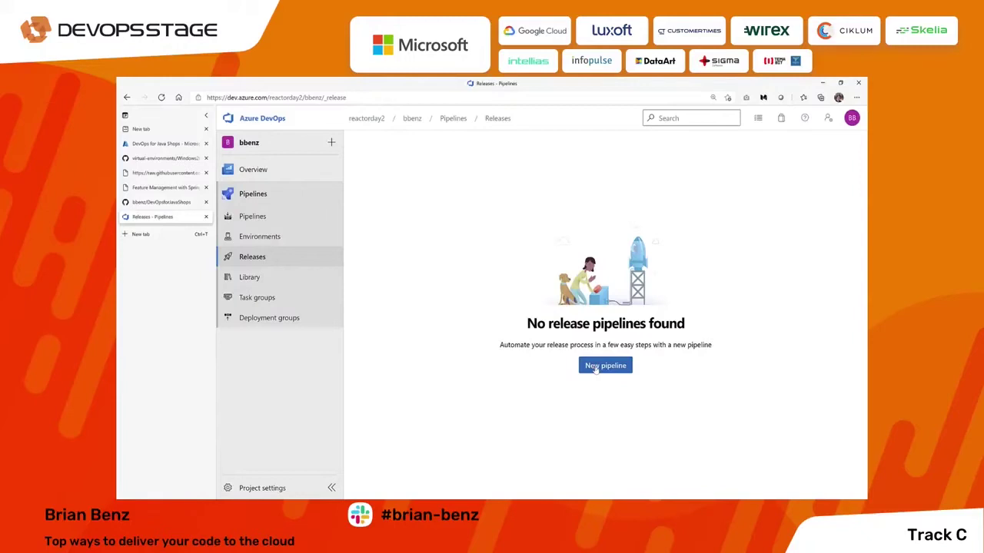
click(595, 367)
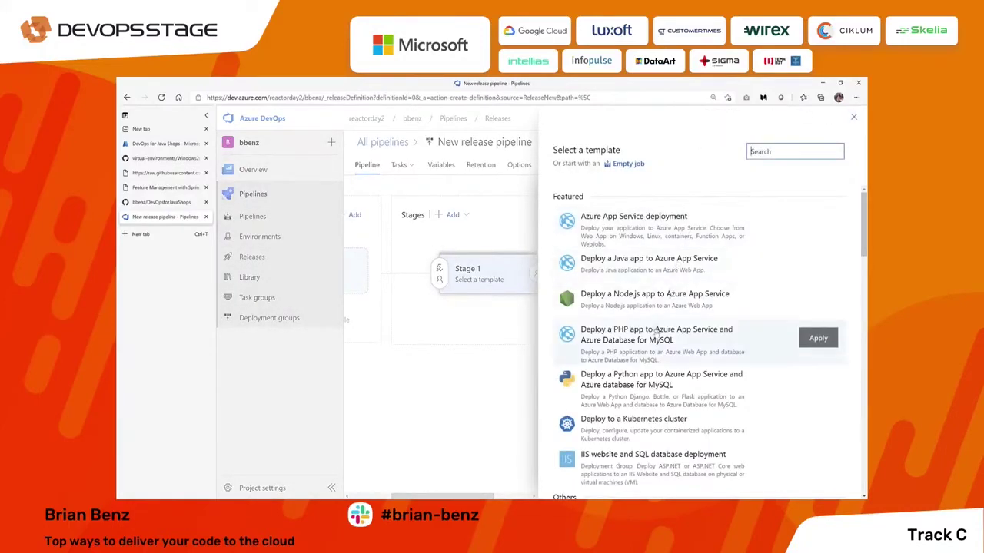
scroll(655, 330, down, 1)
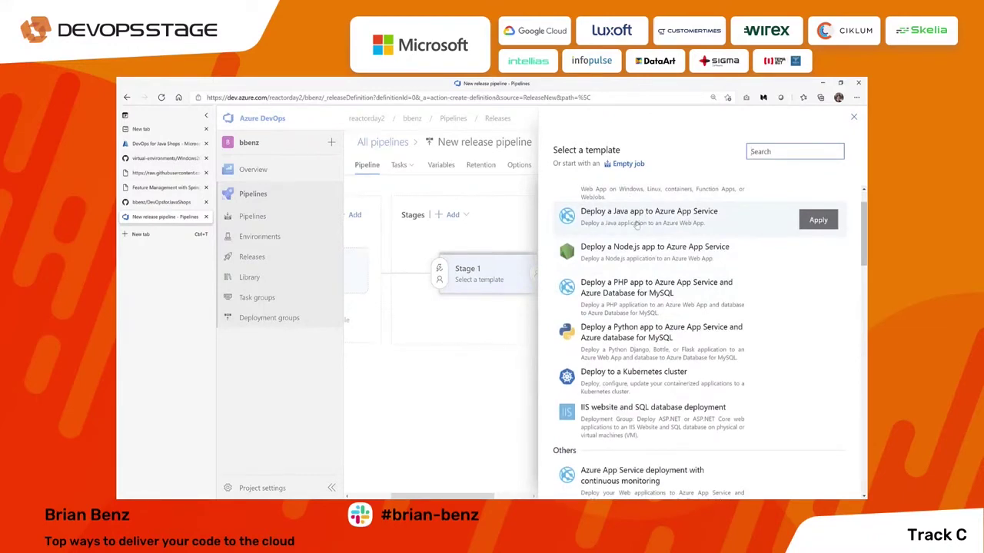
click(803, 226)
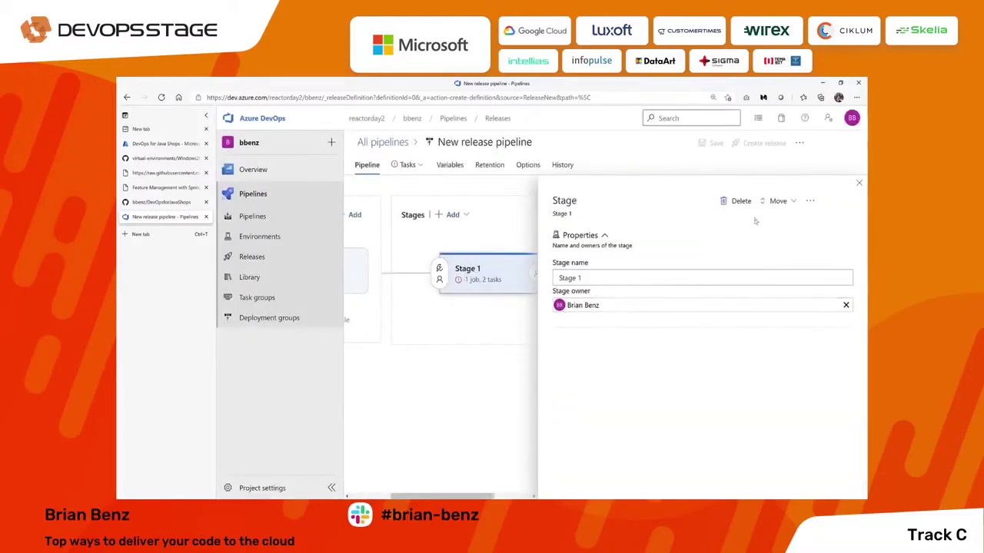
Rename the release pipeline's first stage to Staging and close its properties
click(578, 278)
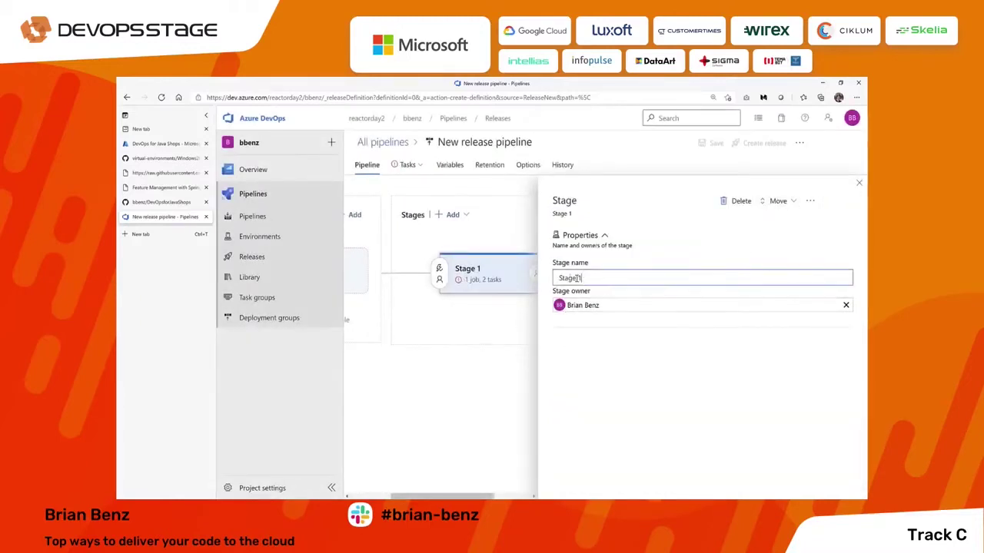
drag(577, 278, 538, 271)
text(Staging)
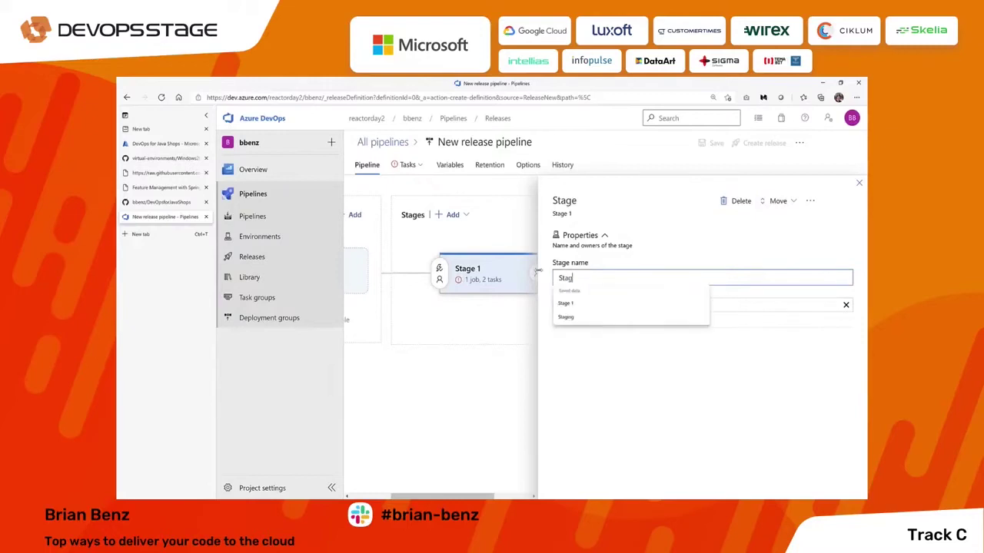
click(860, 186)
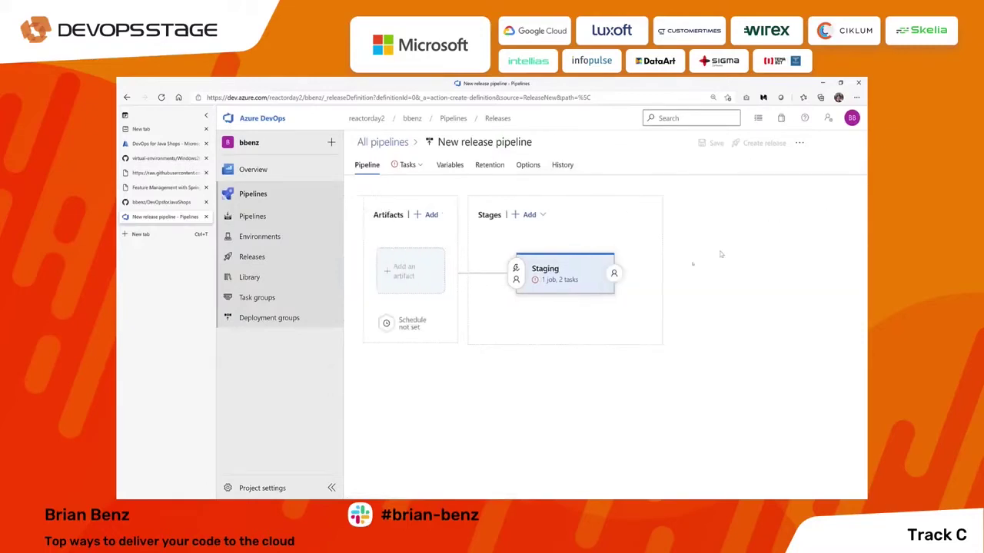
Add a Build artifact from the devopsforjavashops-TestABAzureDevOPs build pipeline to the release, keeping Latest as the default version
click(426, 276)
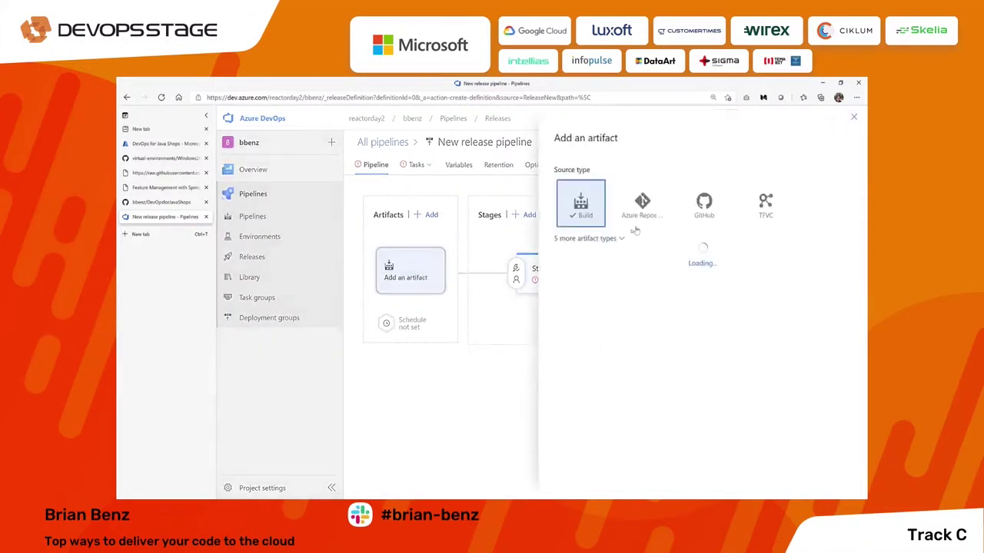
click(614, 241)
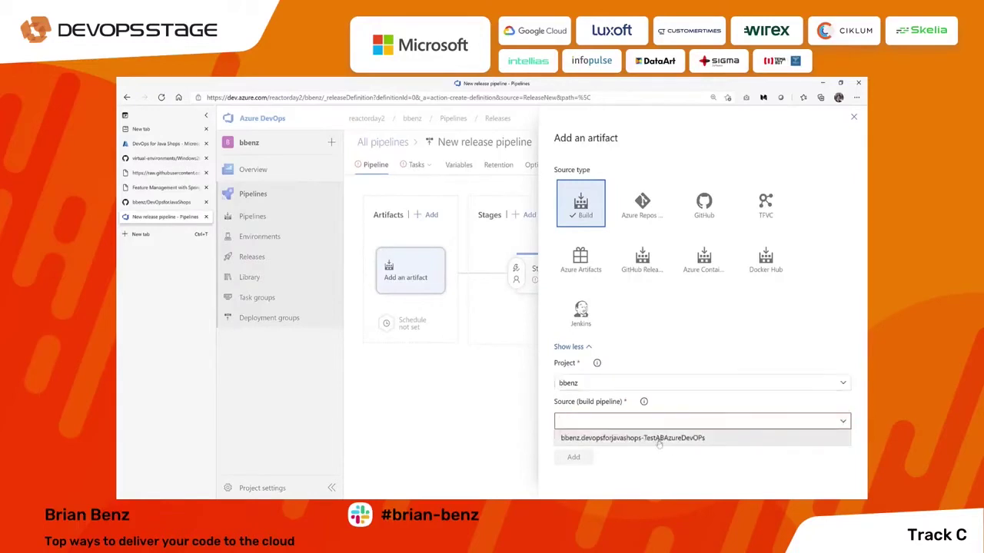
click(658, 438)
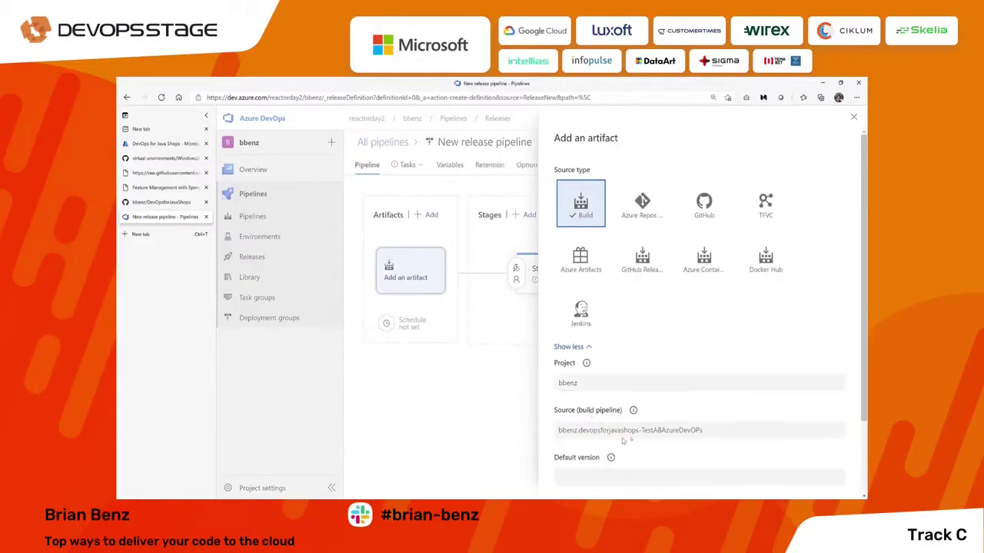
scroll(628, 421, down, 1)
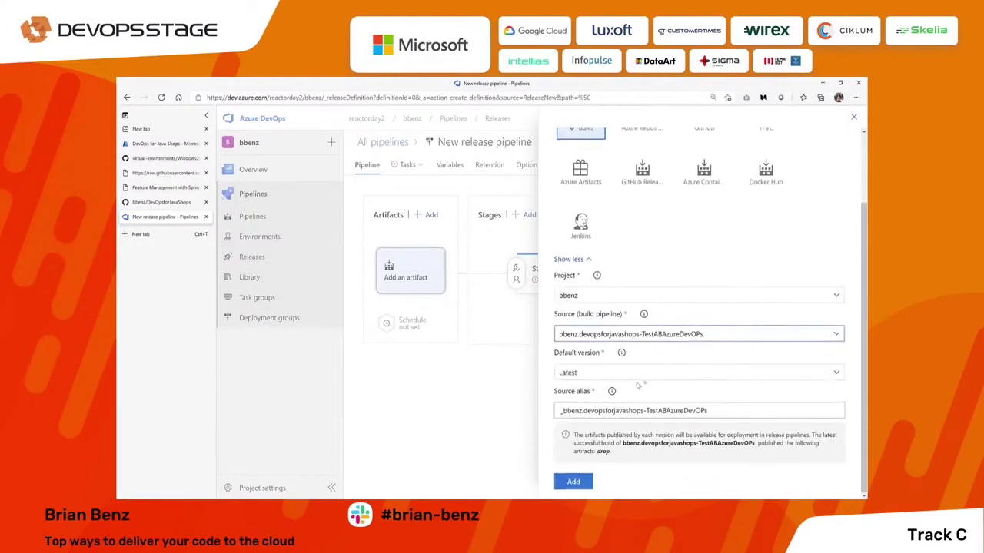
click(836, 374)
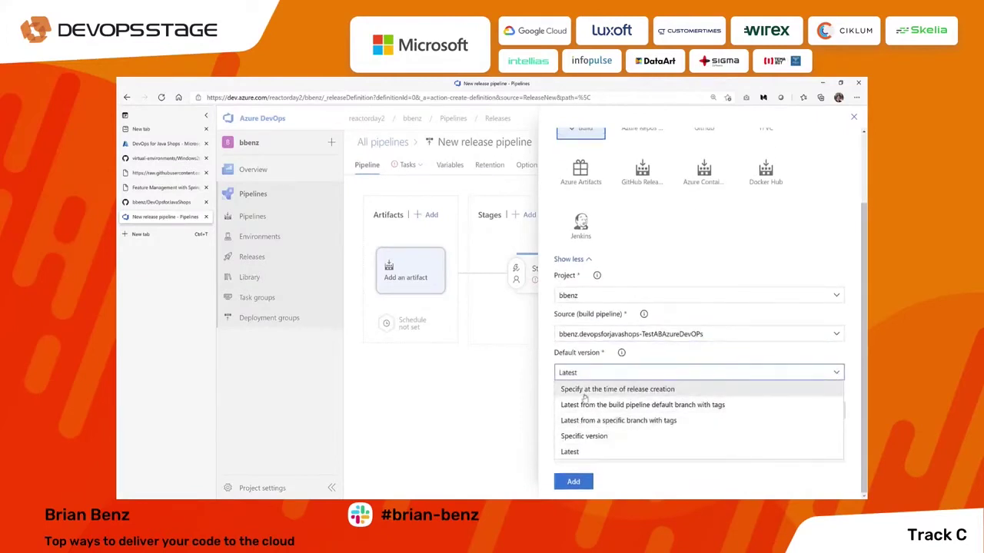
click(573, 452)
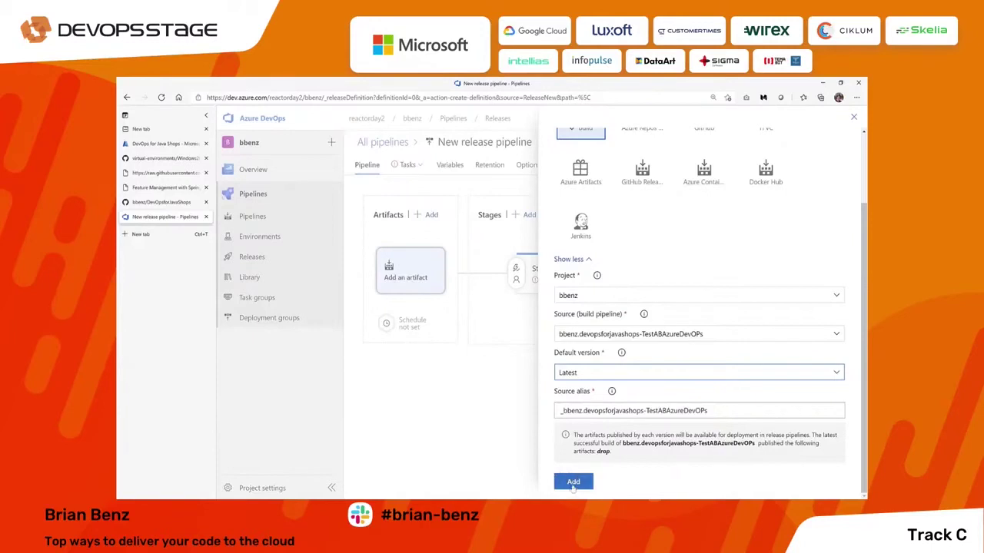
click(572, 482)
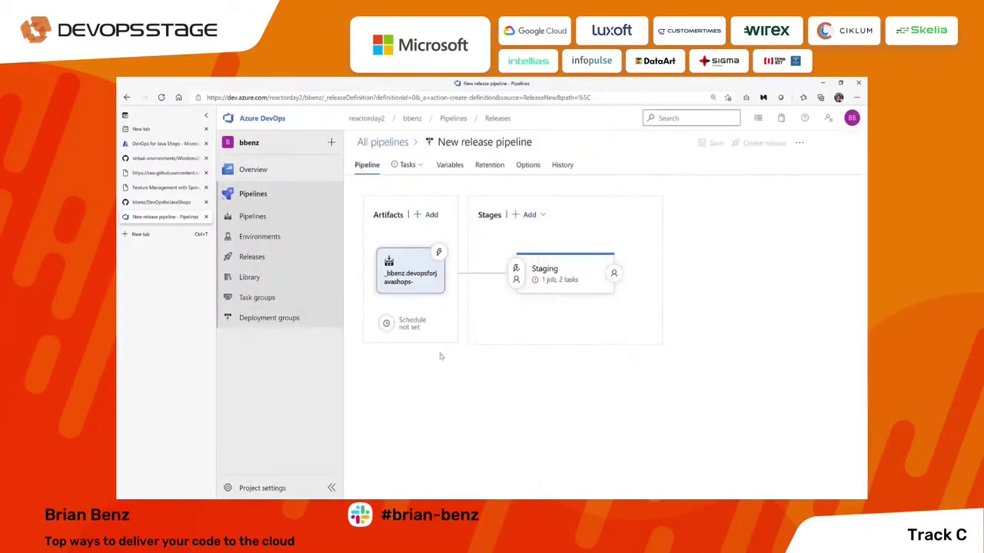
Enable the continuous deployment trigger for the build artifact in the release pipeline
click(438, 253)
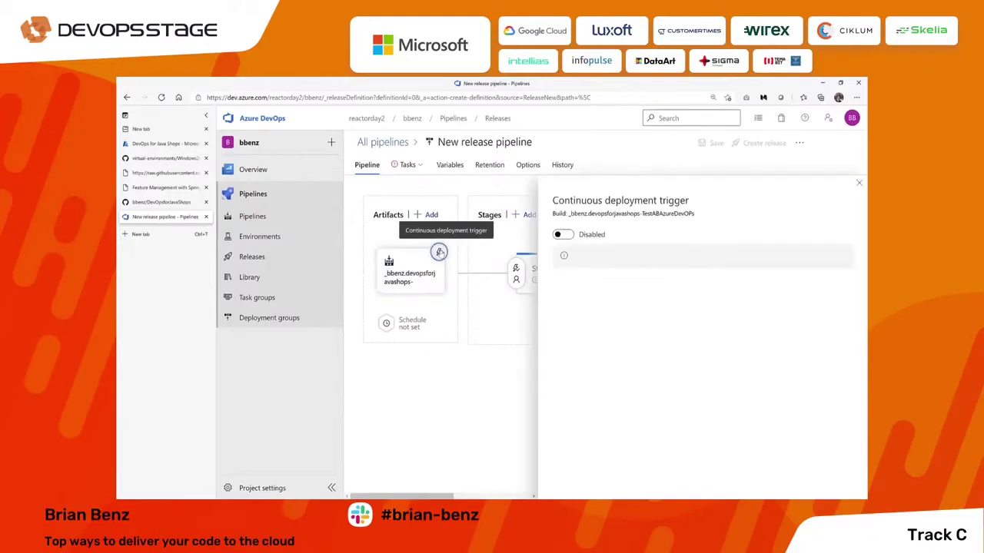
click(564, 234)
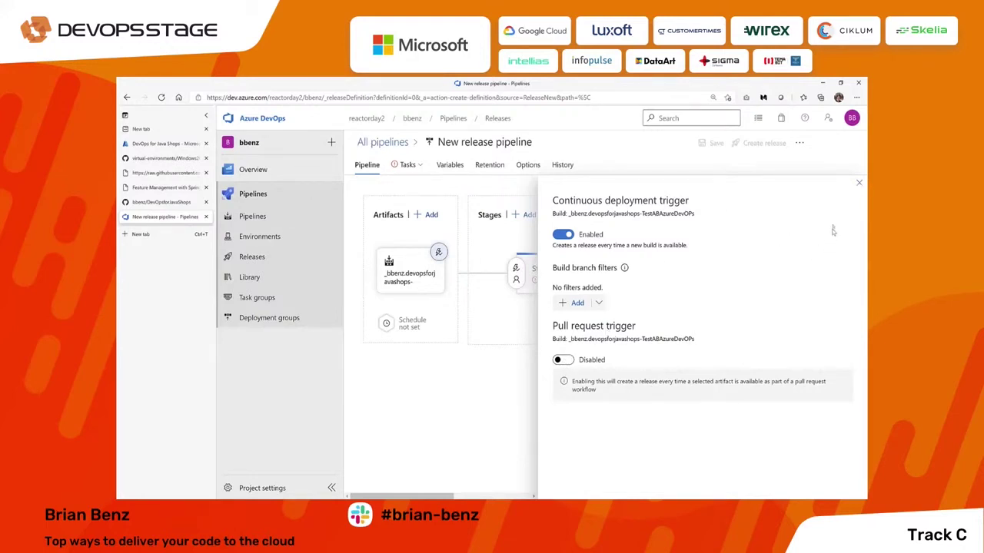
Close the trigger settings, open the Staging stage's tasks, and select and authorize the GX Events demo-test Azure subscription for it
click(858, 184)
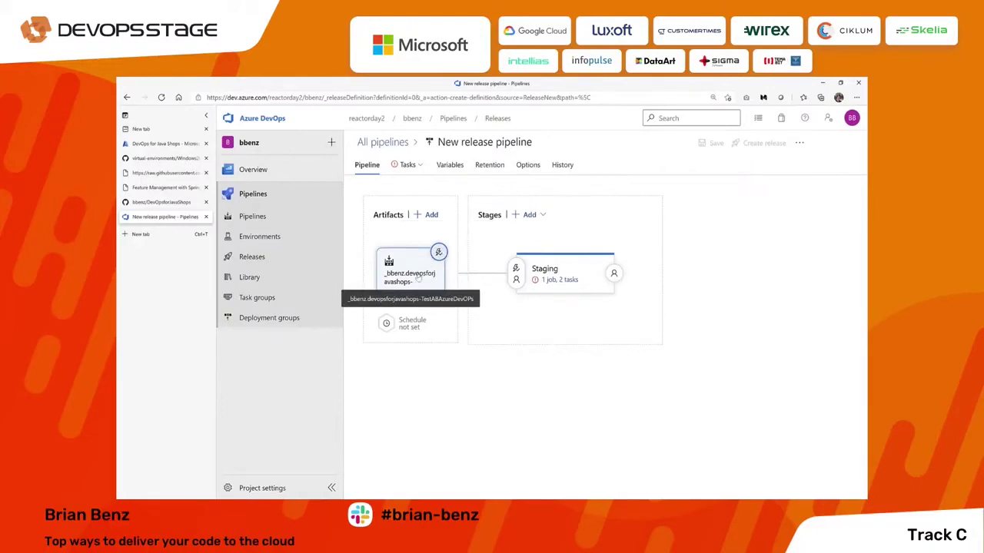
click(560, 281)
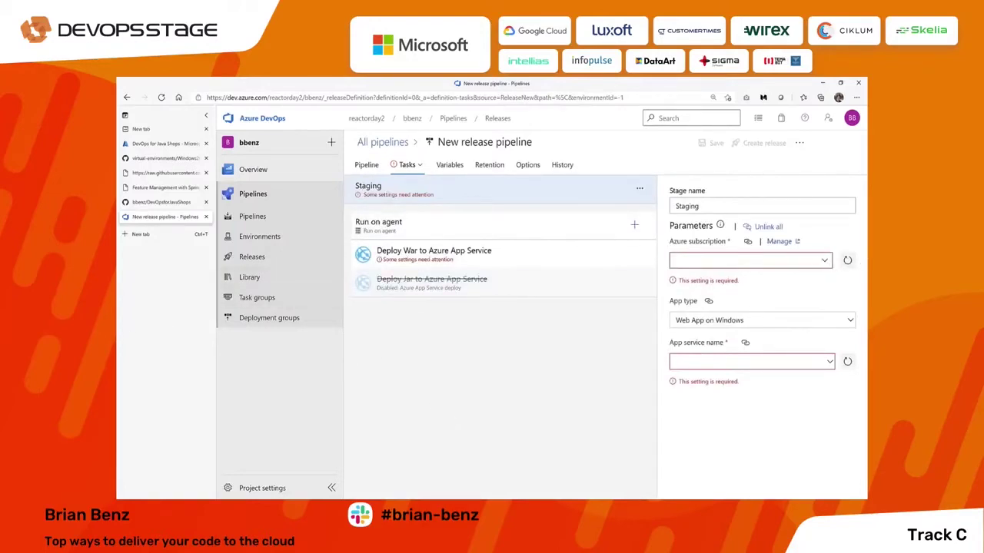
click(366, 165)
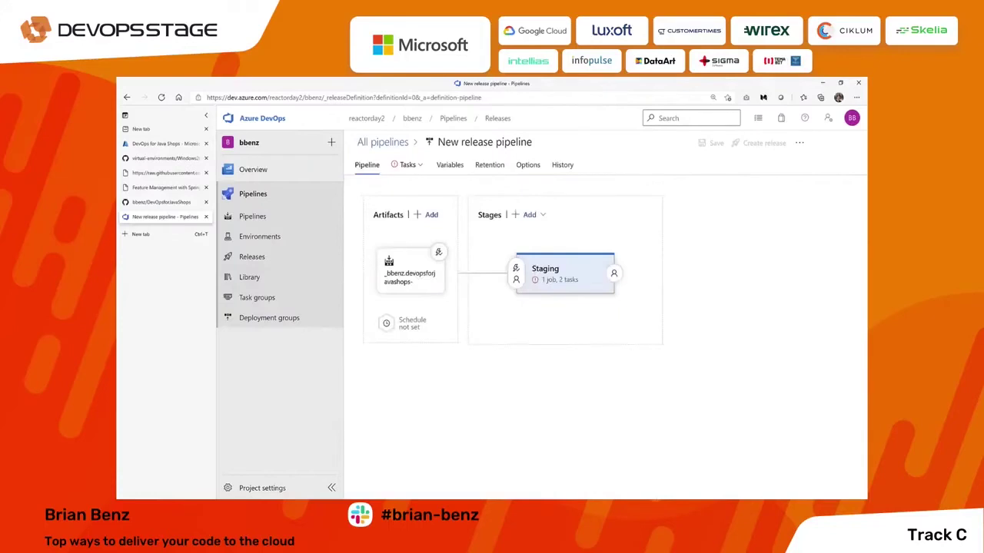
click(550, 282)
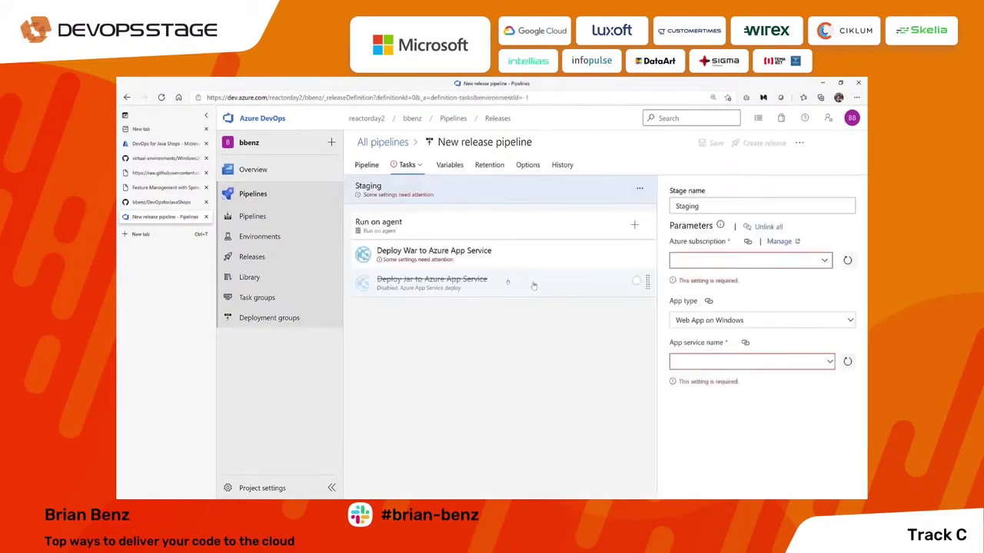
click(826, 262)
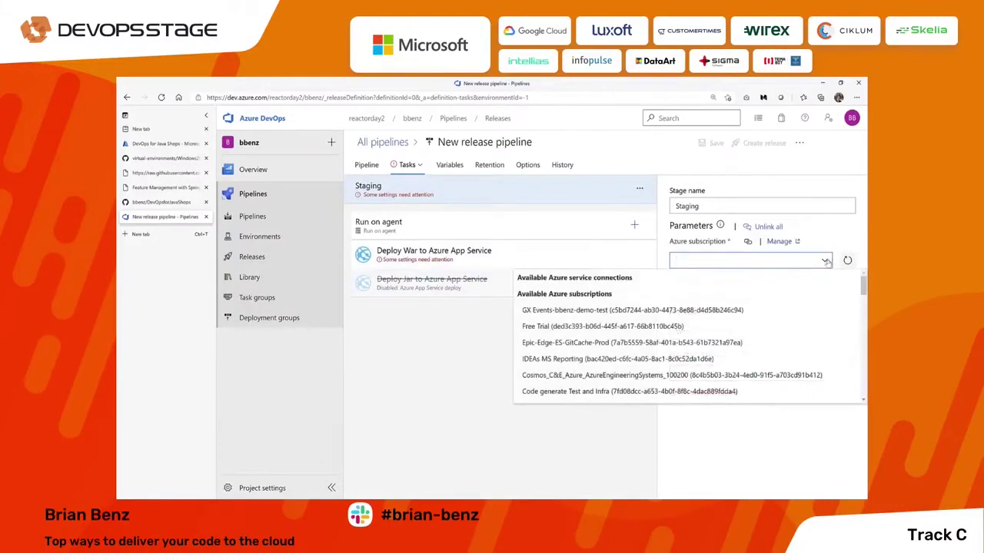
click(576, 311)
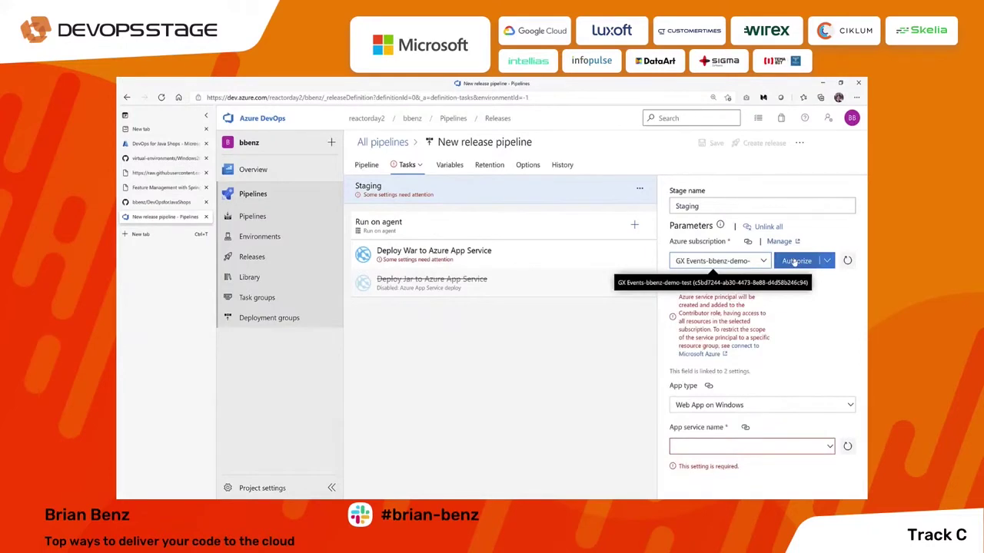
click(795, 262)
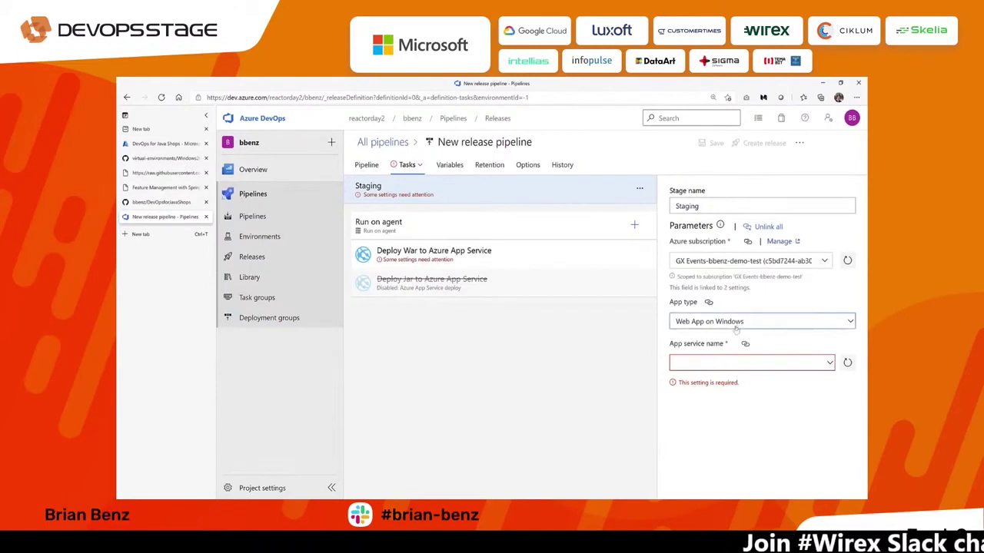
Set the Staging stage's app type to Web App on Linux and its app service name to javashopstaging
click(849, 323)
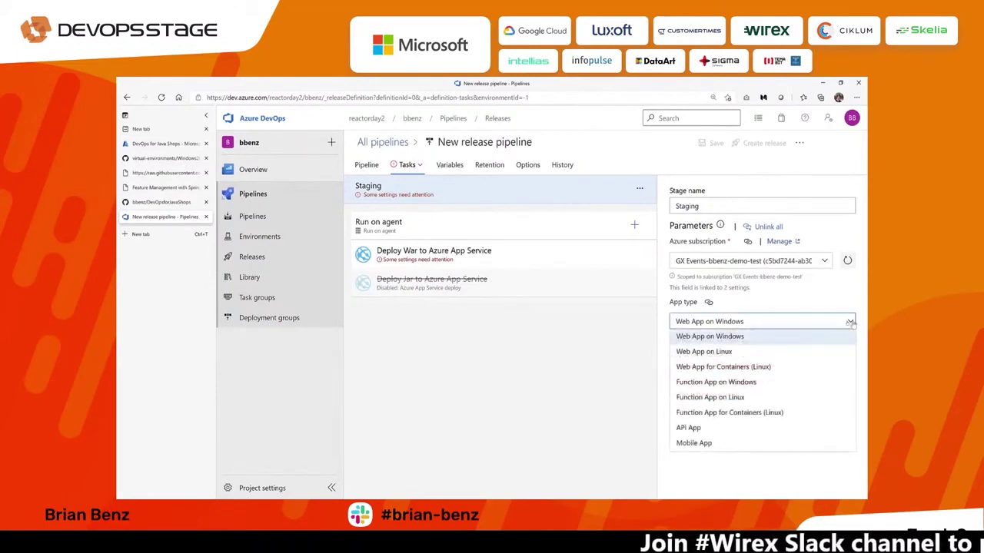
click(717, 354)
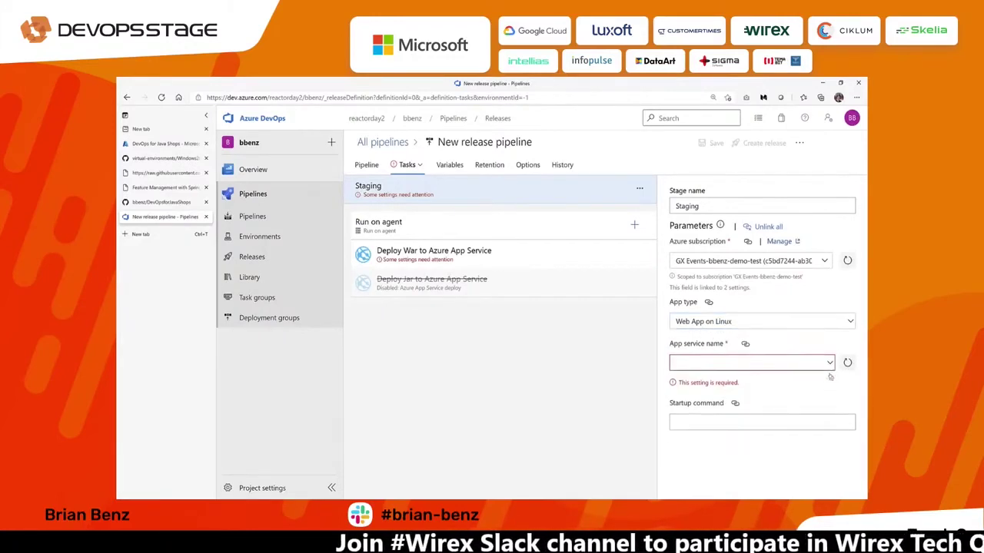
click(829, 365)
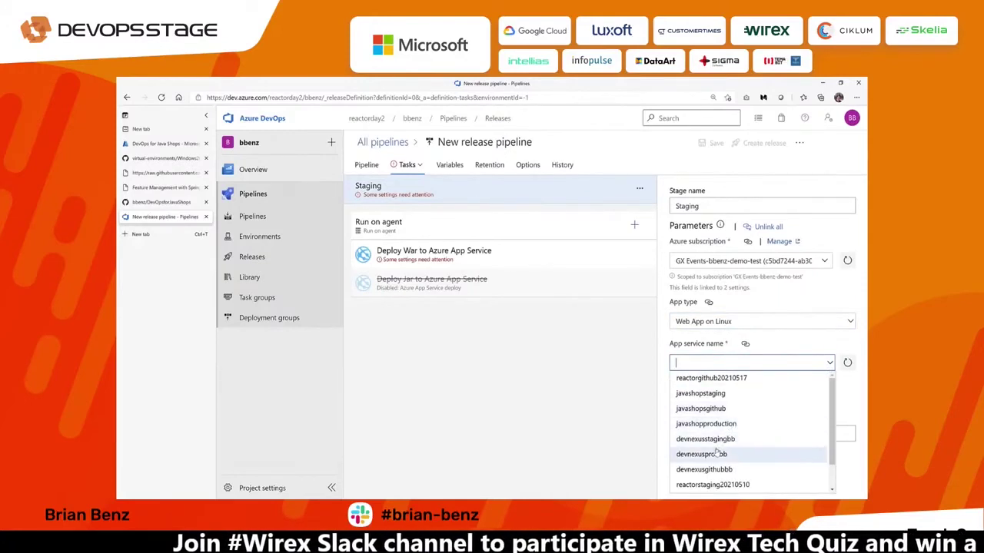
click(705, 395)
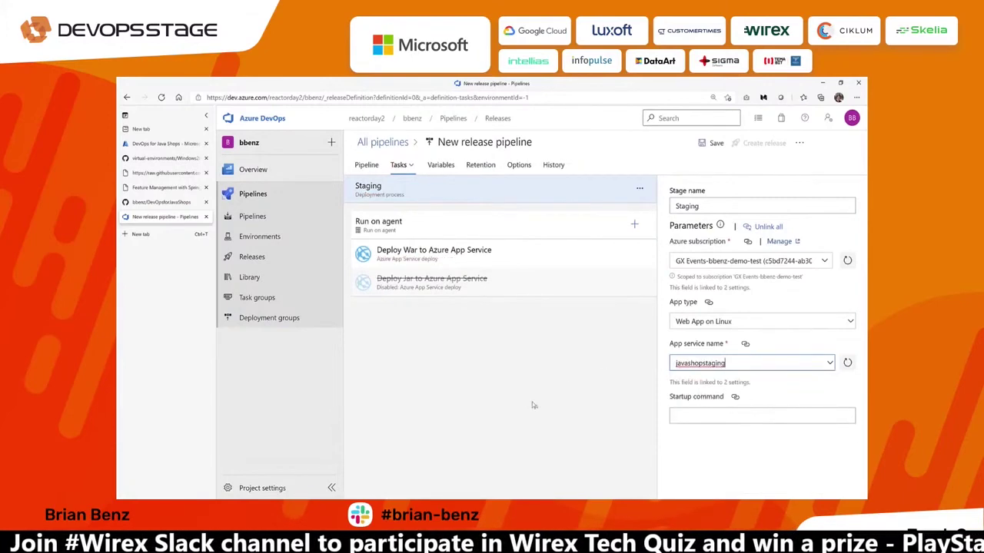
Set the Staging stage's startup command to "java -jar /home/site/wwwroot/demo-0.0.1-SNAPSHOT.jar --server.port=80"
click(699, 416)
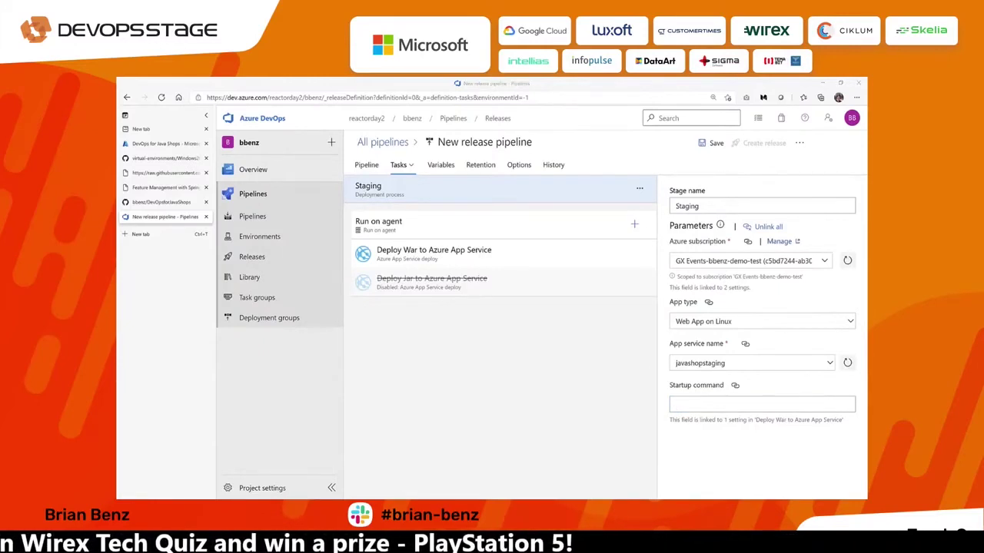
click(707, 405)
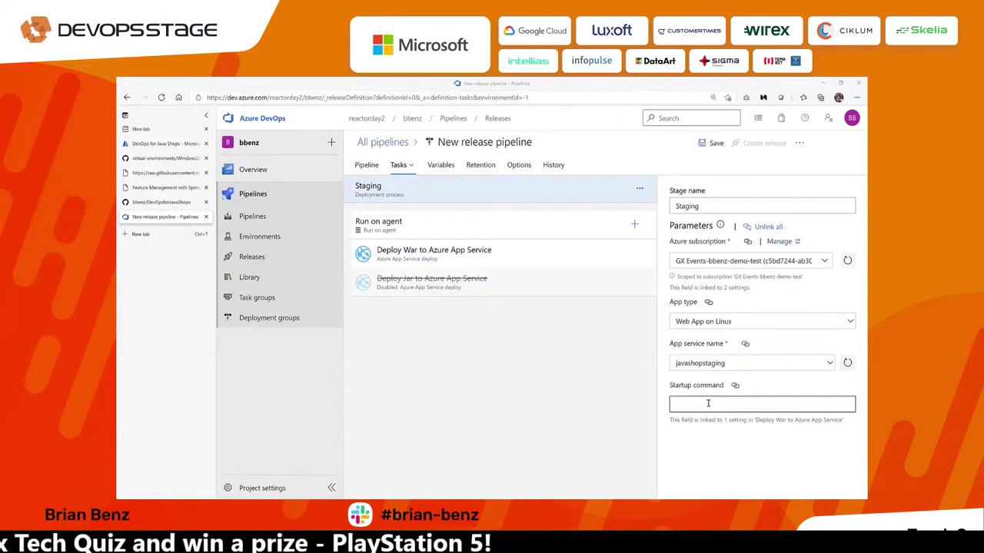
text(java -jar /home/site/wwwroot/demo-0.0.1-SNAPSHOT.jar --server.port=80)
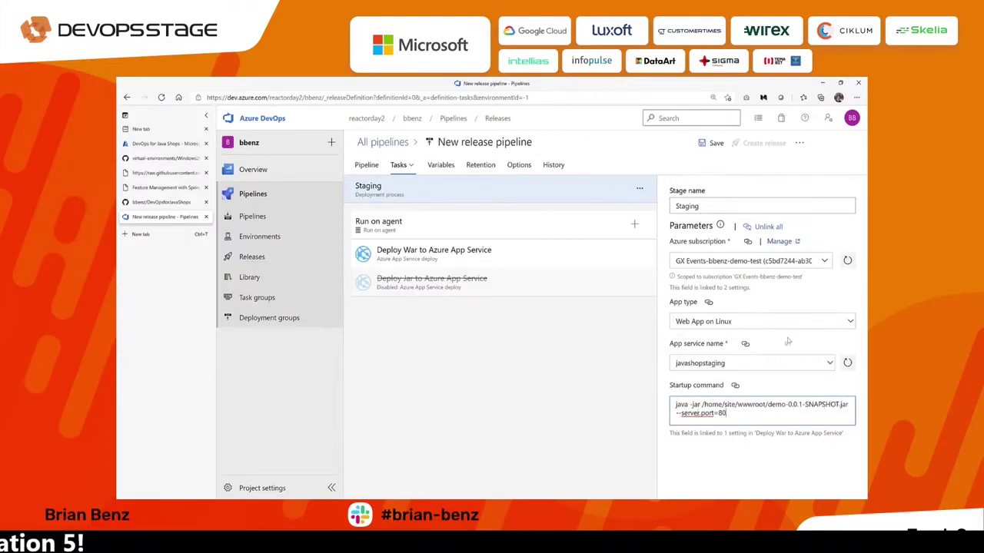
Change the package path of the Deploy War to Azure App Service task to $(System.DefaultWorkingDirectory)/**/*.jar
click(515, 257)
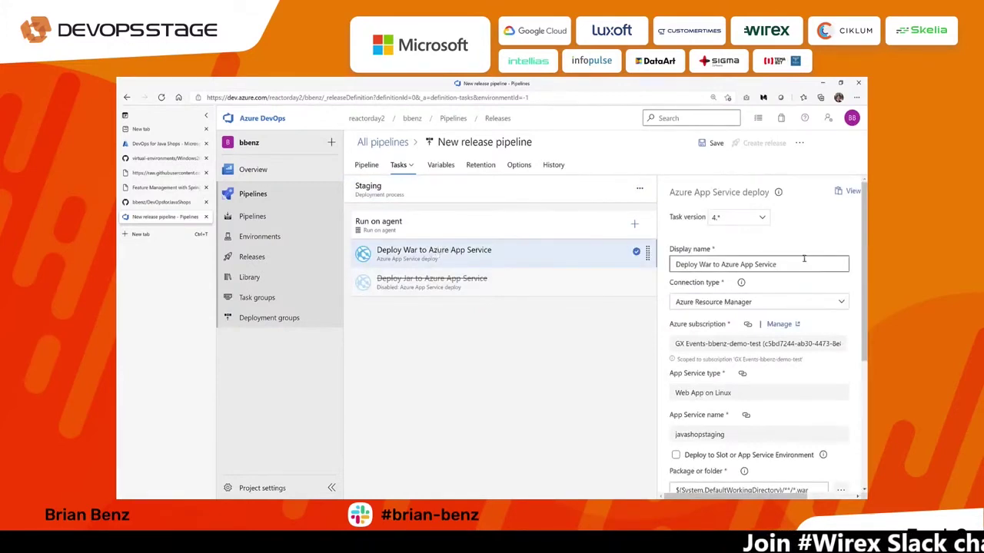
click(704, 264)
scroll(792, 290, down, 4)
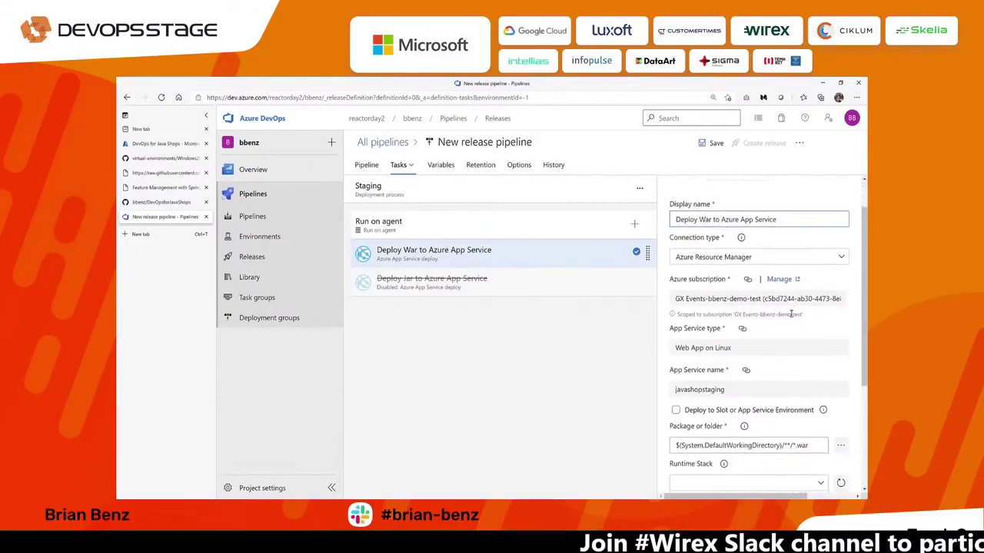
scroll(779, 334, down, 1)
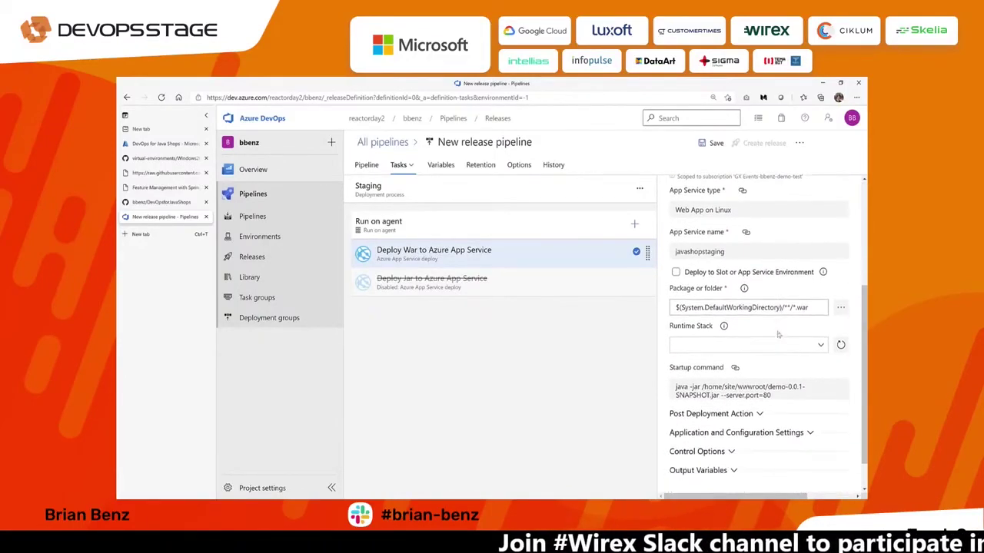
click(801, 300)
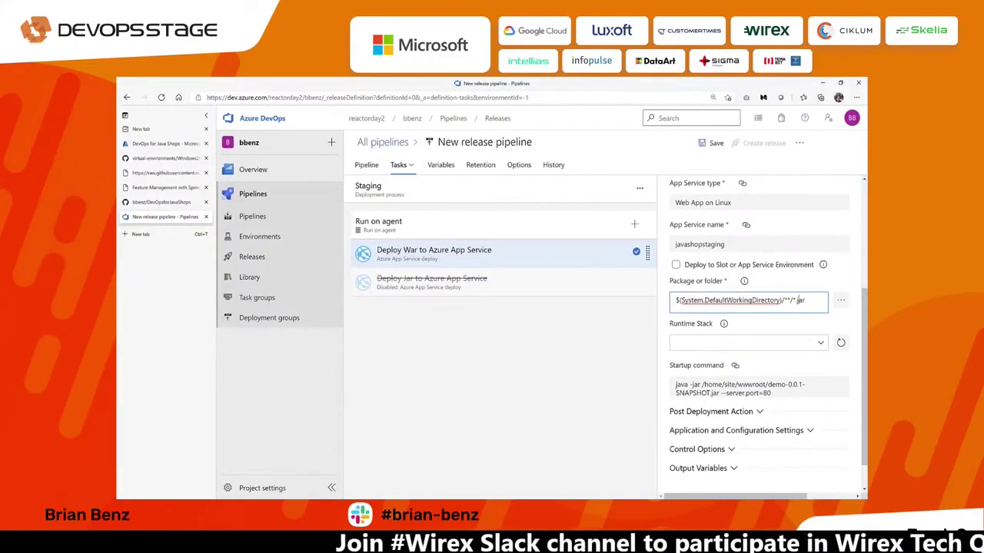
Set the deploy task's runtime stack to Java SE 11 (JAVA|11-java11)
click(820, 345)
click(819, 339)
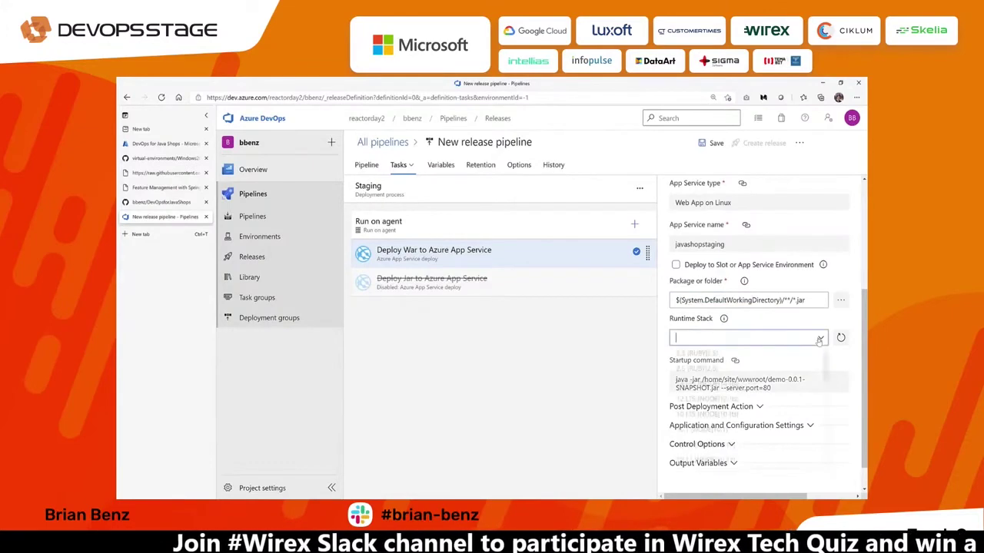
scroll(755, 413, down, 10)
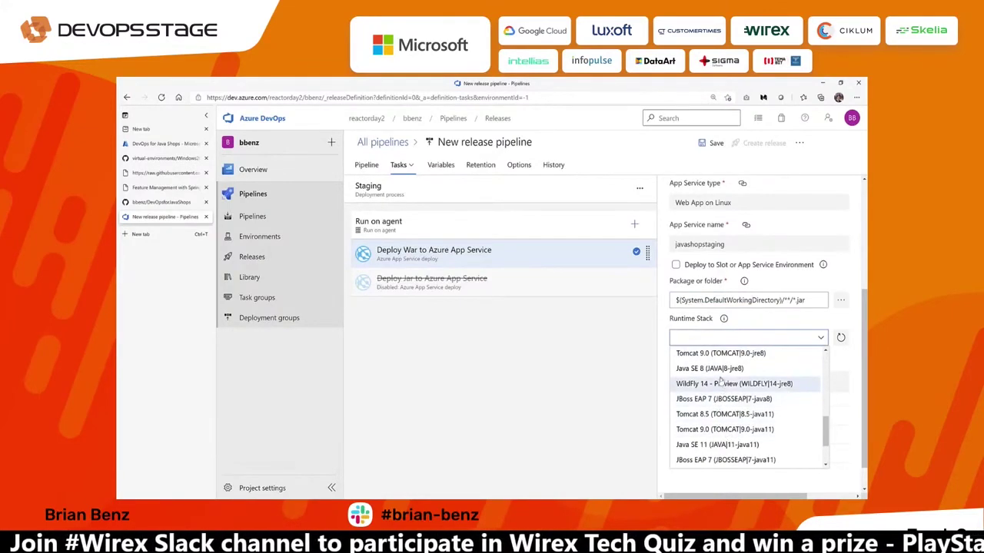
click(717, 444)
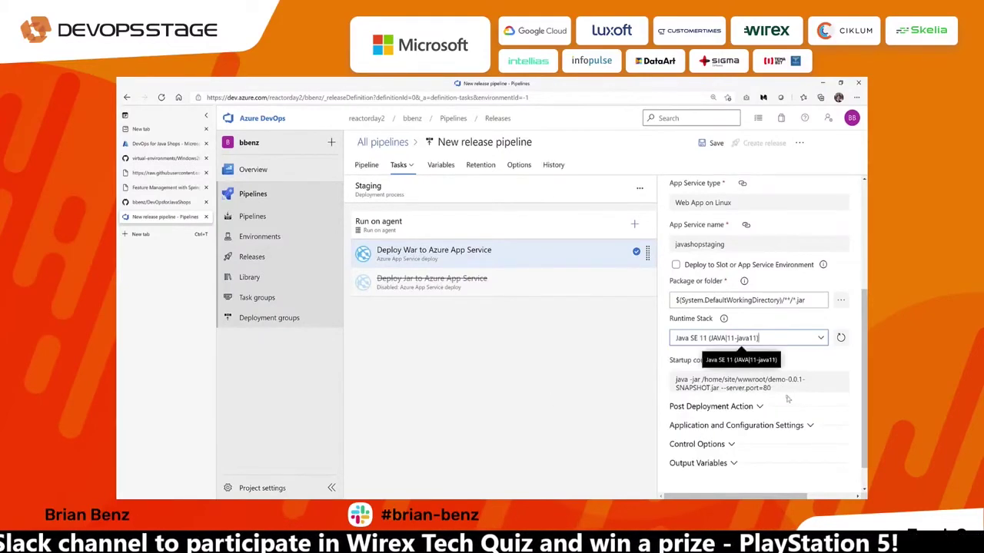
Expand the deploy task's application and configuration settings, leave them empty, and save the release pipeline in the default root folder
scroll(681, 384, down, 1)
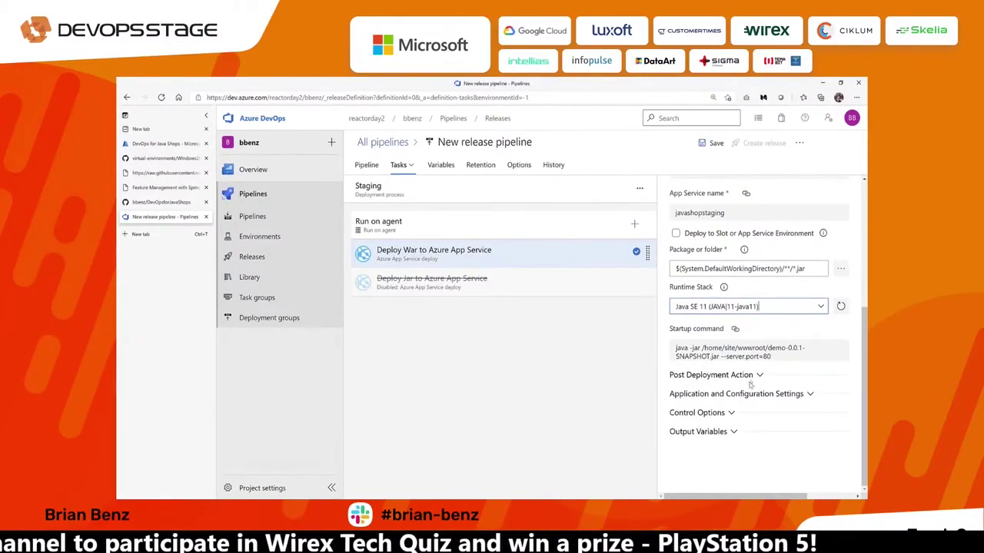
click(723, 395)
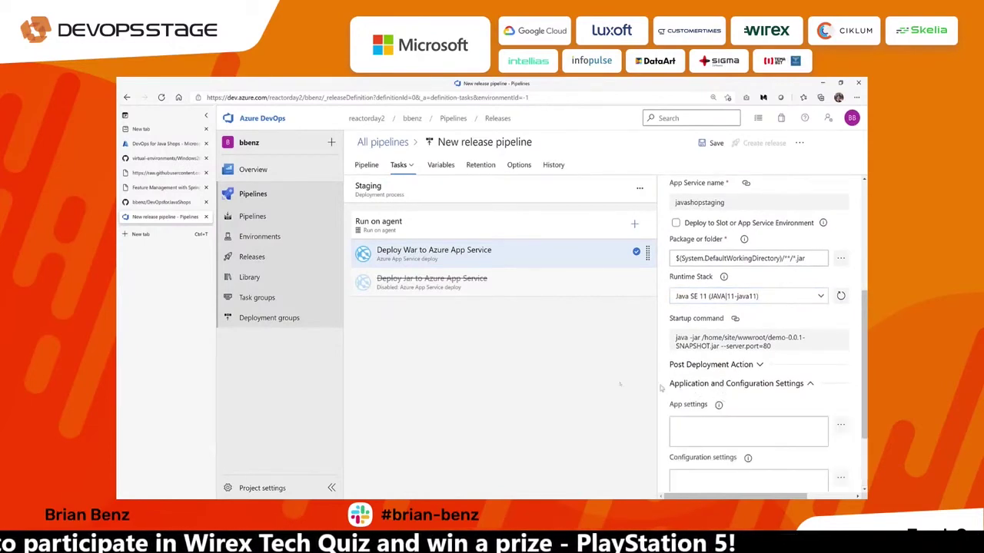
scroll(695, 384, down, 1)
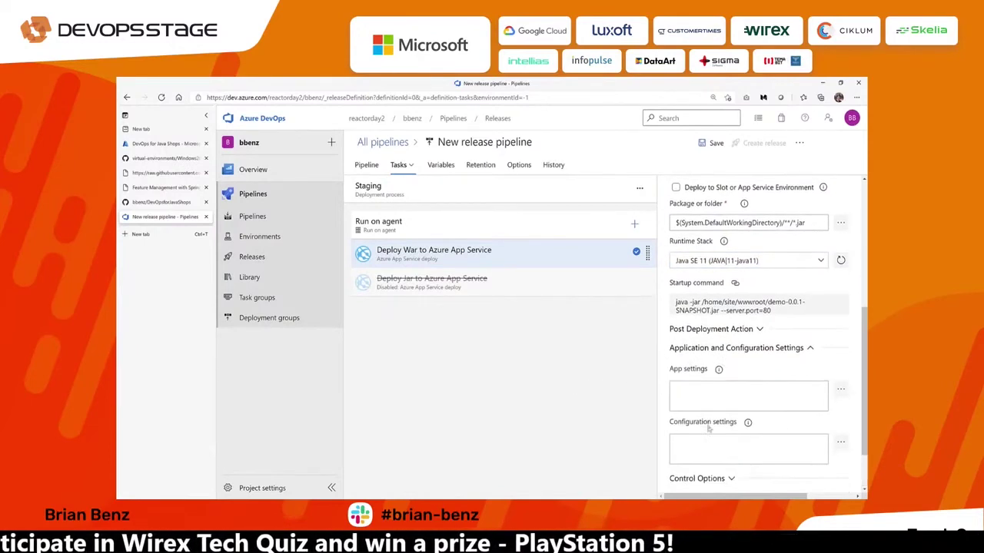
click(701, 376)
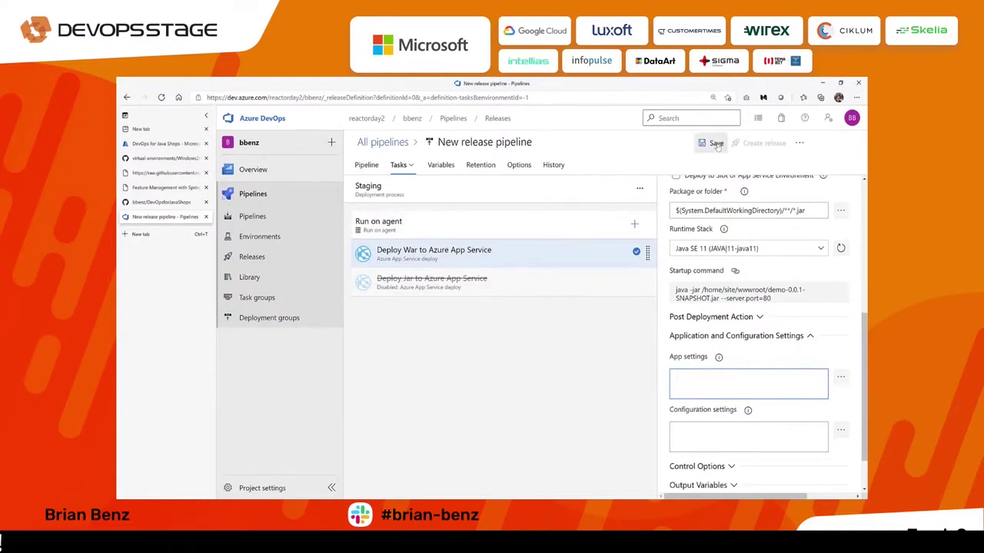
click(716, 146)
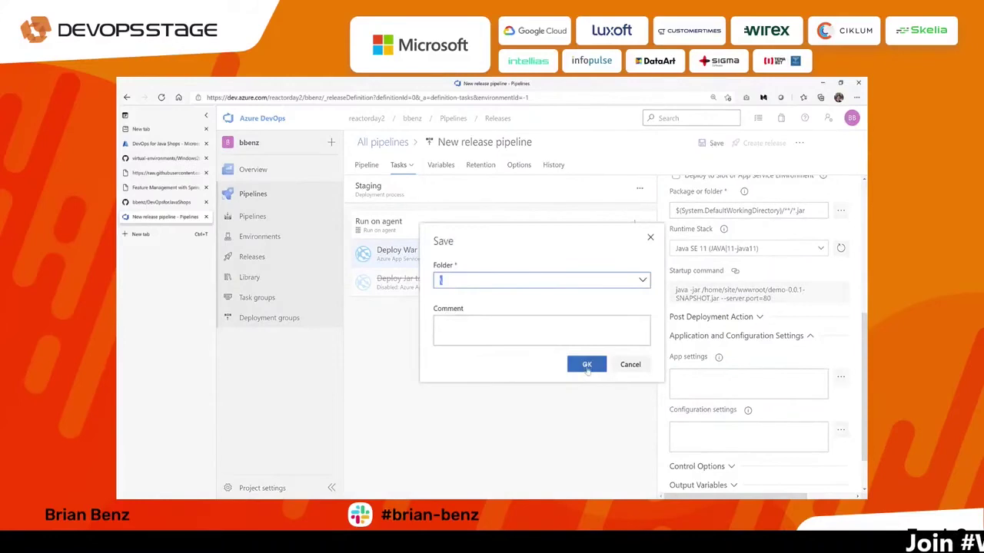
click(581, 363)
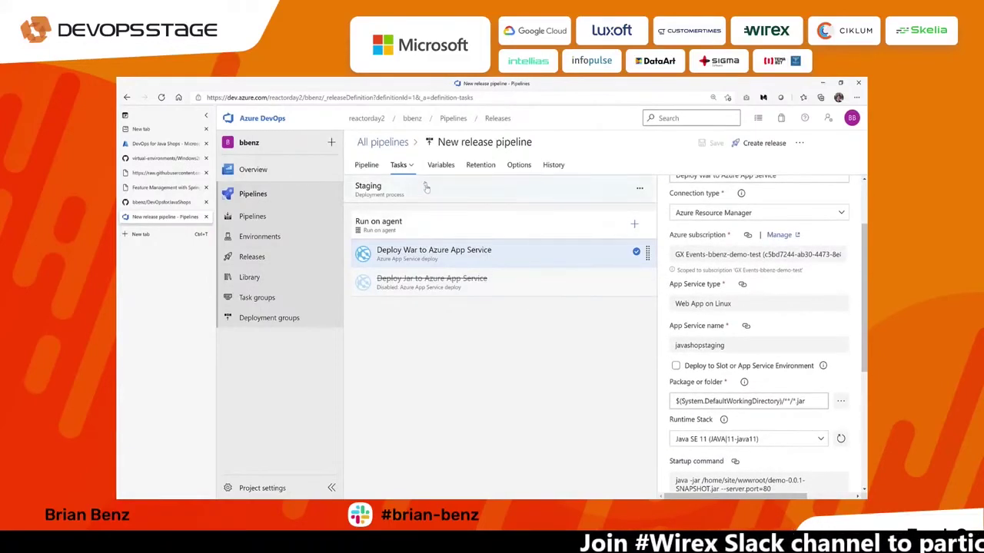
Create a release from the pipeline using artifact version 20210525.1, and open its summary page, dismissing the What's New introduction
scroll(773, 298, up, 2)
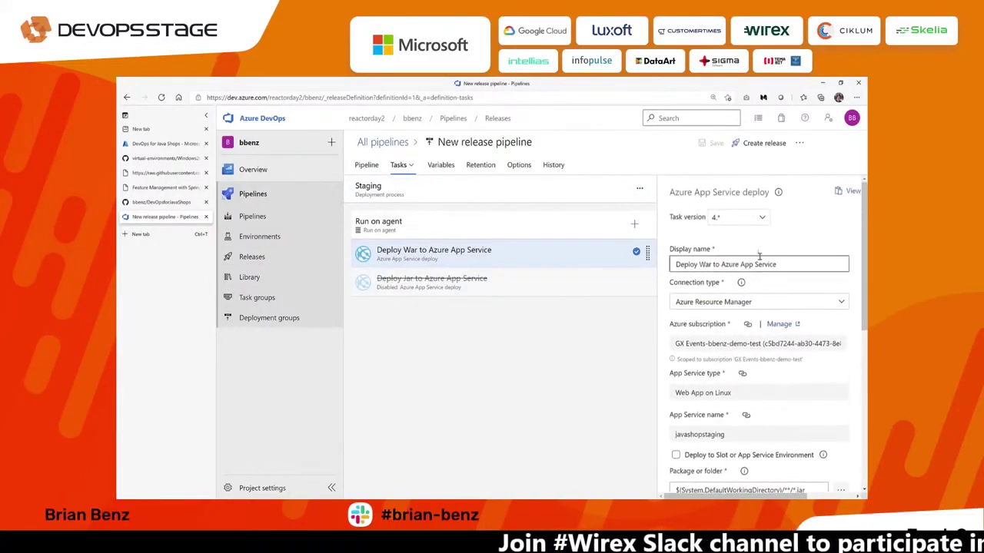
scroll(785, 260, down, 3)
scroll(785, 260, up, 3)
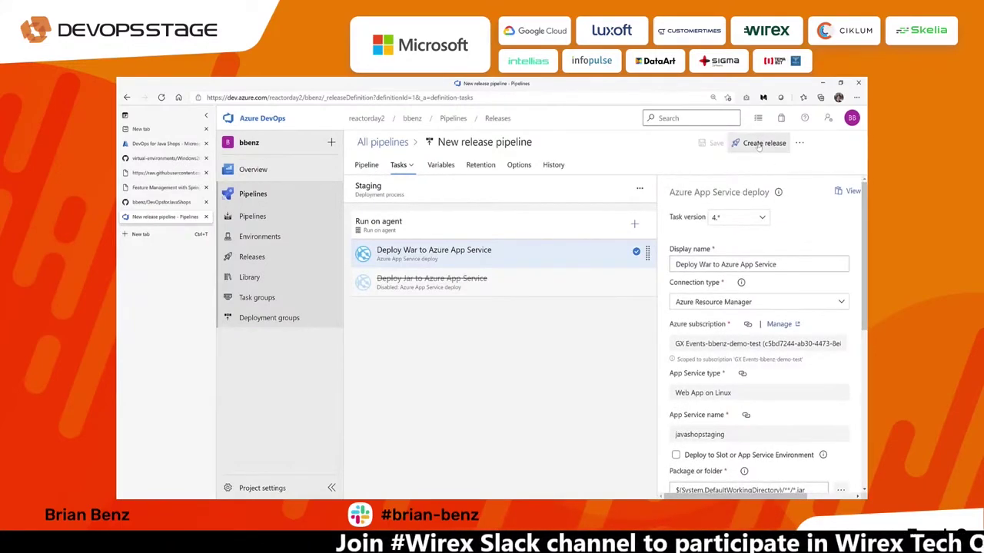
scroll(756, 330, down, 3)
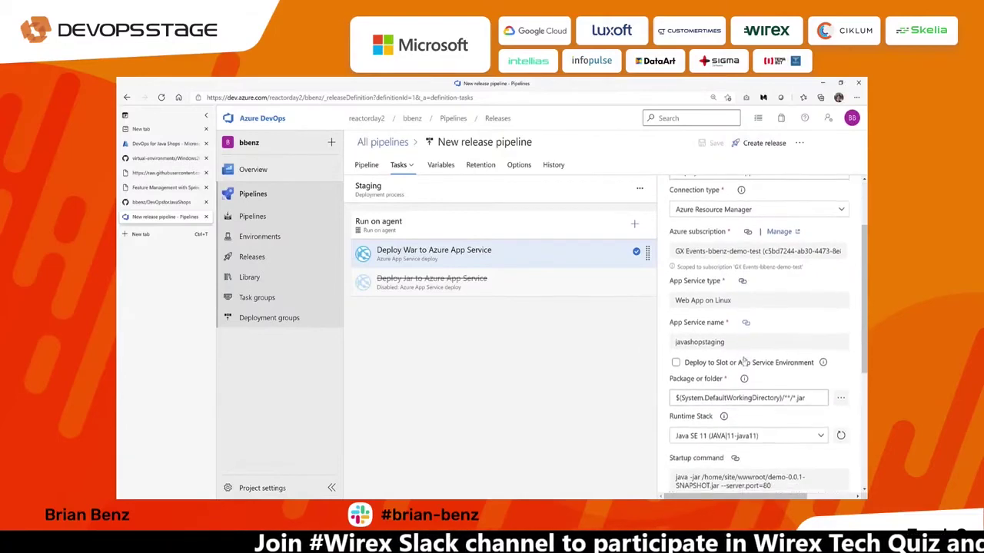
scroll(743, 361, up, 3)
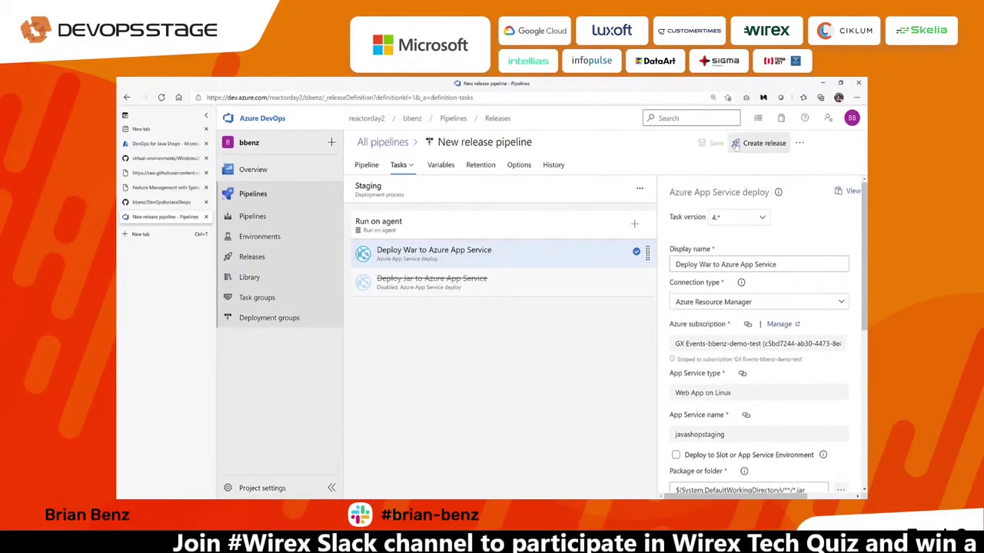
click(757, 143)
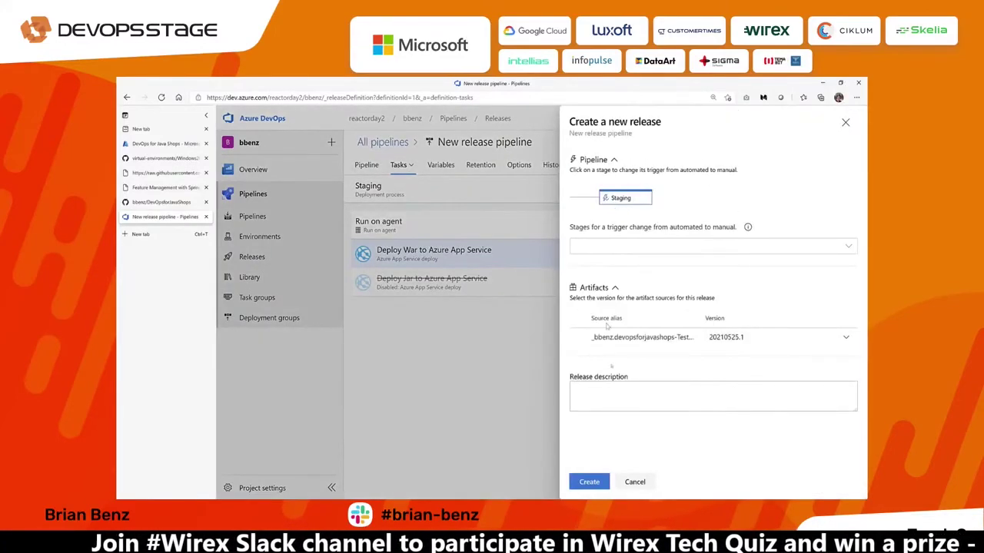
click(588, 482)
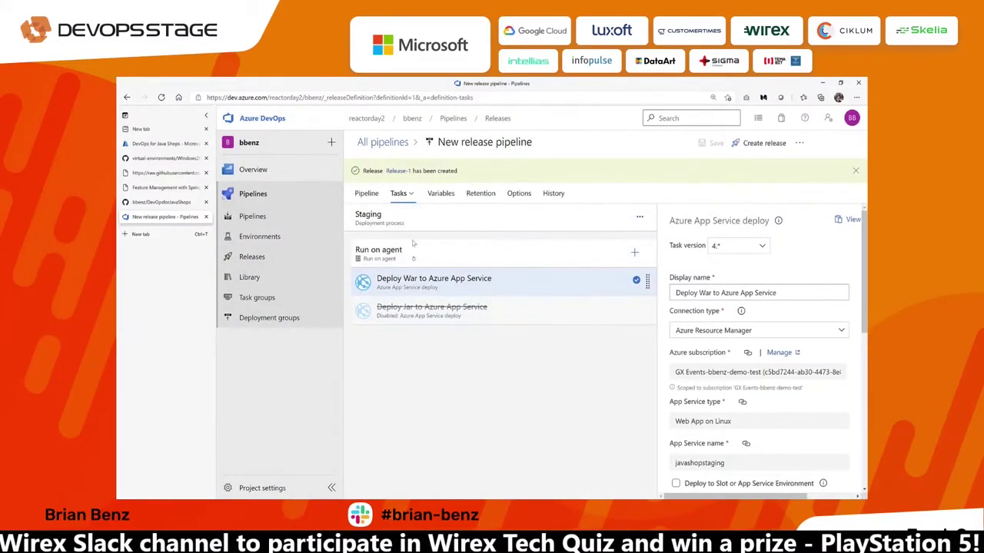
click(397, 172)
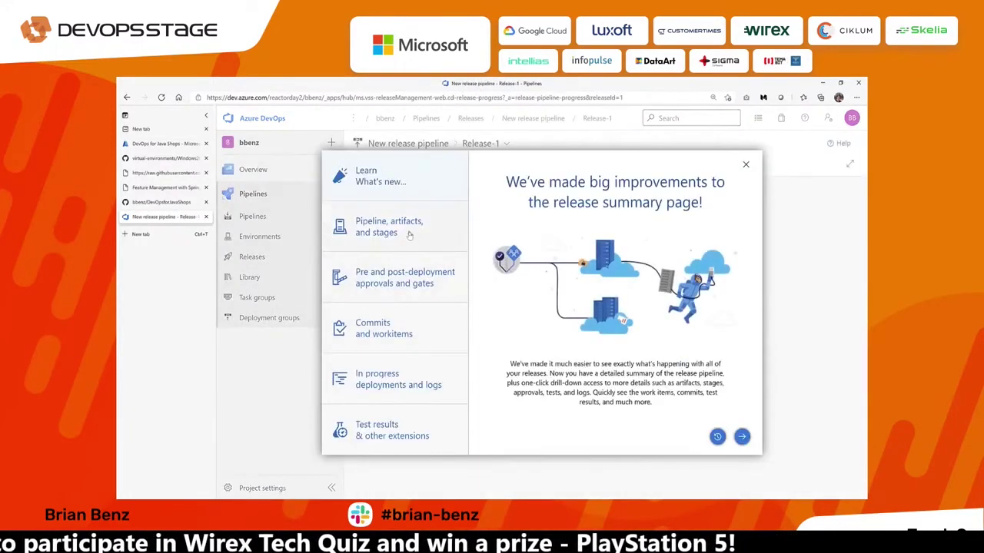
click(746, 164)
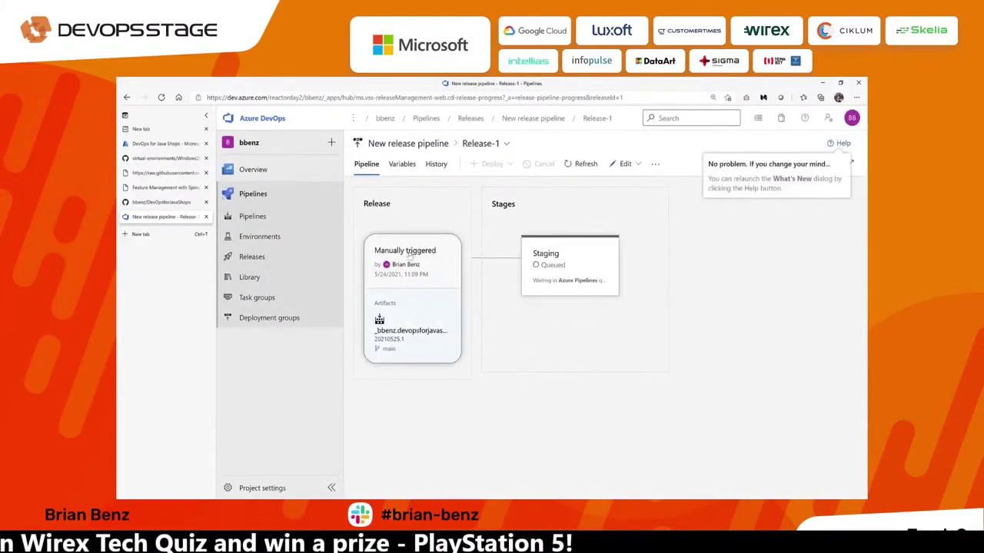
Open the deployment summary of the Staging stage in Release-1
mouse_move(540, 274)
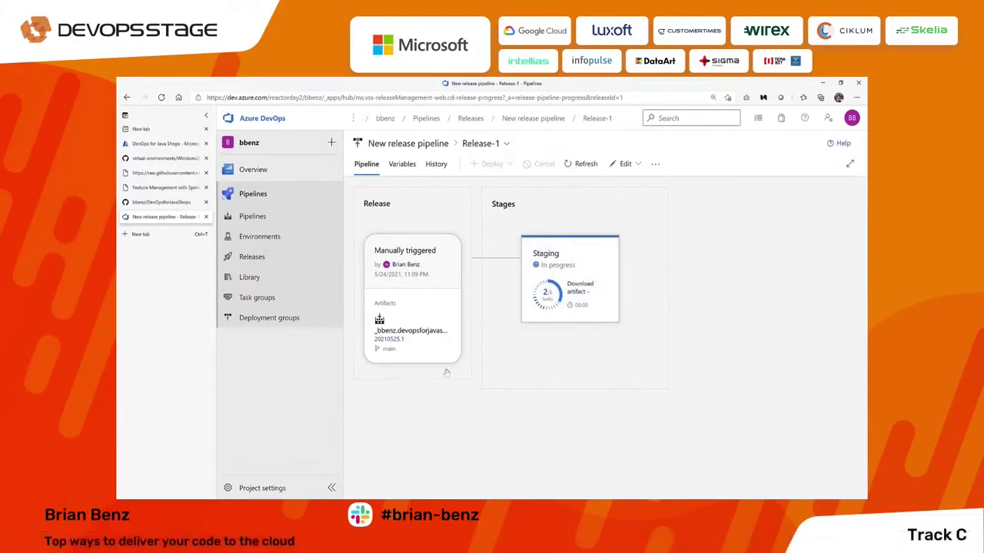
click(565, 290)
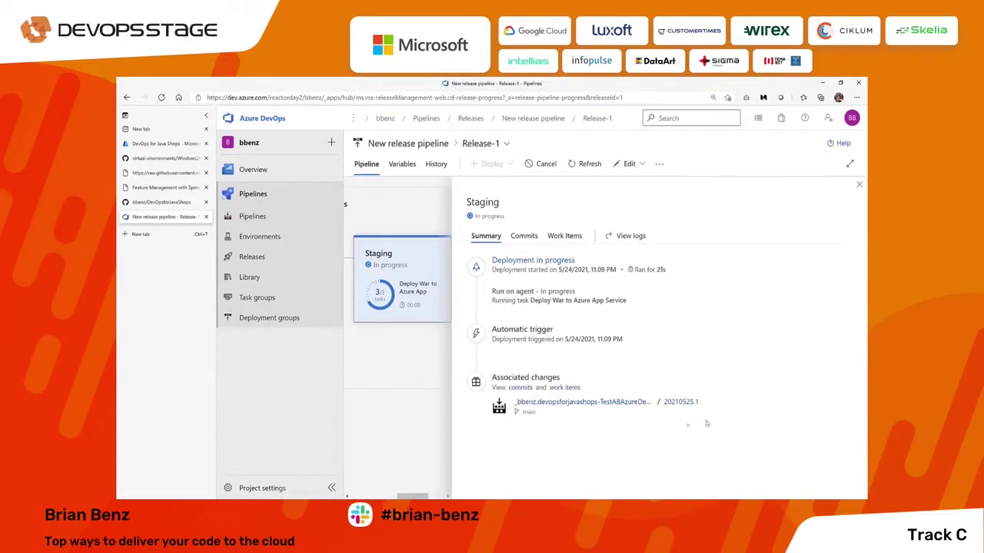
mouse_move(394, 340)
Switch to the Azure portal and examine the application settings and connection strings in the javashopstaging app service's configuration
click(156, 144)
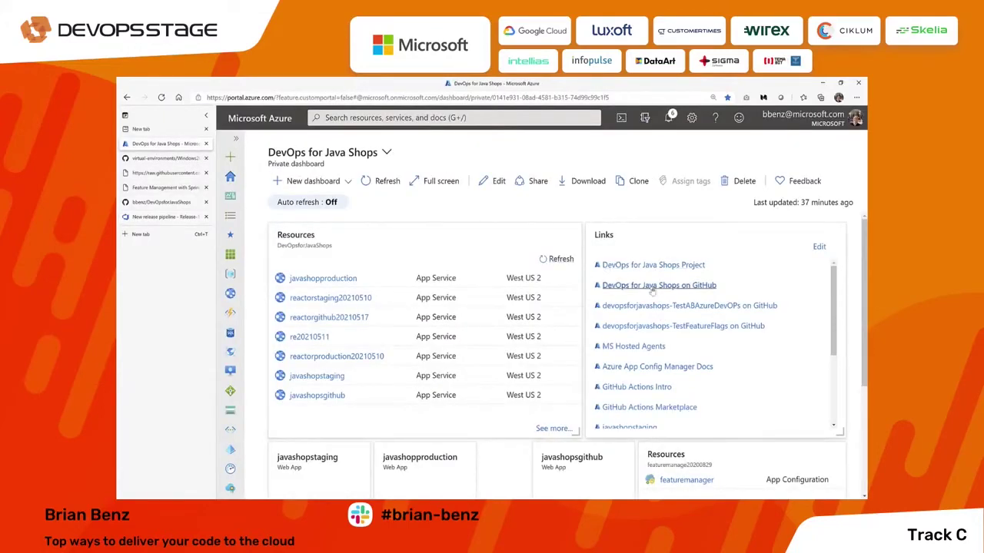
scroll(426, 415, down, 1)
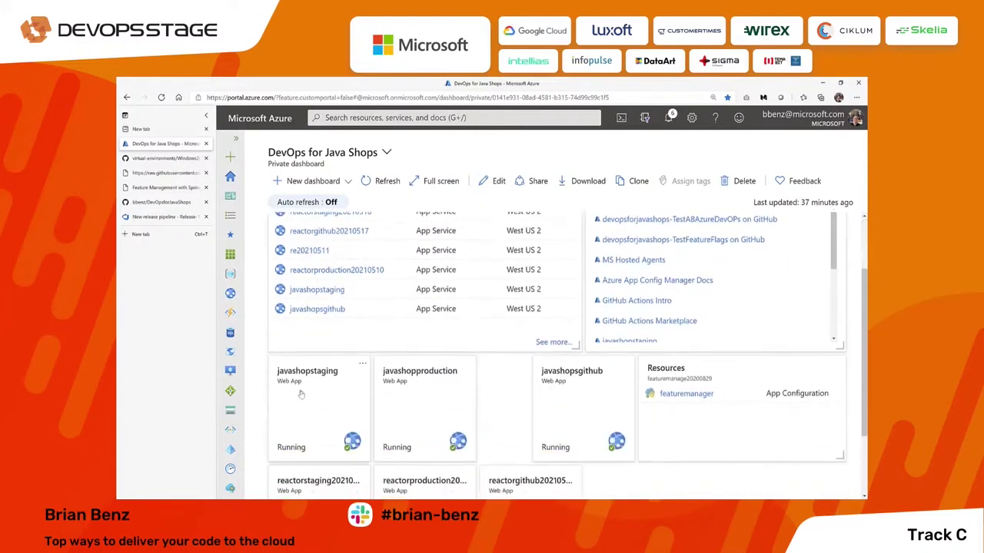
click(300, 394)
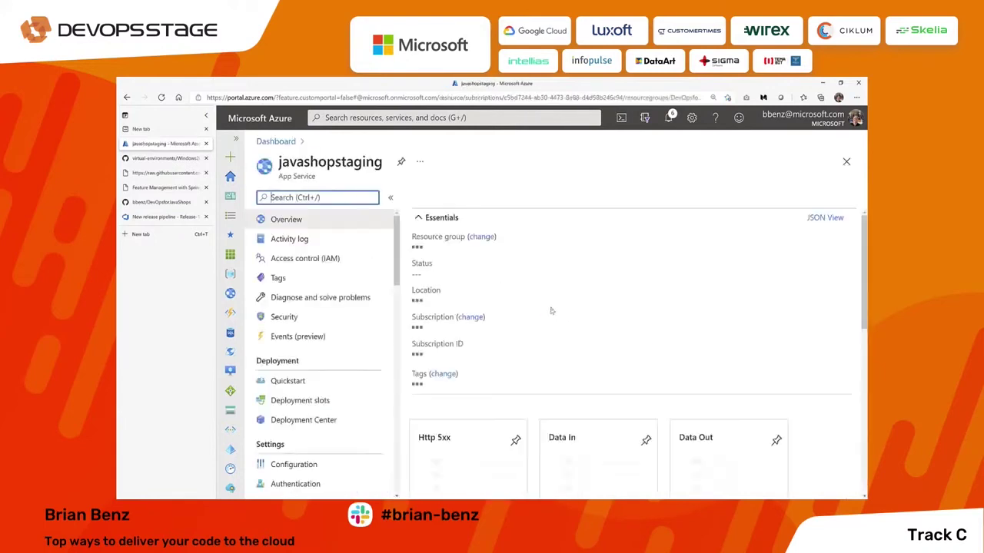
scroll(302, 384, down, 1)
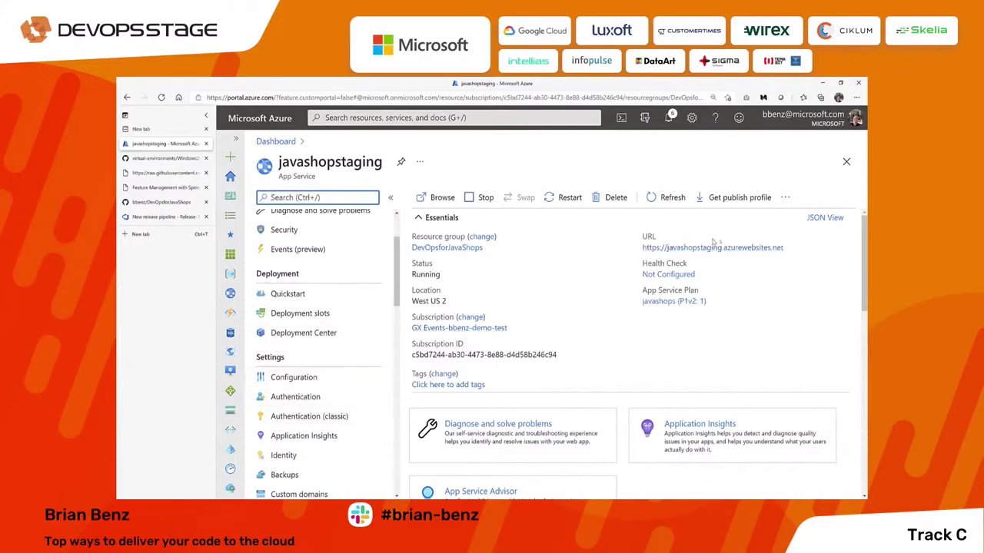
click(294, 377)
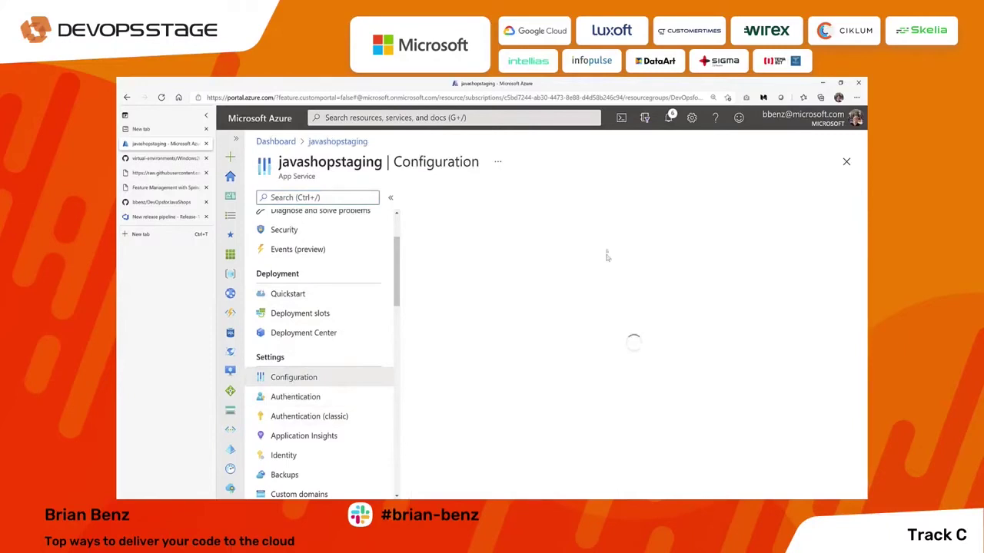
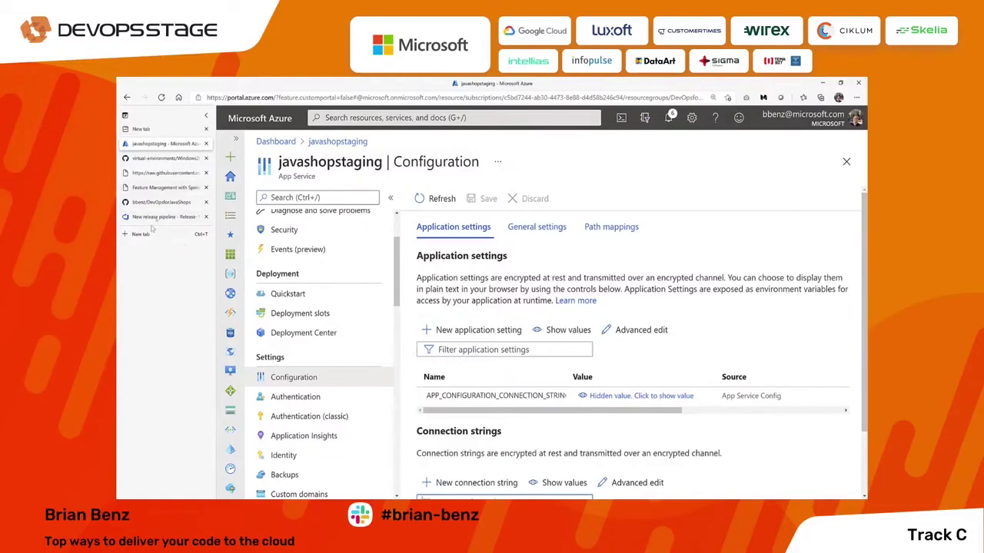
scroll(696, 344, down, 3)
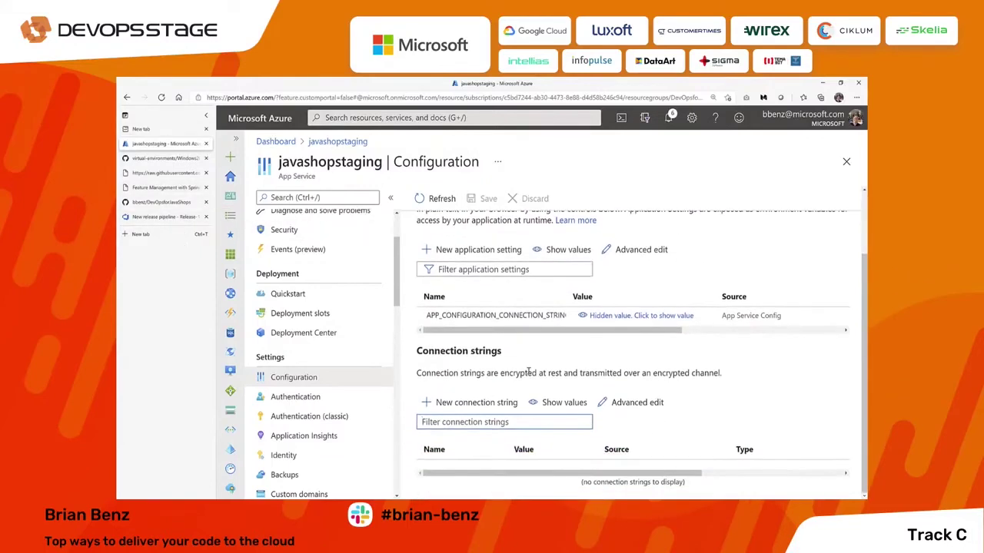
scroll(527, 362, up, 3)
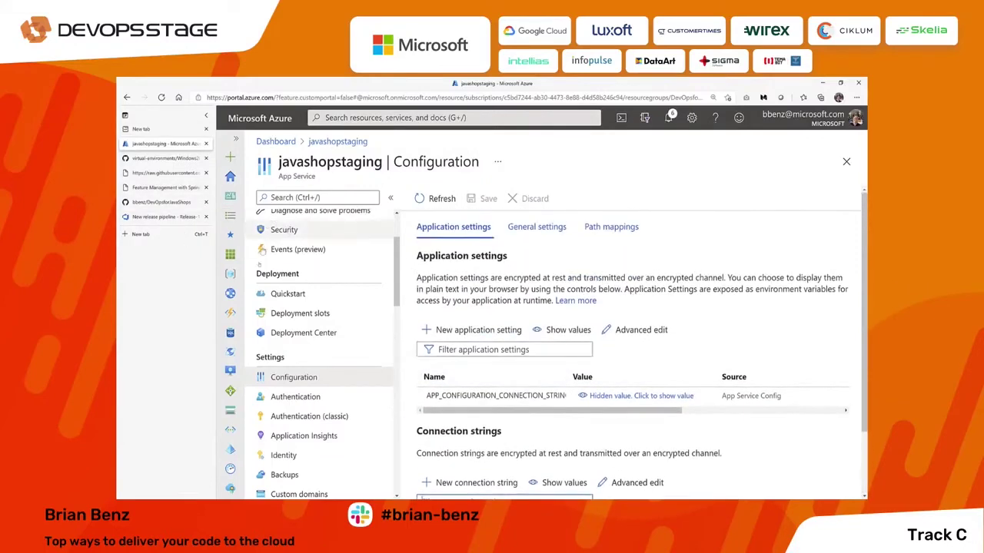
scroll(294, 323, up, 2)
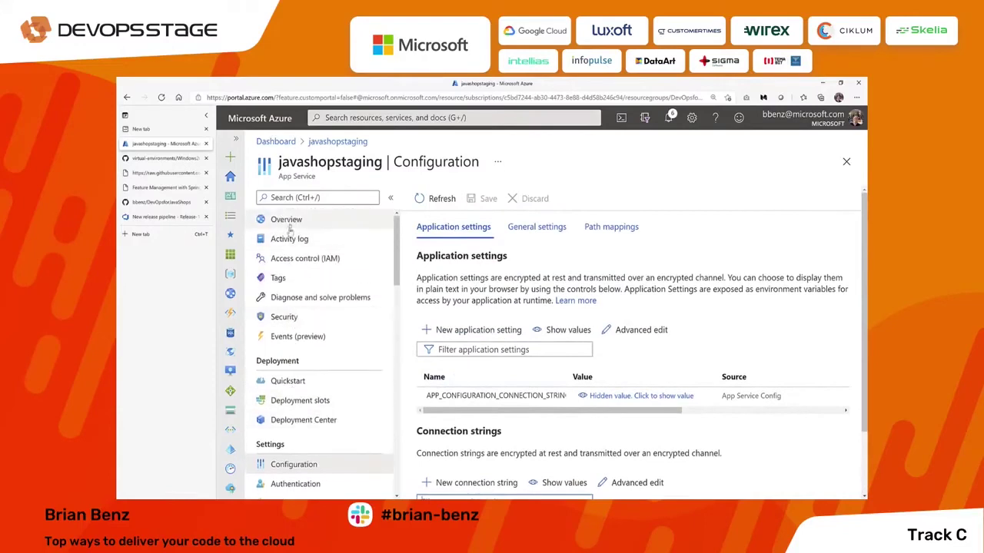
Switch back to Release-1 in Azure DevOps and review the Staging stage's deployment summary
click(152, 217)
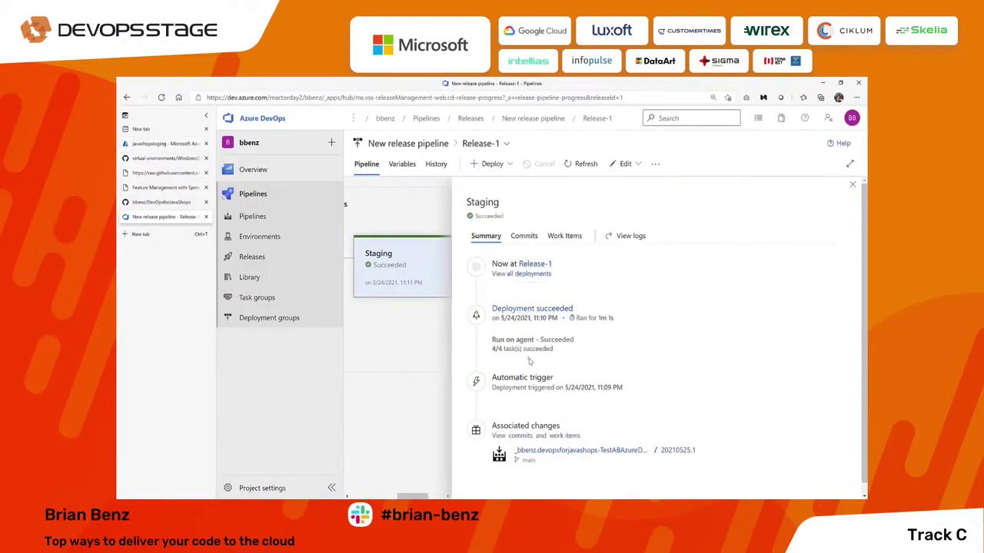
scroll(523, 343, down, 1)
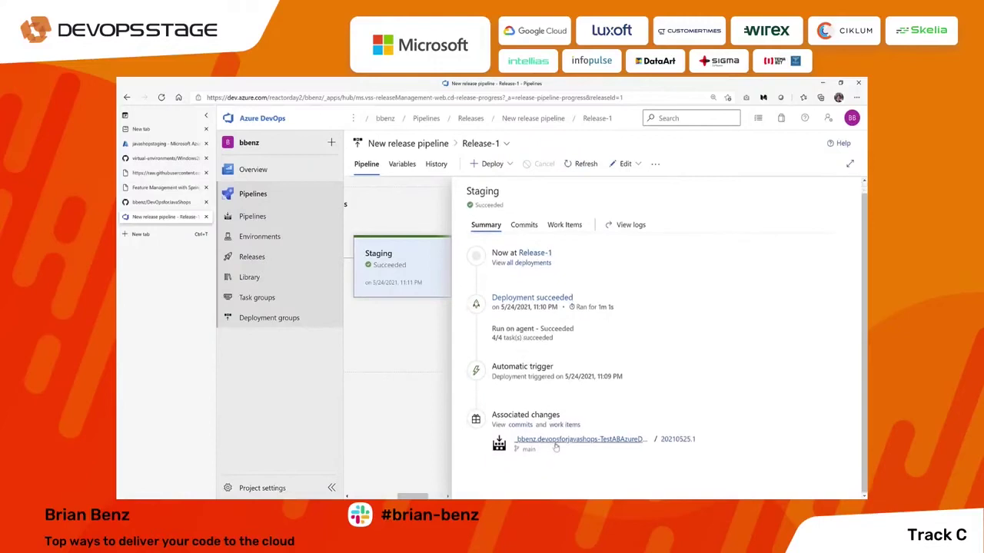
scroll(765, 336, up, 1)
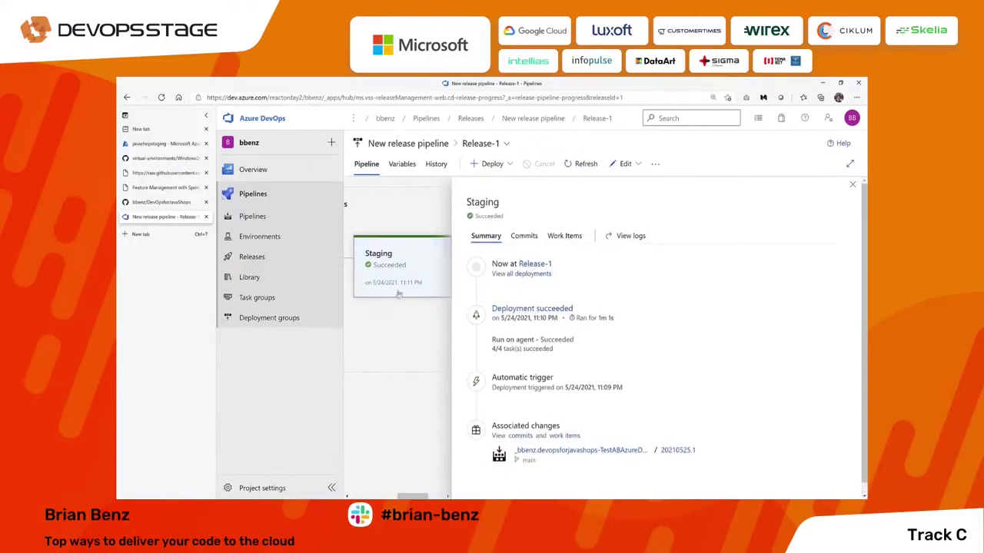
mouse_move(401, 352)
Close the Staging summary and open the stage's log for the Deploy War to Azure App Service task
click(852, 185)
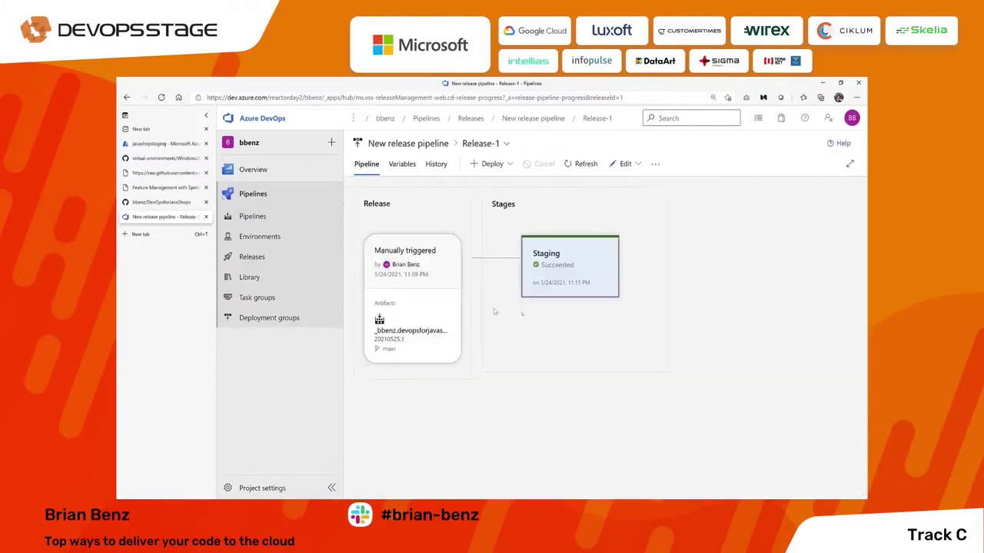
click(601, 310)
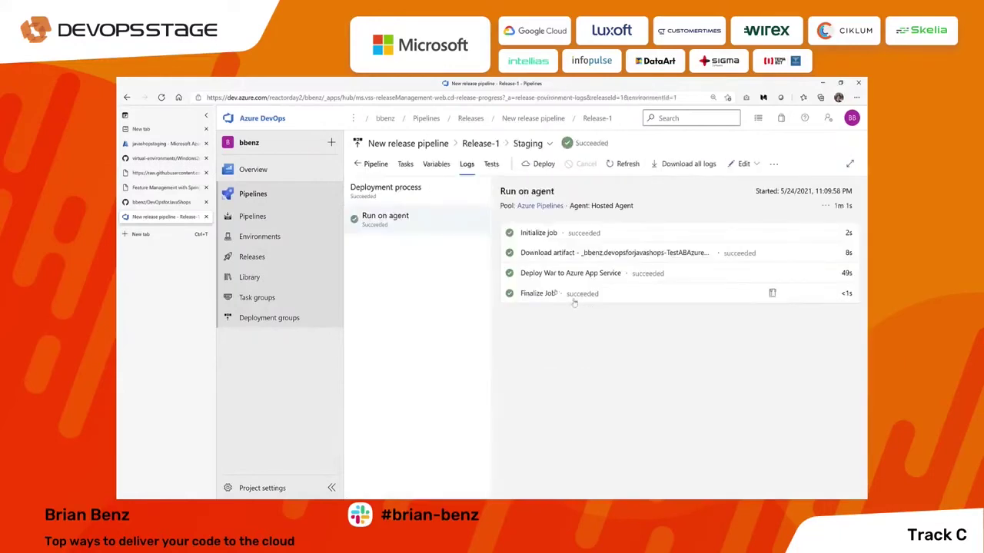
click(552, 278)
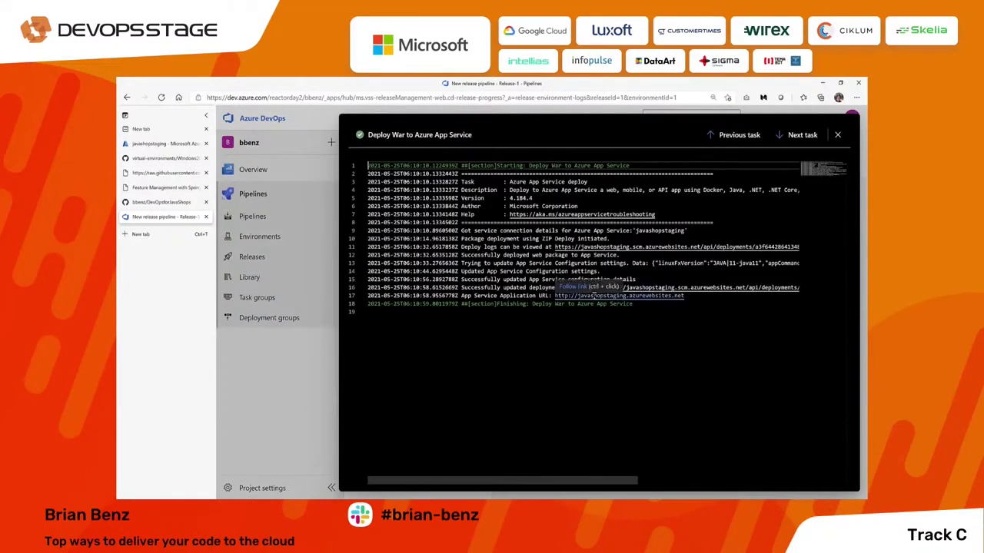
Open the application URL from the deployment log and go to the staging site's /welcome page
ctrl+click(594, 297)
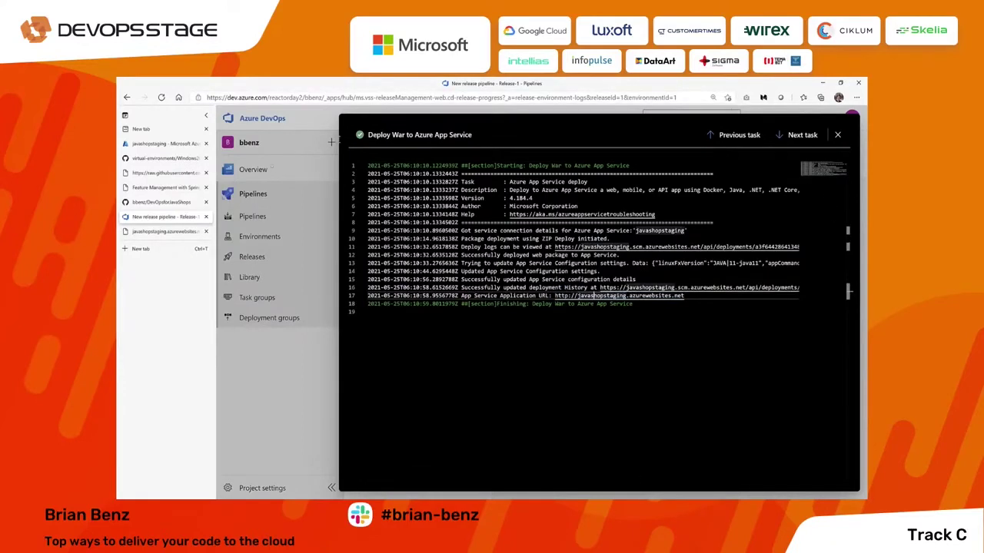
click(140, 234)
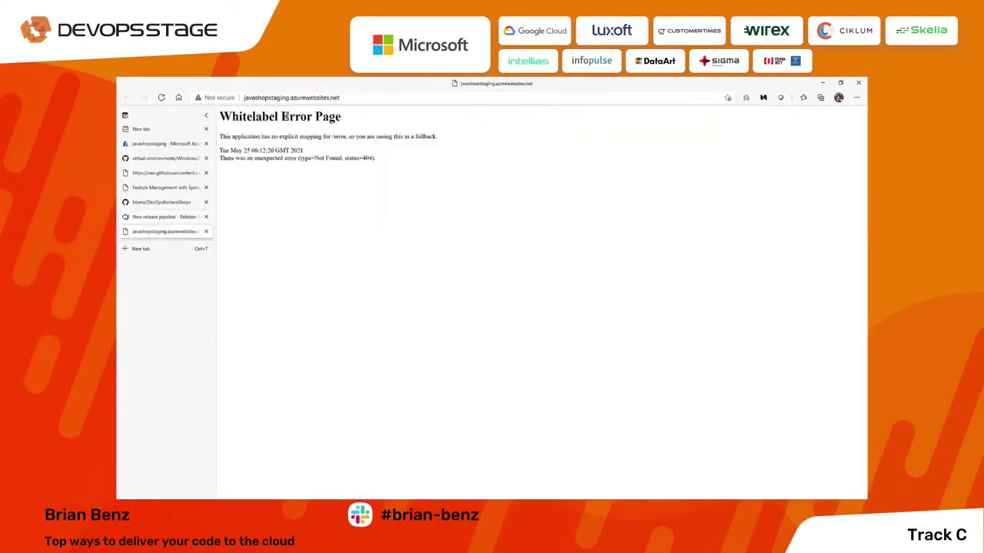
click(348, 97)
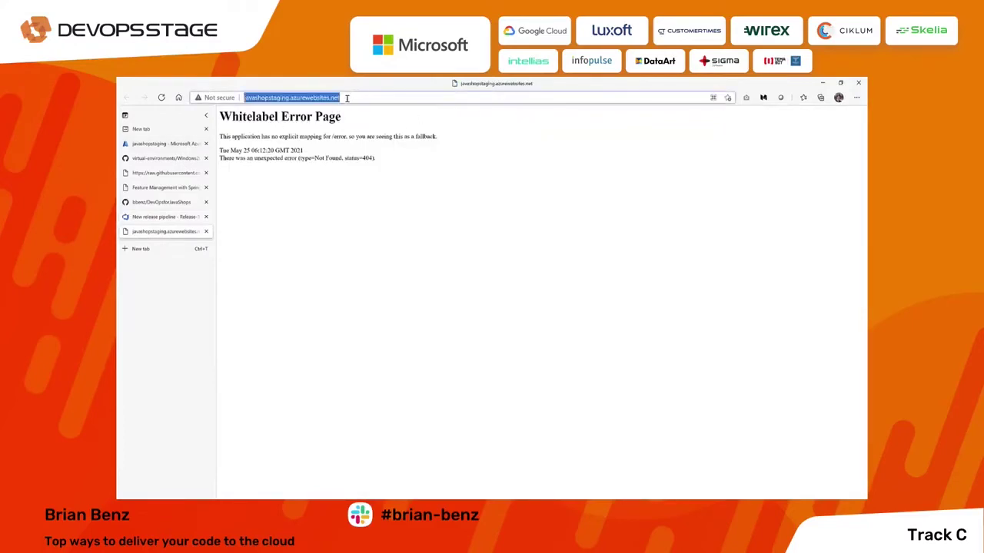
click(349, 97)
text(/welcome)
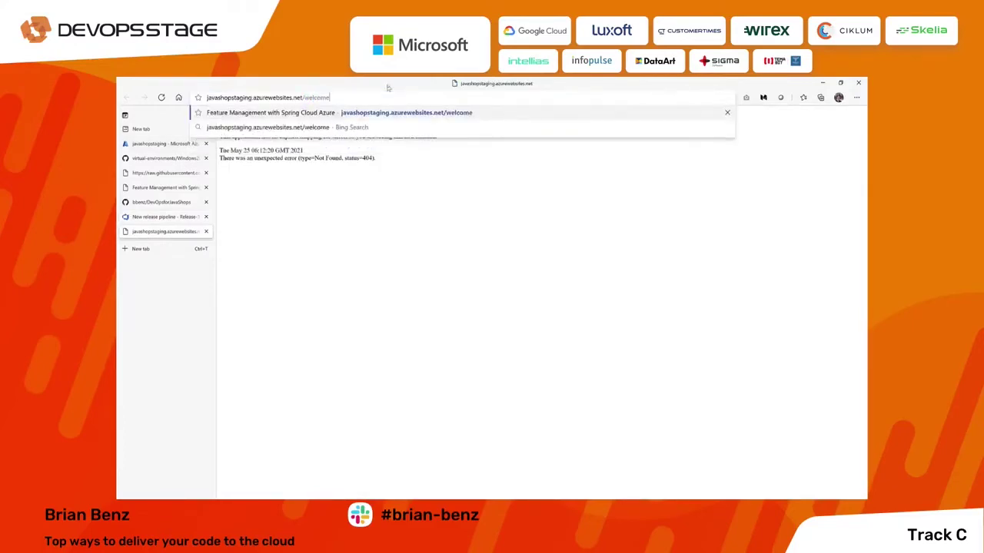
key(Return)
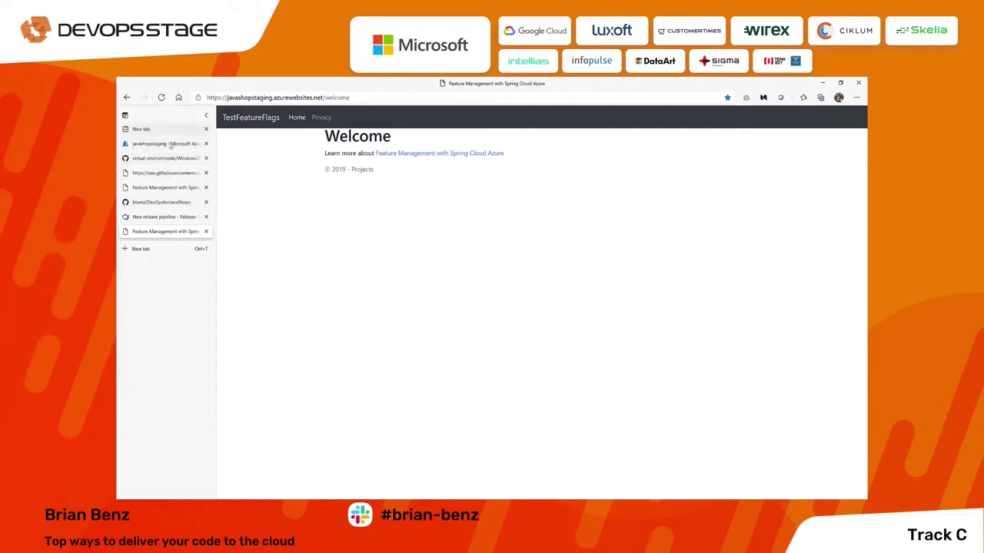
Return to Azure DevOps, close the task log, and open the new release pipeline for editing from the releases list
click(158, 218)
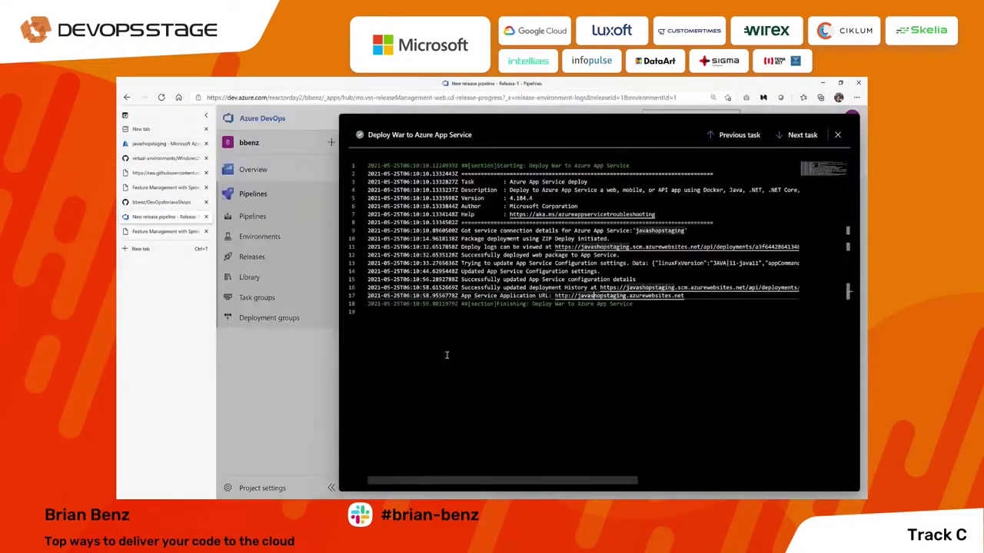
click(836, 134)
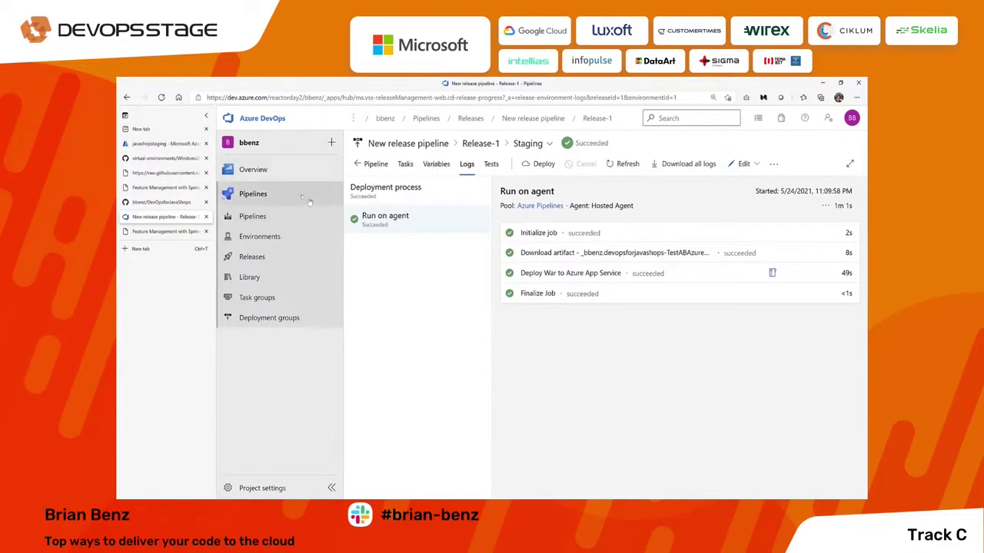
click(261, 257)
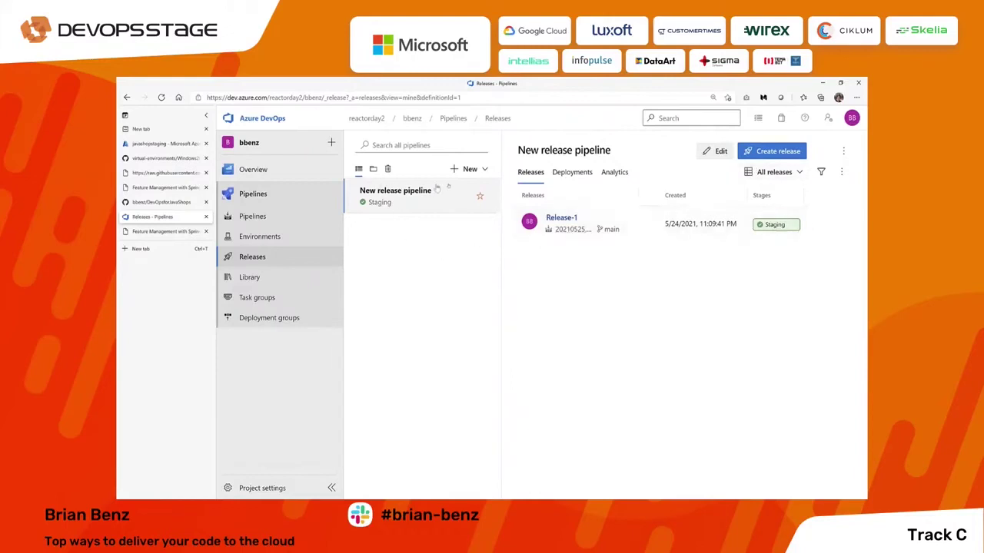
click(476, 170)
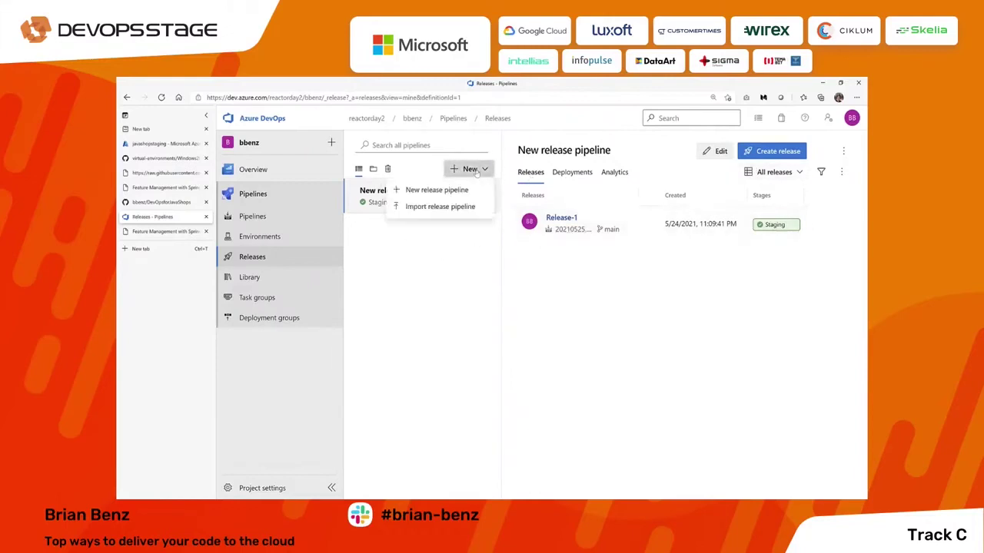
click(607, 269)
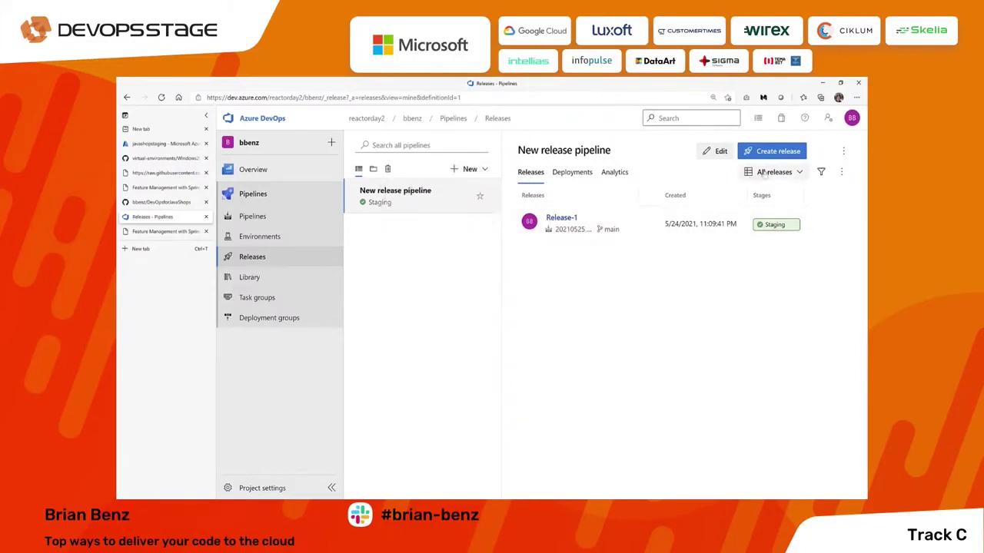
click(715, 152)
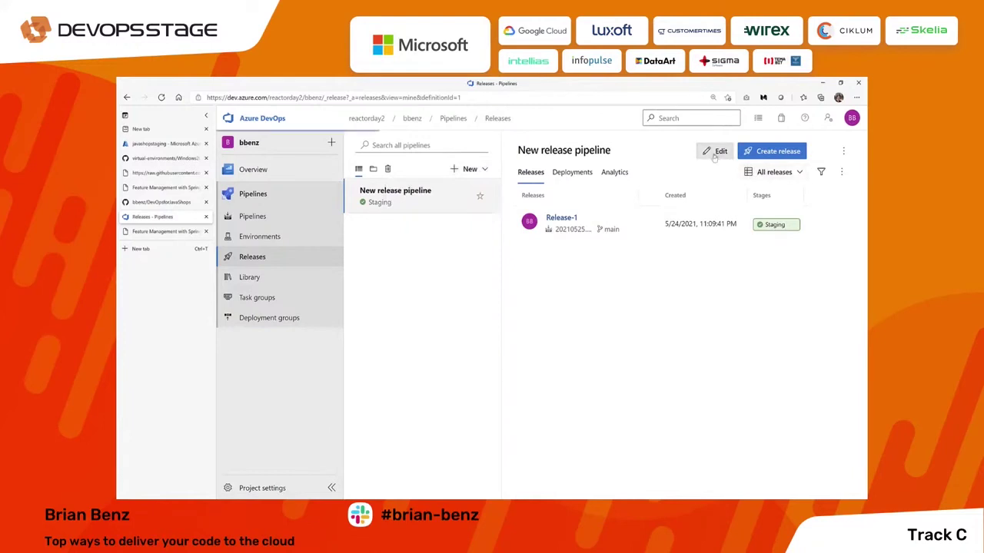
Clone the Staging stage, name the copy Production, and close its properties
mouse_move(567, 297)
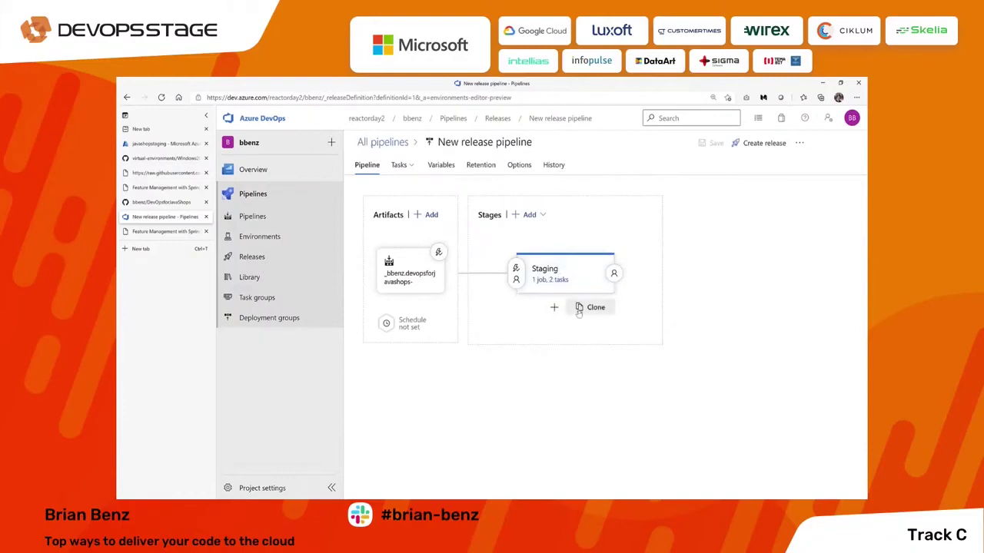
click(592, 307)
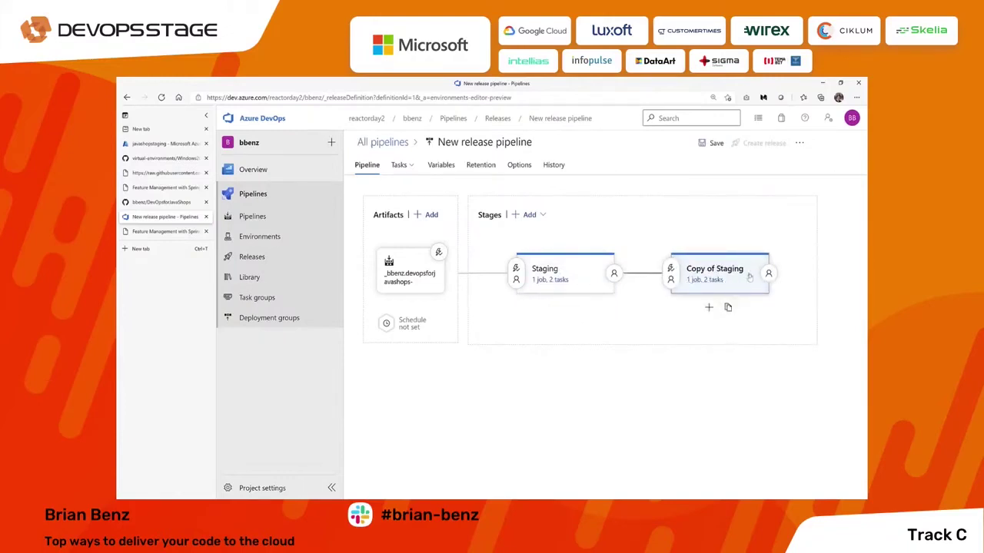
click(718, 270)
click(713, 277)
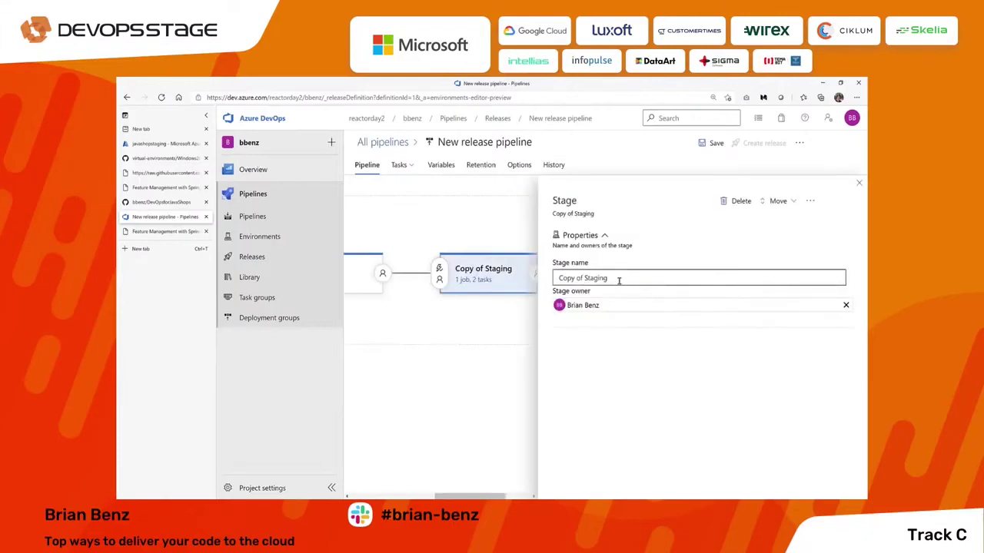
drag(612, 279, 536, 281)
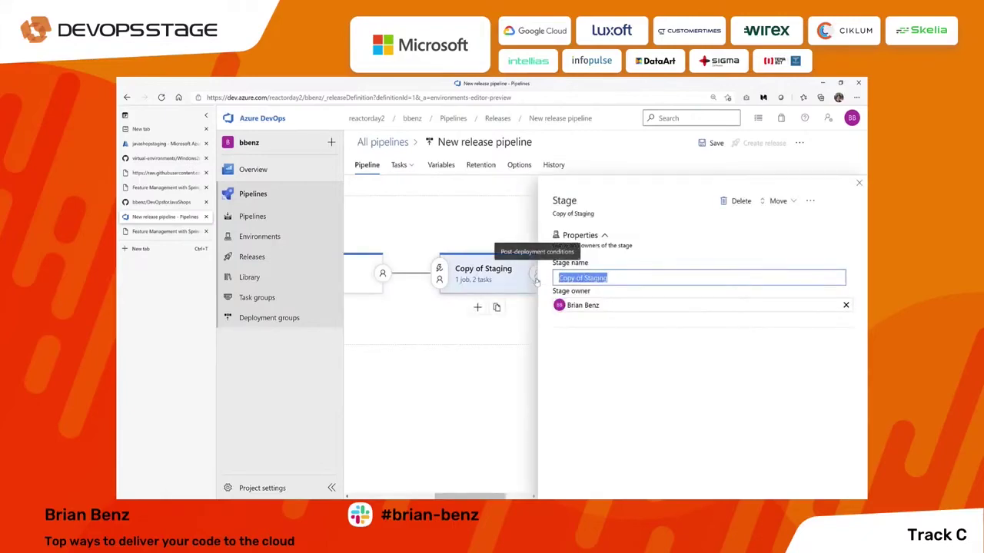
text(Production)
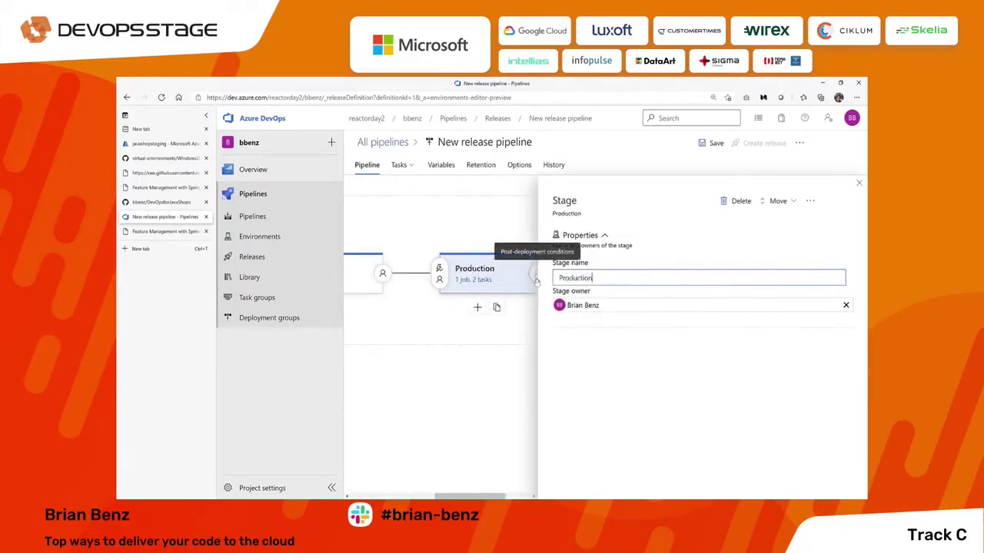
click(702, 370)
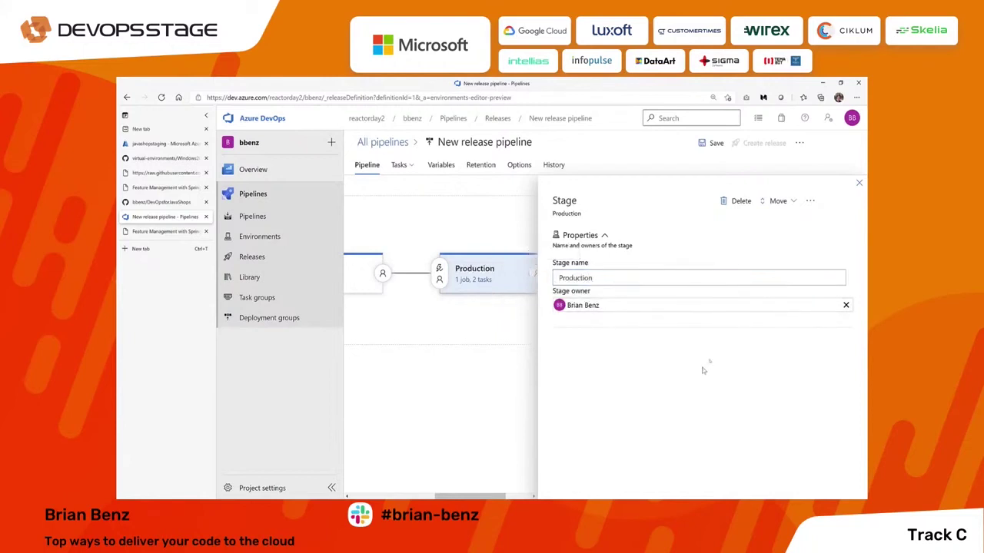
click(858, 183)
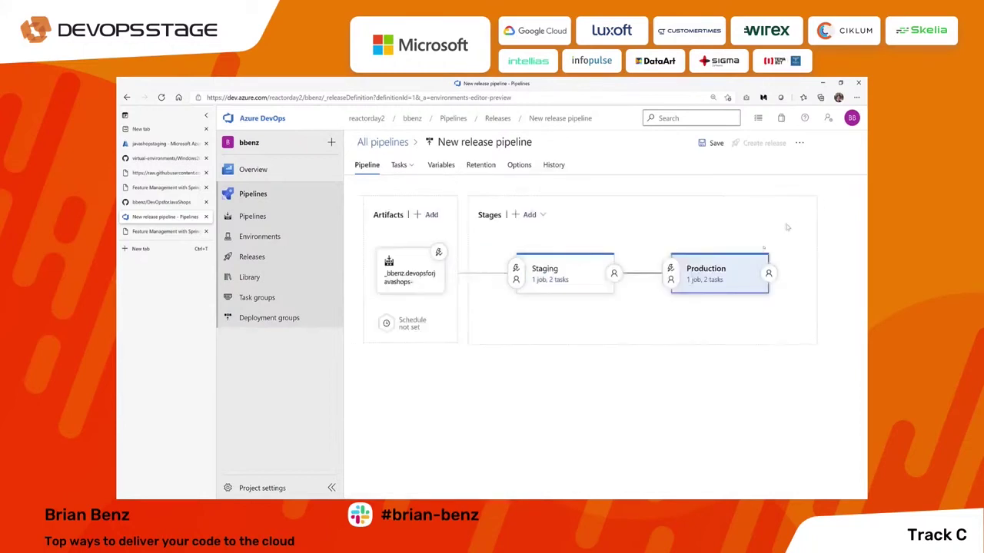
Set the Production stage's app service name to javashopproduction and save the release pipeline without a comment
click(704, 280)
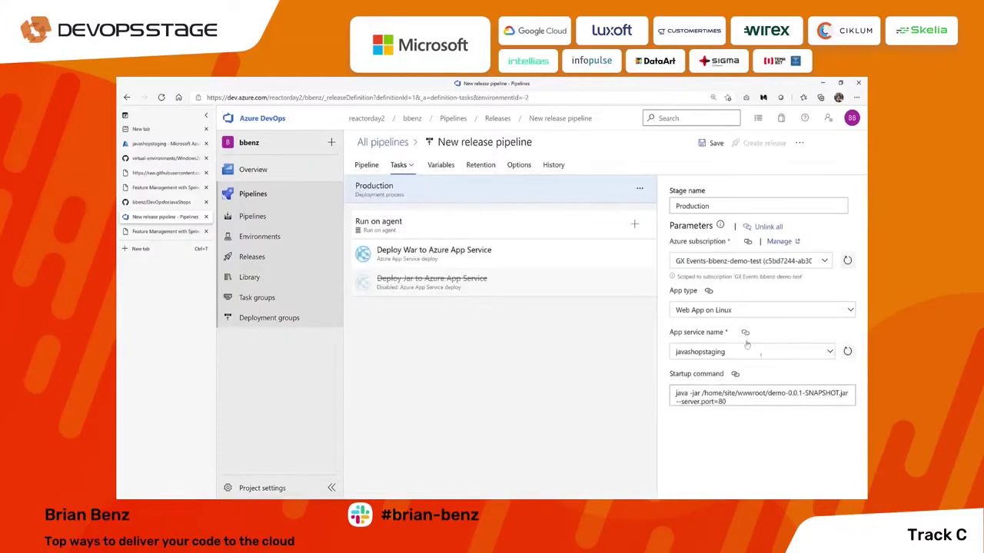
click(829, 352)
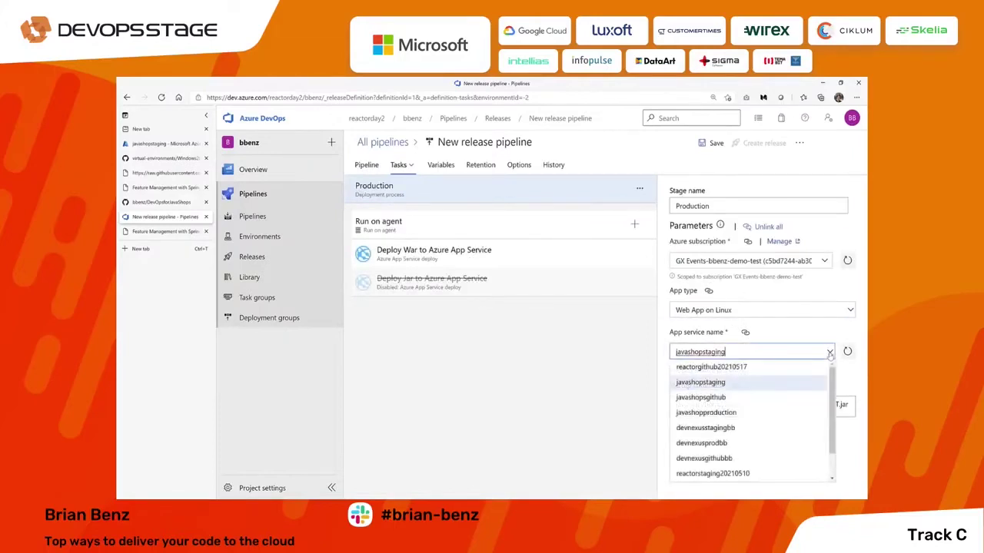
click(731, 413)
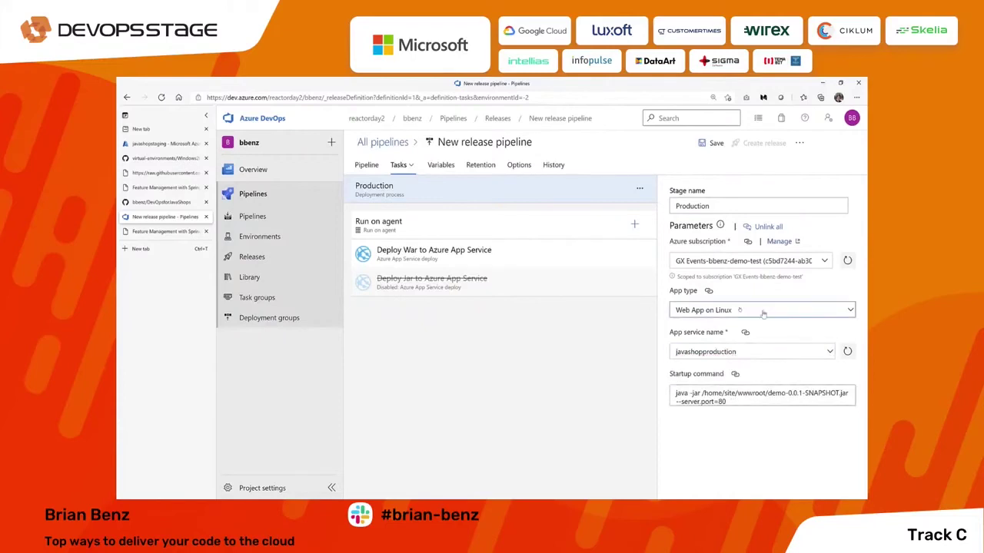
click(712, 142)
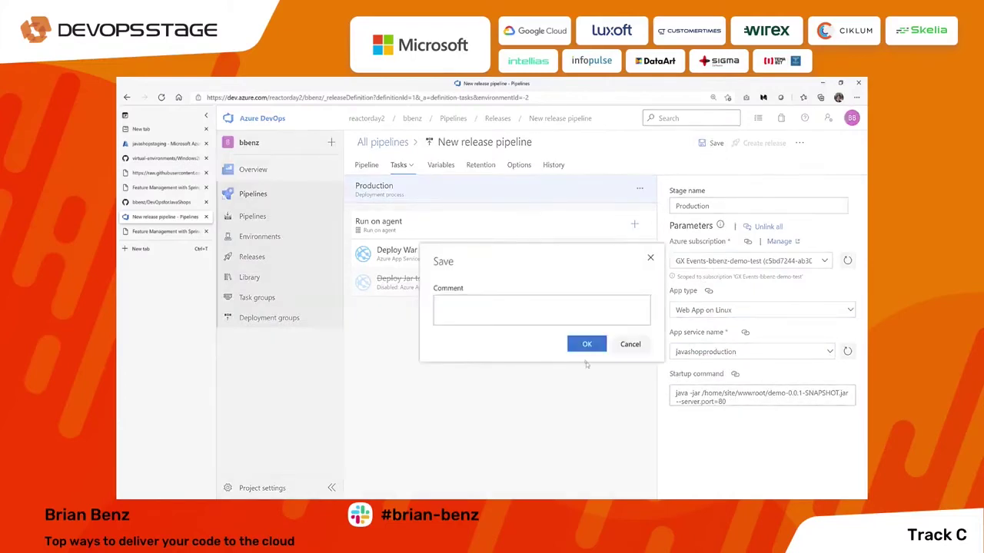
click(585, 343)
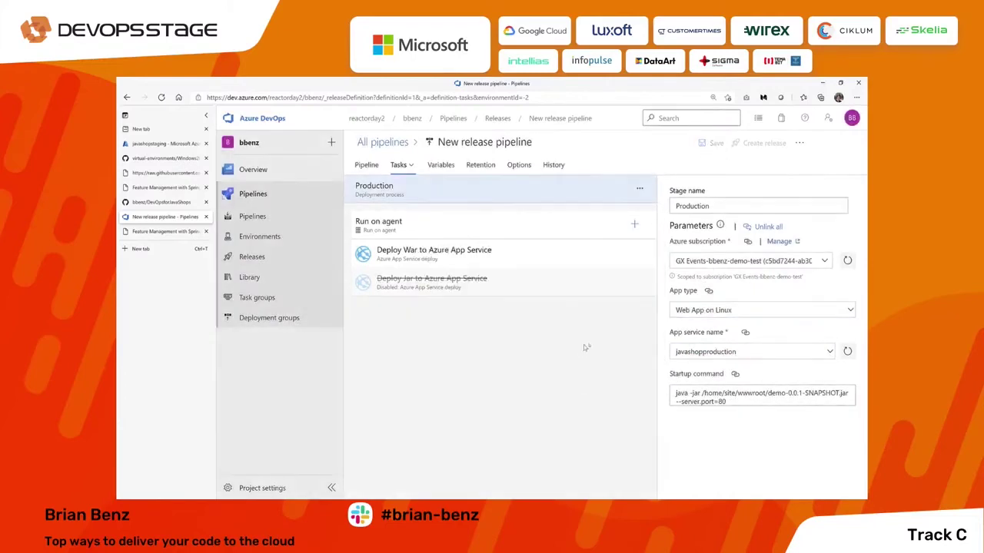
Enable post-deployment approvals on the Staging stage, add the presenter's Microsoft account as approver, and close the conditions
click(367, 167)
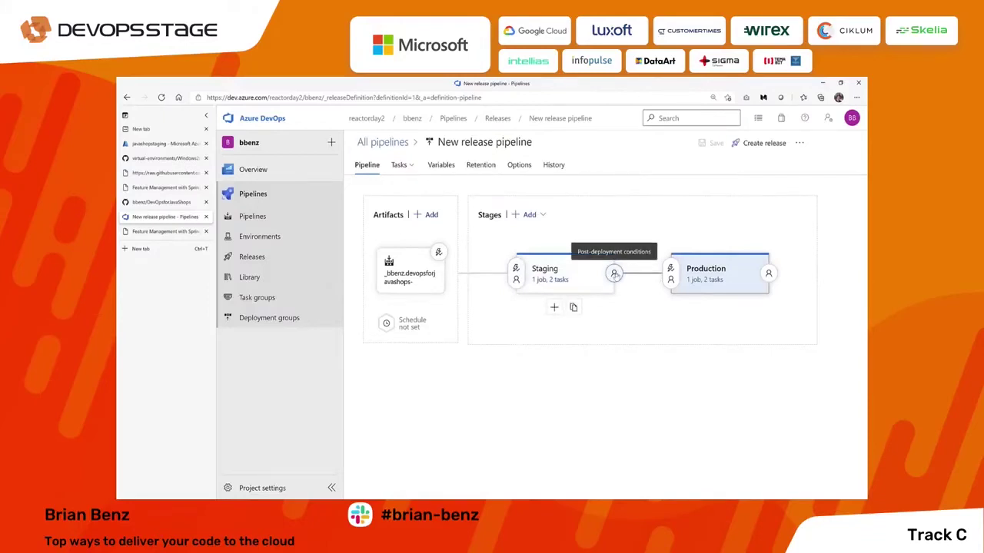
click(614, 274)
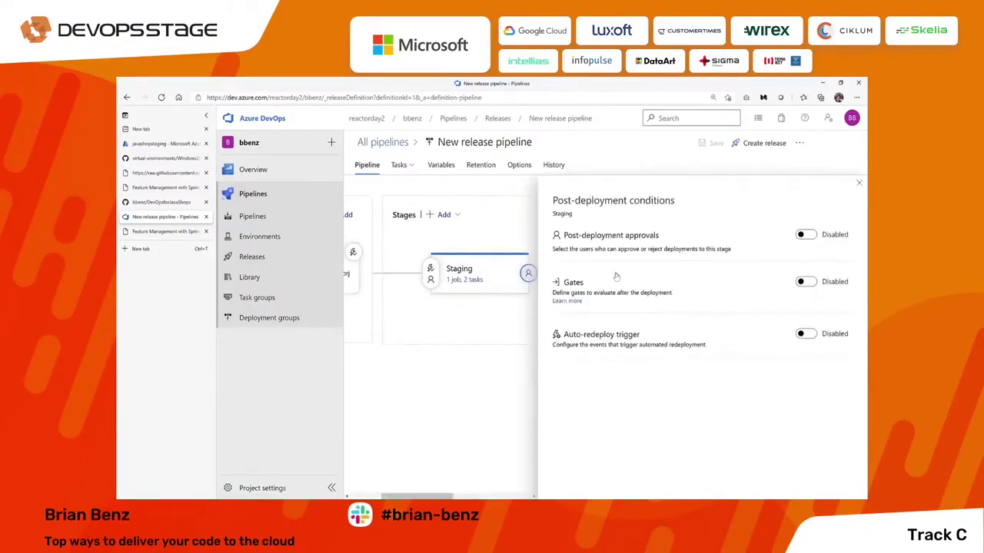
click(805, 235)
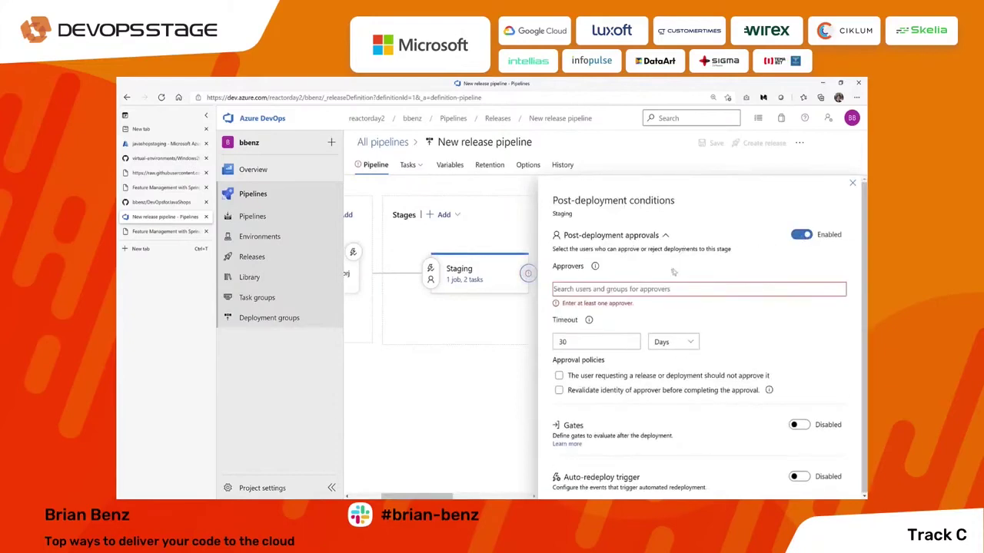
text(Brian Benz)
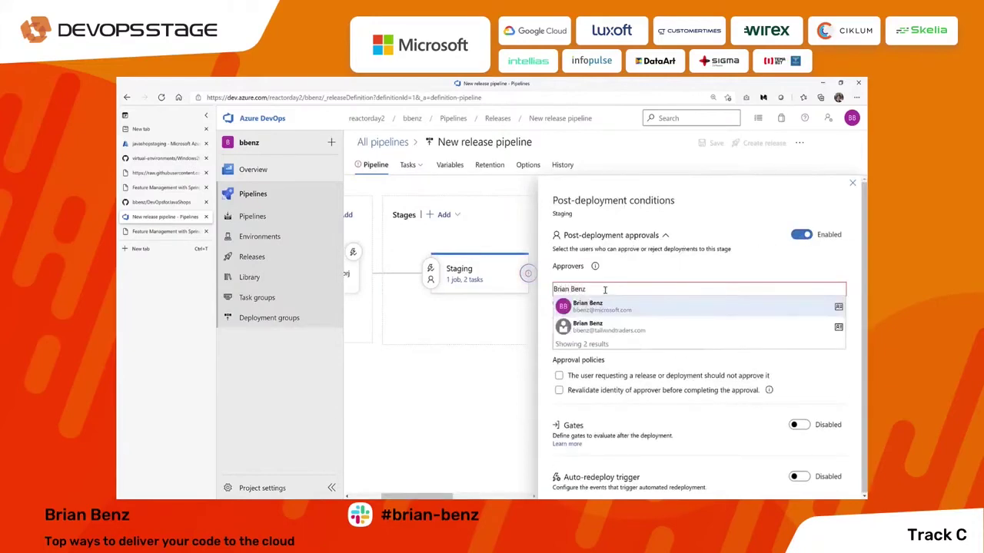
click(597, 315)
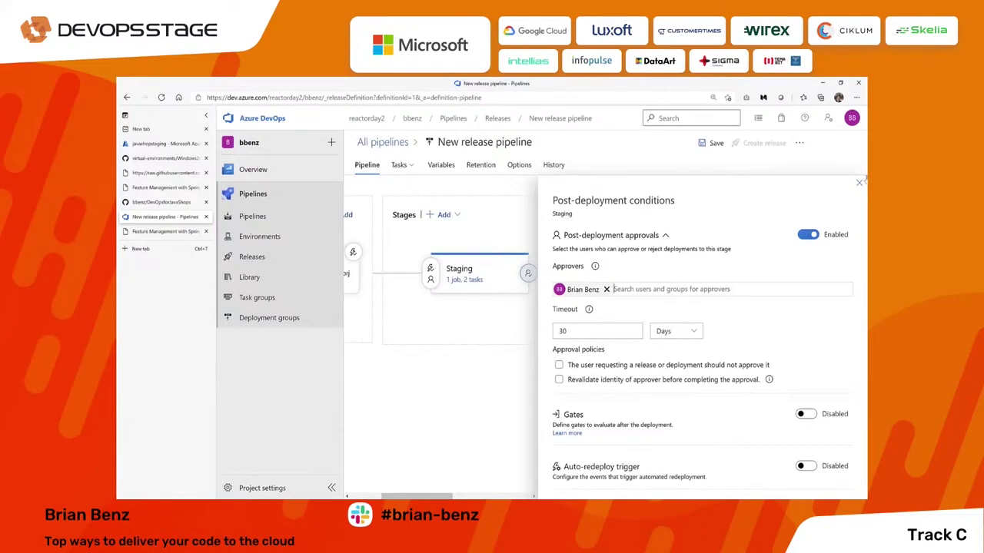
click(858, 186)
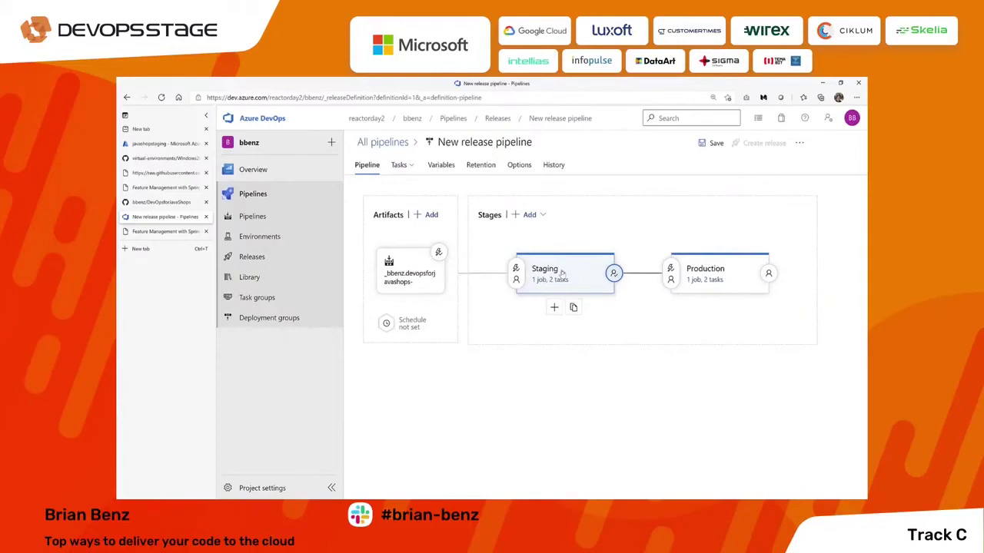
Enable pre-deployment approvals on the Production stage with the presenter's Microsoft account as approver, and save the pipeline
click(671, 270)
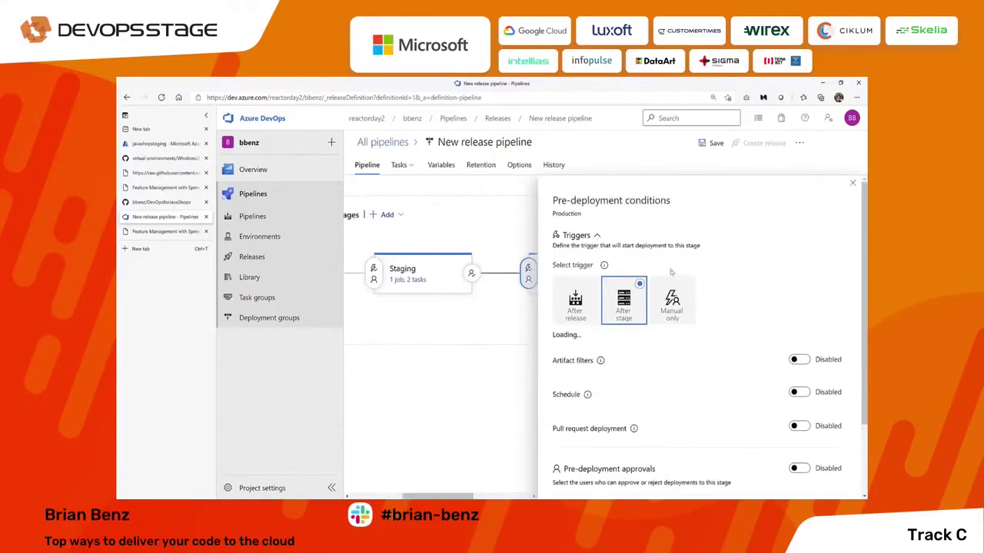
click(593, 236)
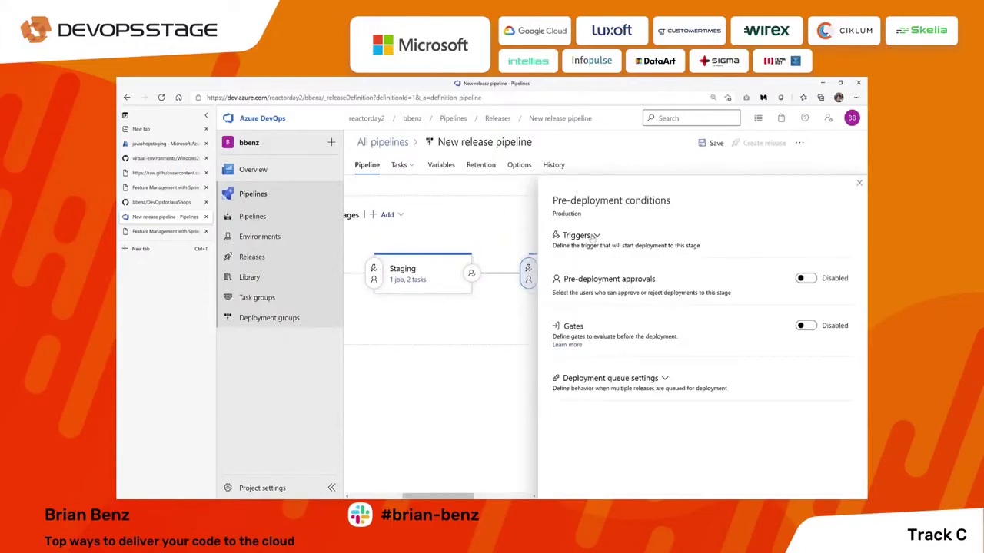
click(816, 281)
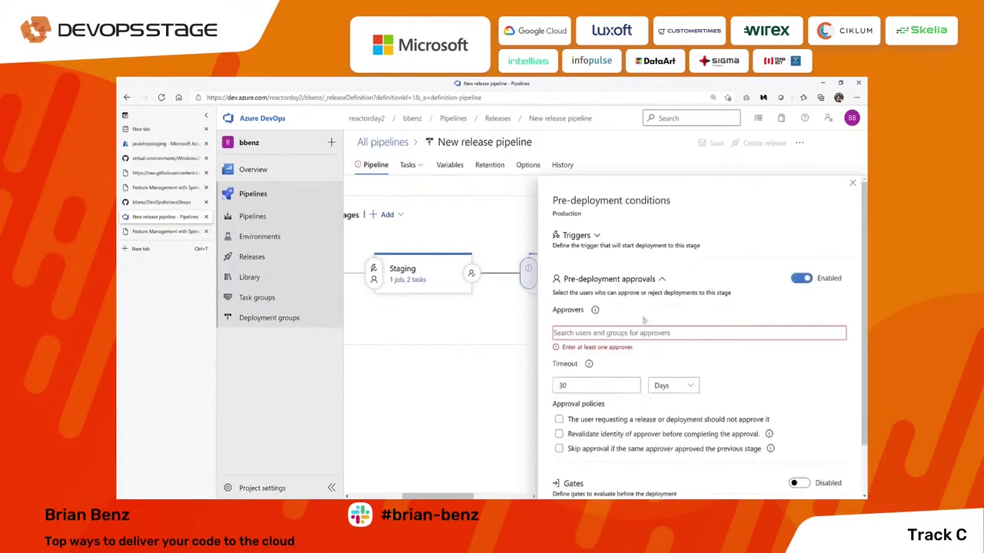
click(579, 334)
text(Brian Benz)
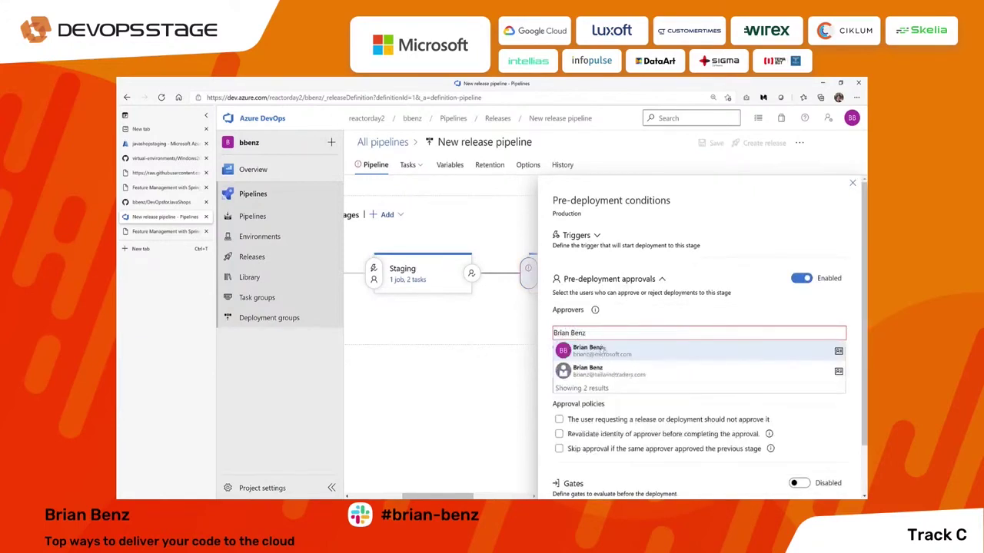
click(604, 350)
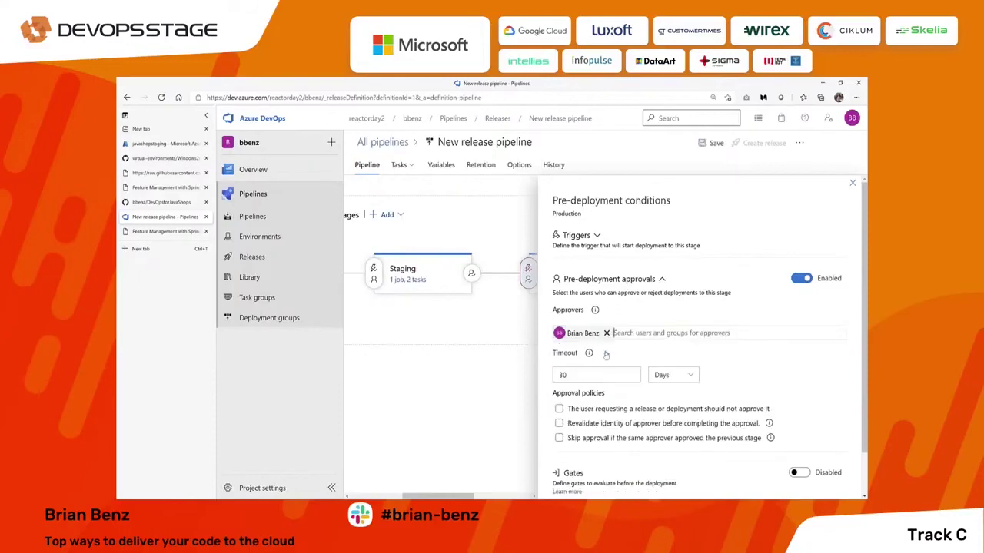
click(852, 183)
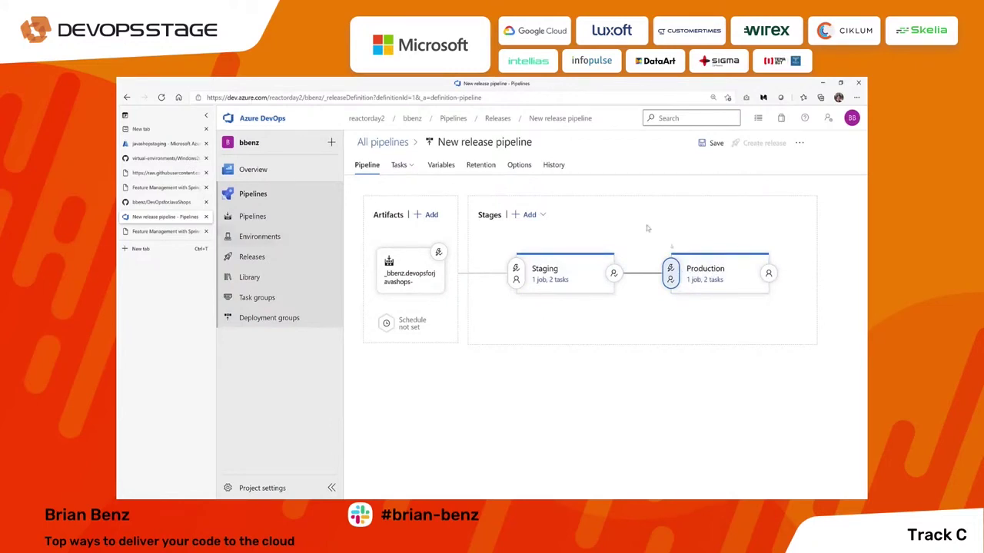
click(710, 142)
click(586, 343)
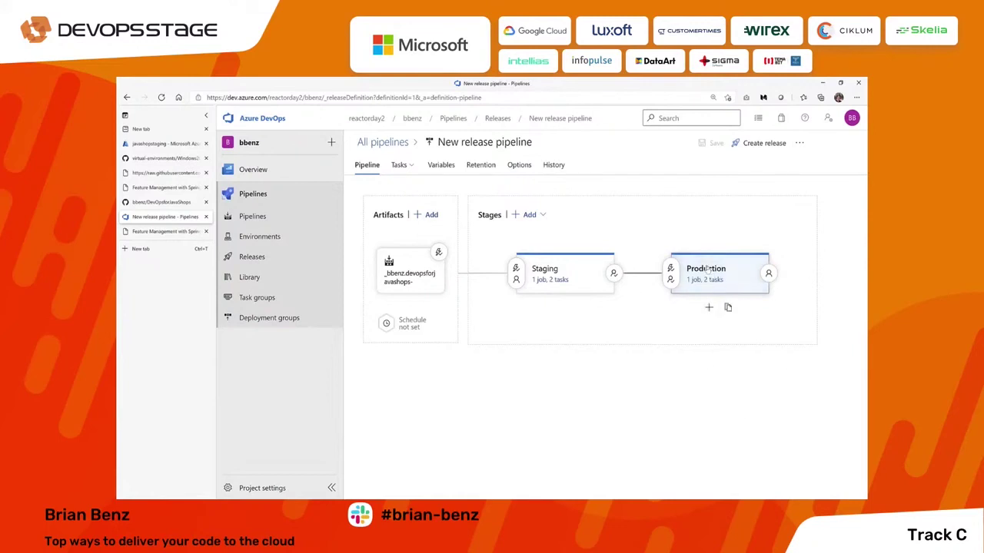
Clone the Production stage, rename the original stage Canary, and close its properties
click(728, 308)
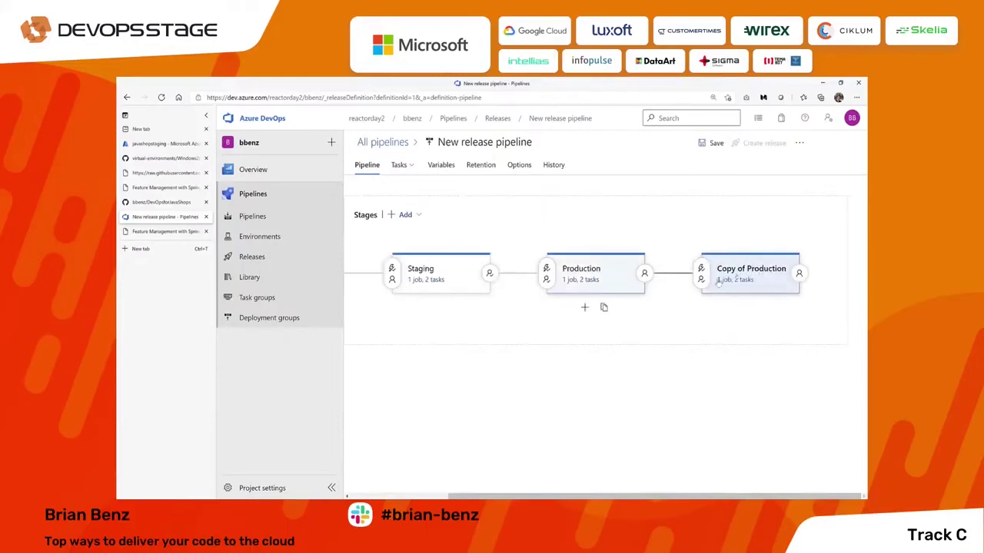
click(585, 273)
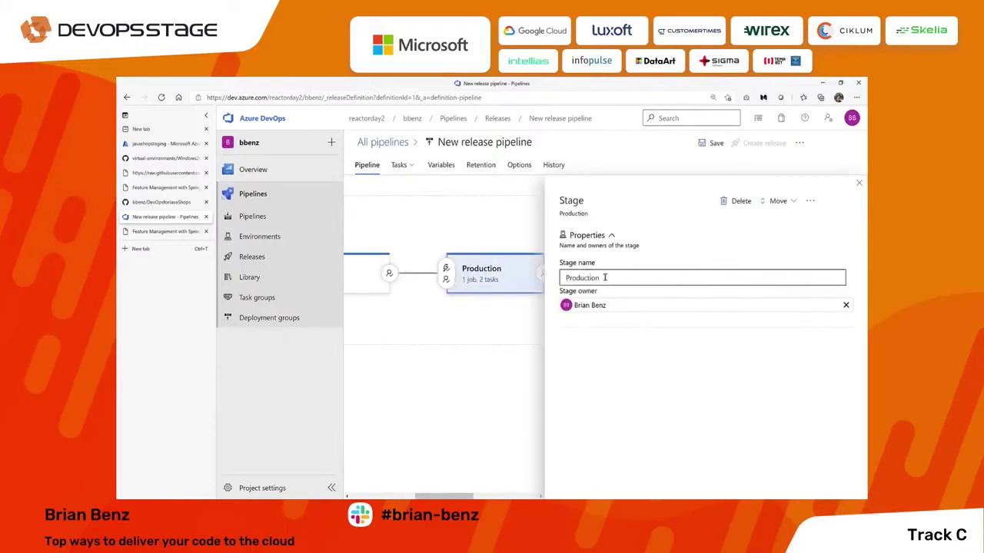
drag(605, 277, 548, 273)
text(Canary)
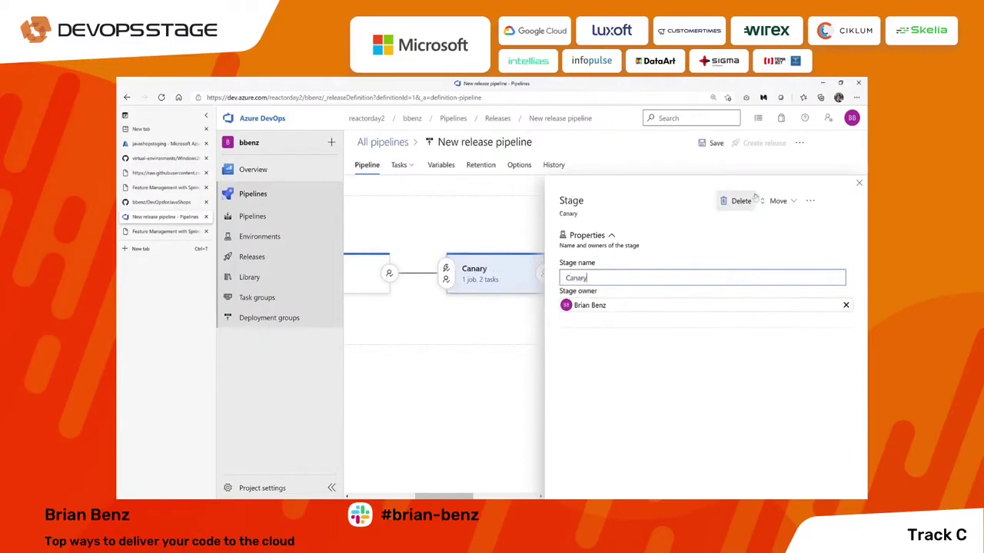
click(860, 185)
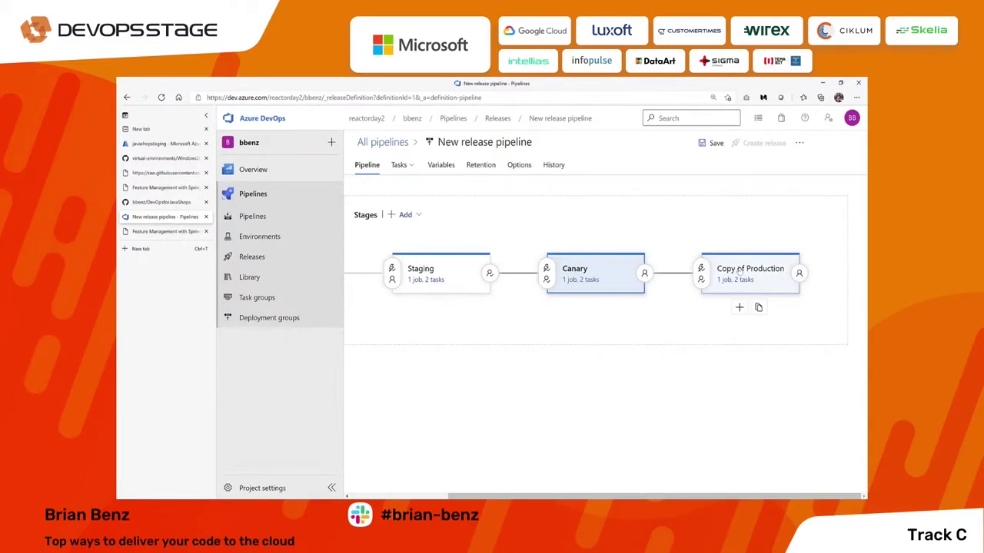
Rename the Copy of Production stage as Production and close its properties
click(739, 270)
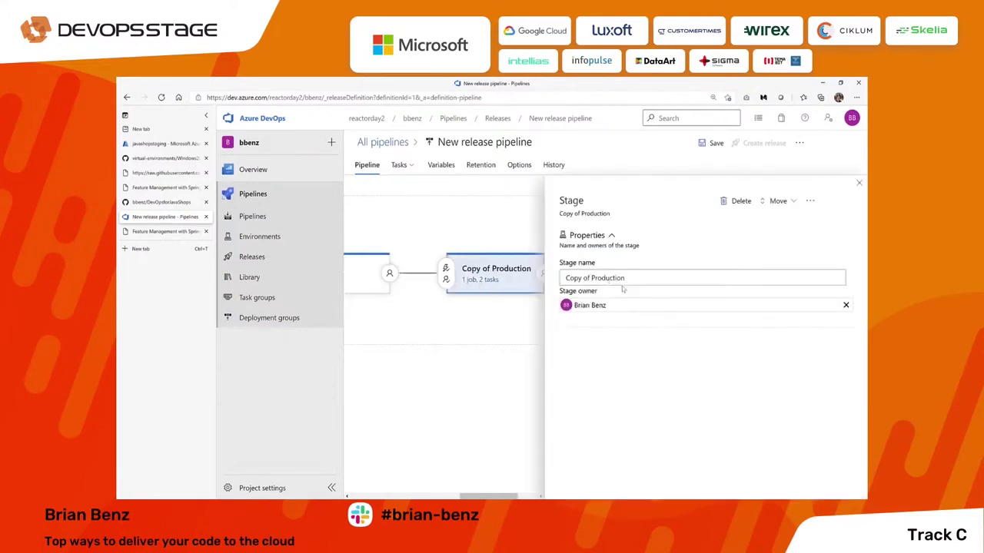
drag(592, 281, 541, 283)
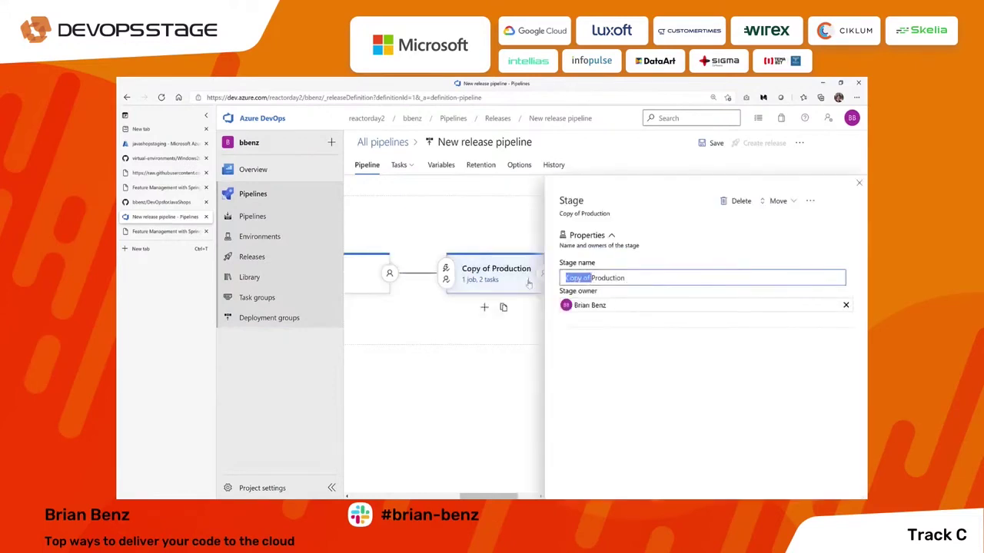
key(BackSpace)
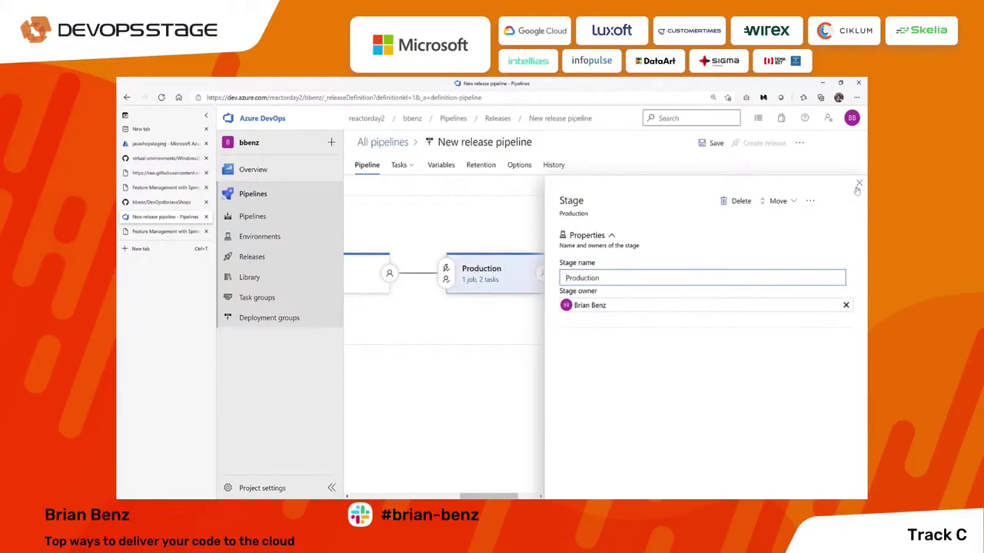
click(857, 184)
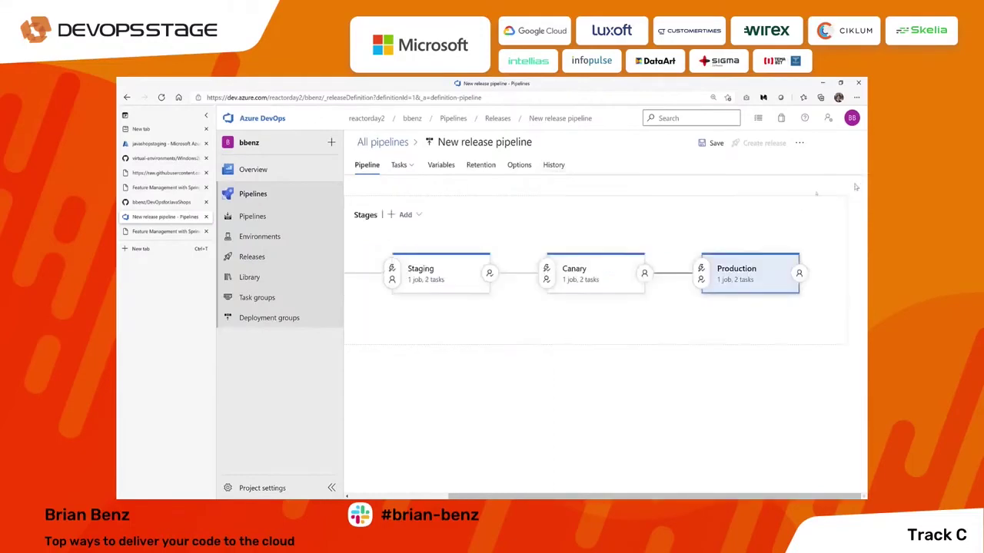
Set the Canary stage's Deploy War task to deploy to the canary slot, save the pipeline, and return to the stage diagram
click(597, 281)
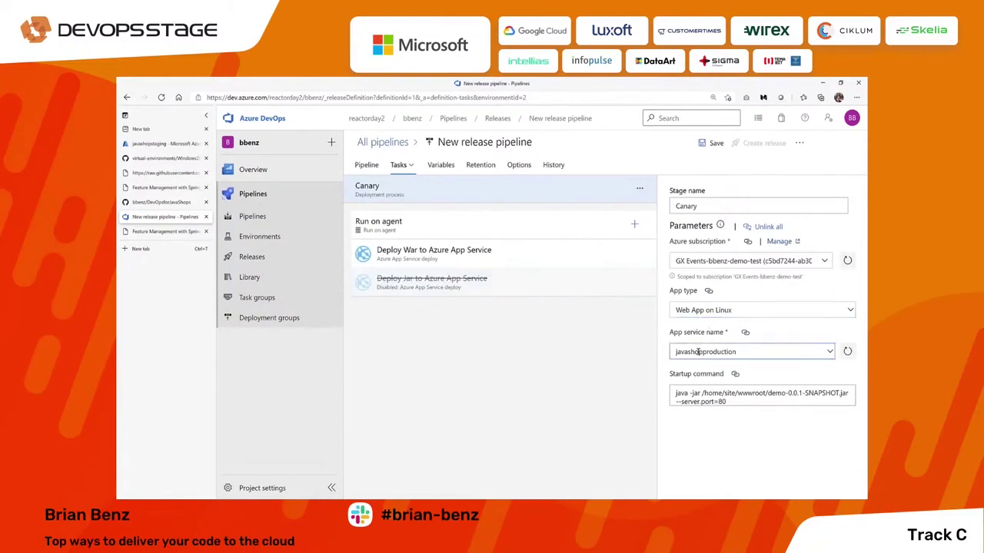
click(424, 261)
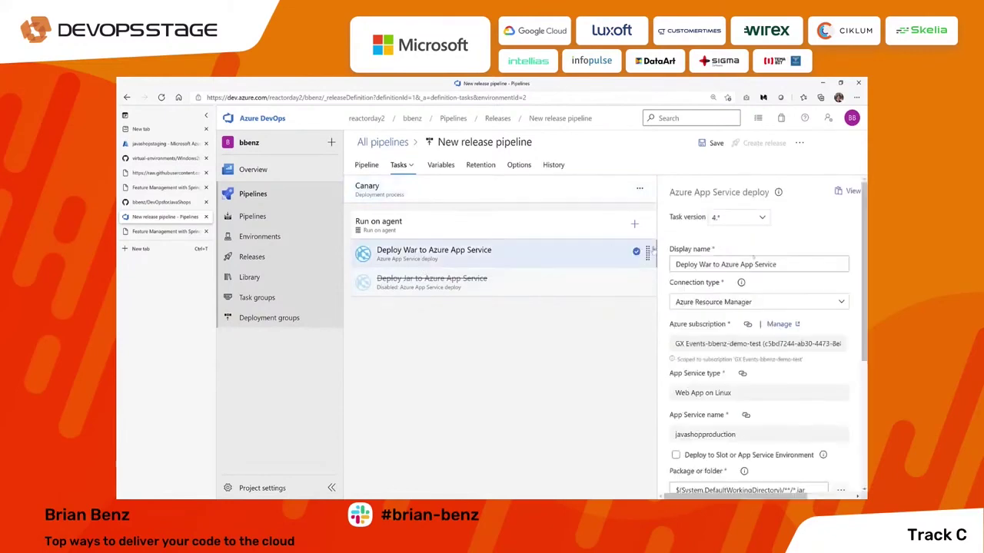
scroll(709, 397, down, 2)
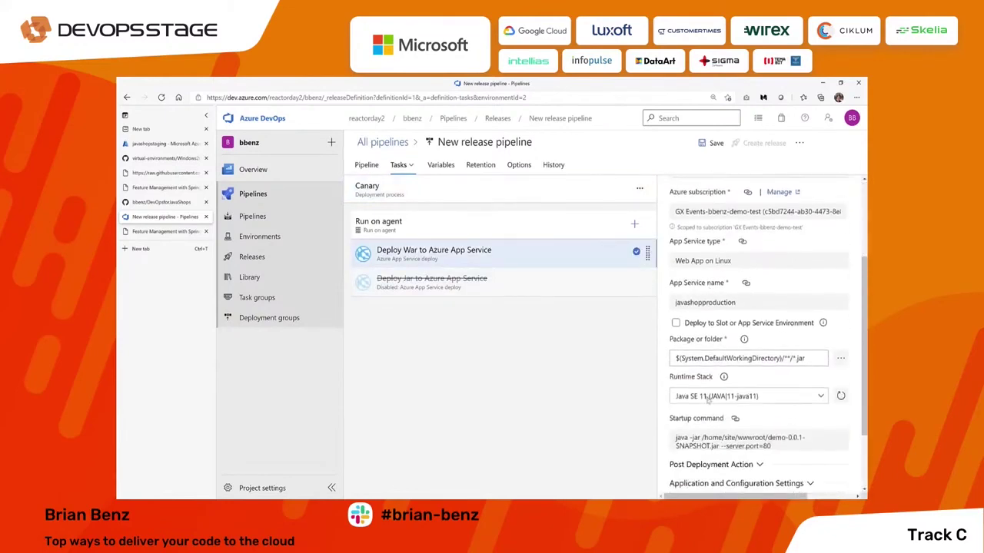
click(685, 316)
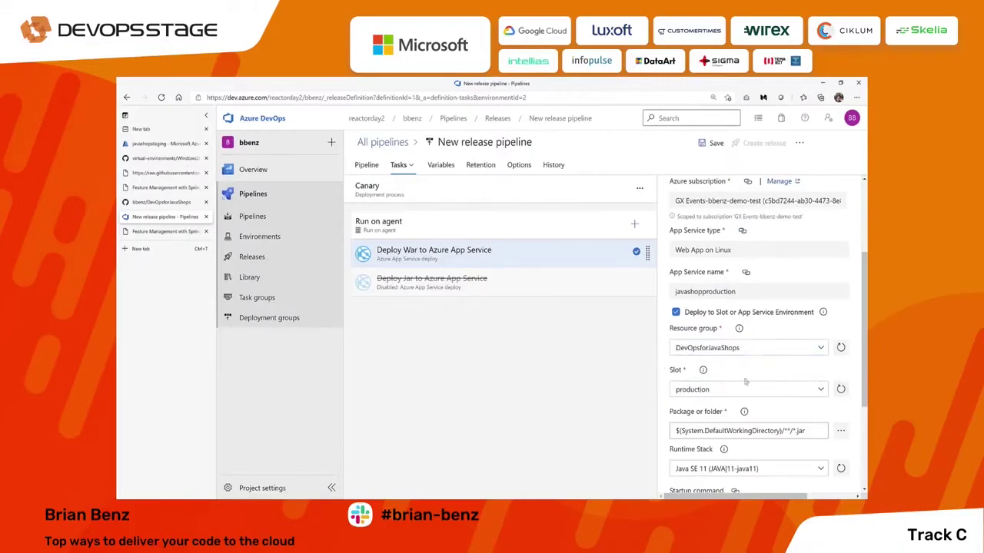
click(820, 389)
click(685, 404)
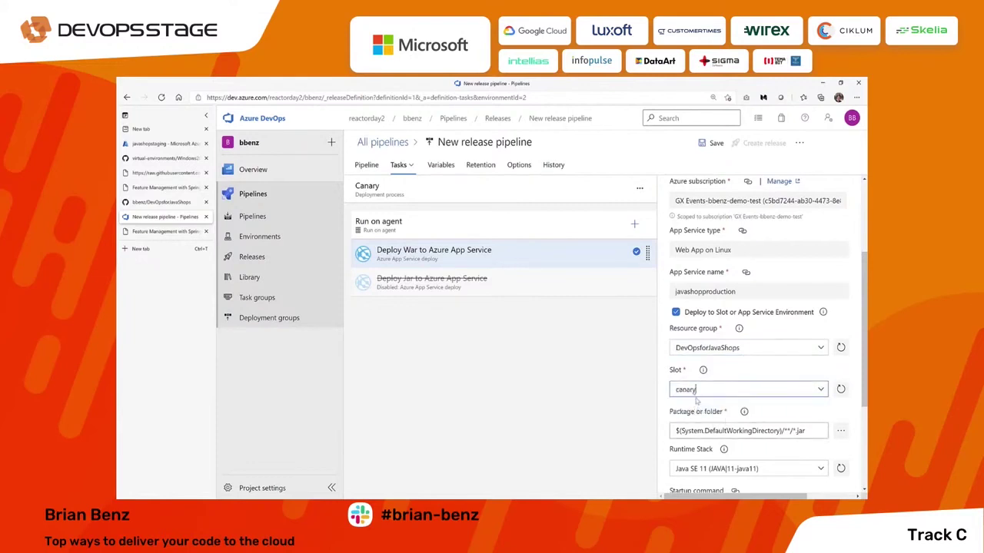
click(711, 143)
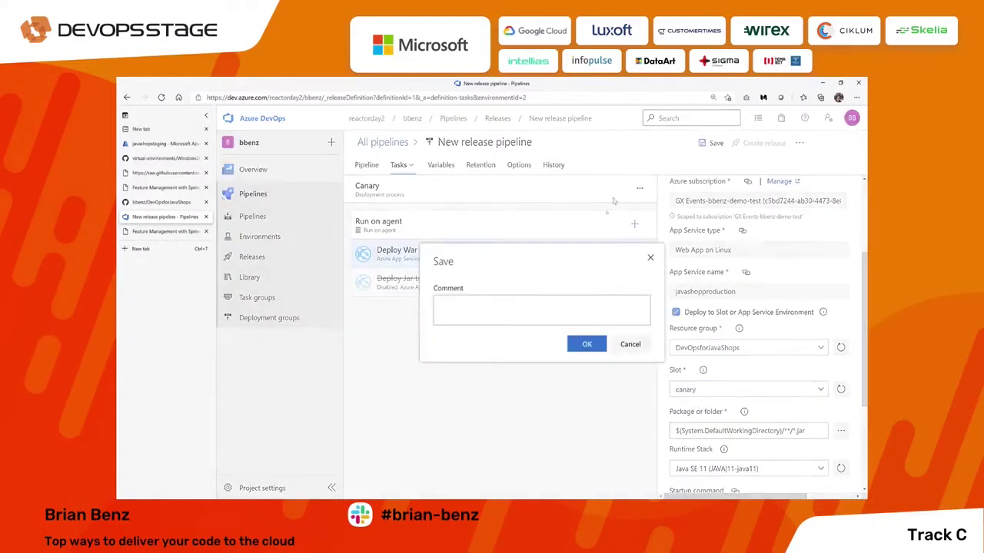
click(582, 346)
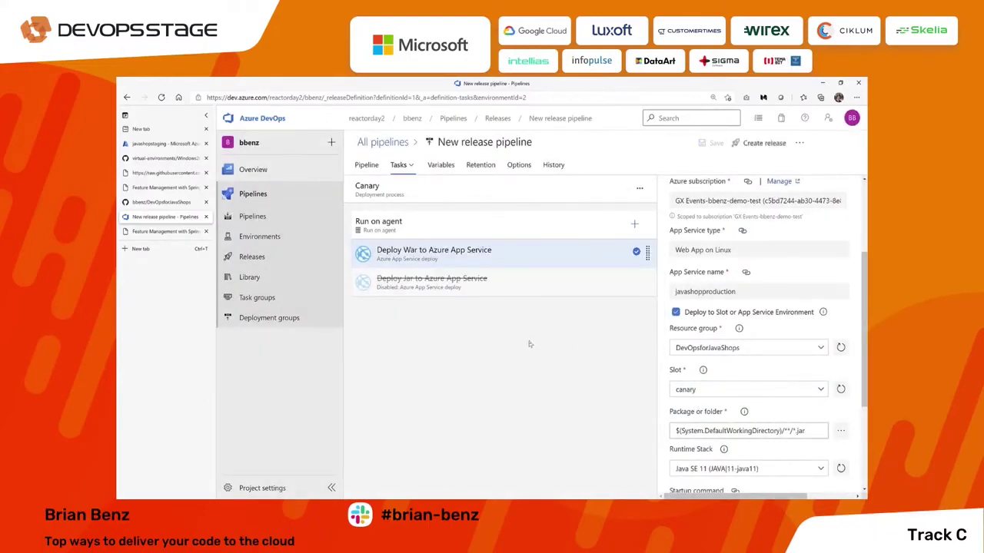
click(367, 165)
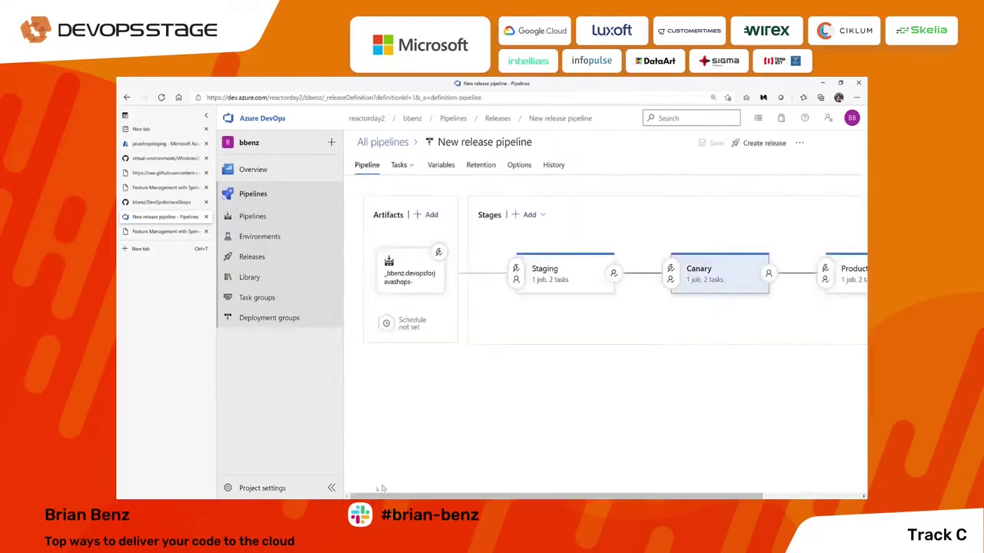
scroll(596, 310, right, 3)
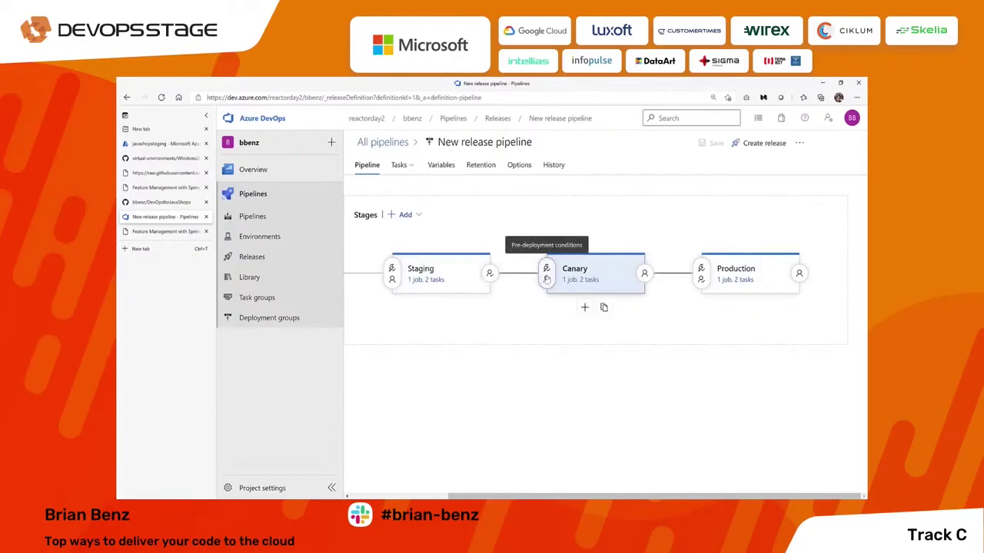
Create a new release from the pipeline with the default stage triggers and open its progress diagram
click(592, 278)
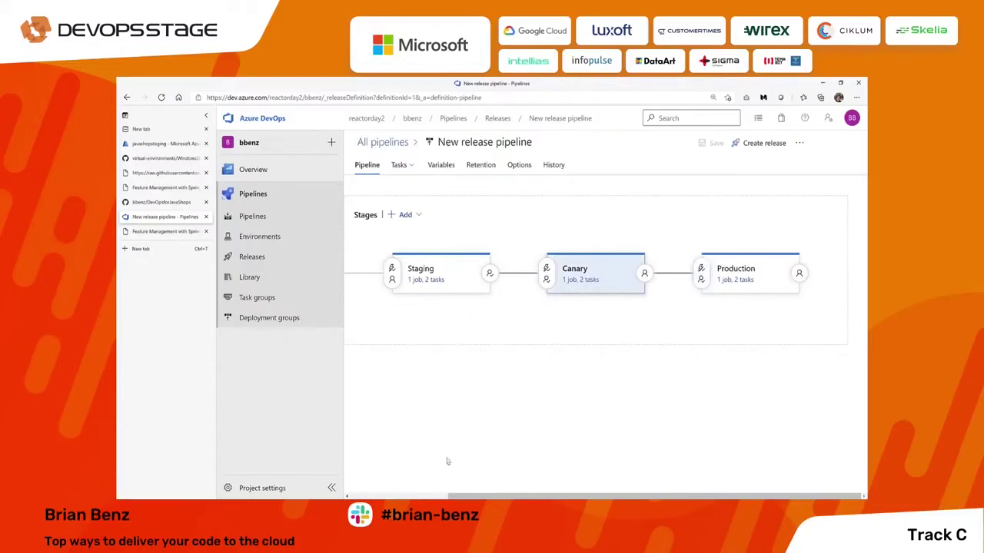
scroll(653, 496, left, 3)
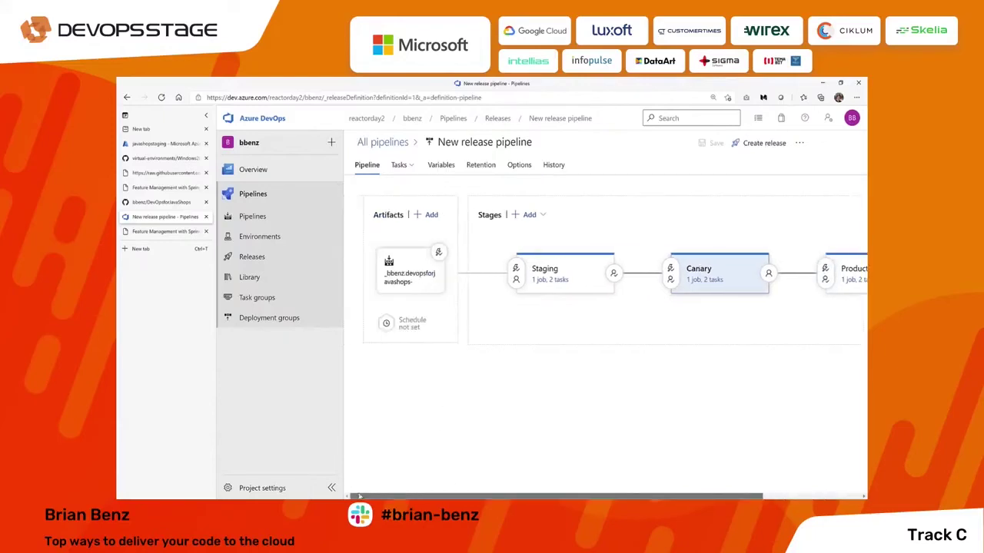
click(779, 142)
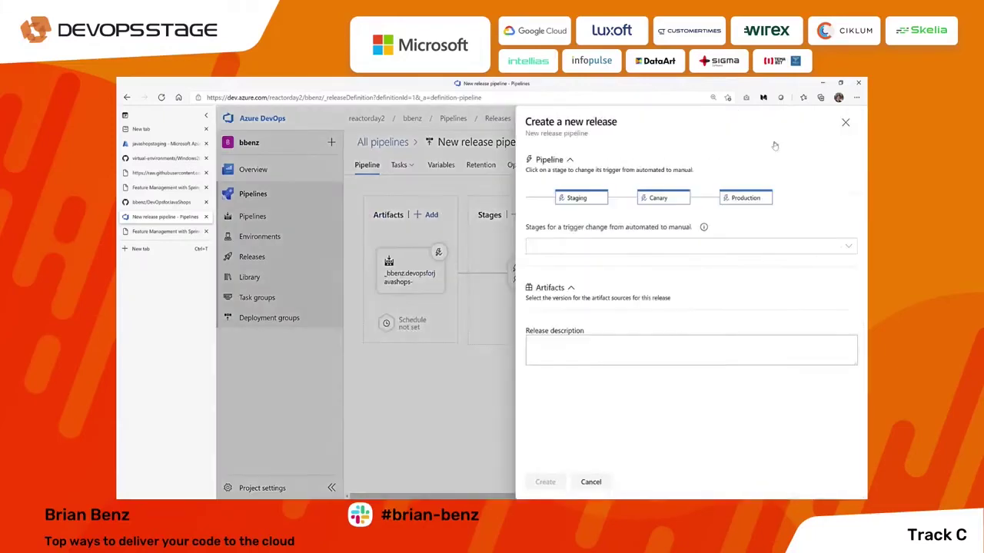
click(545, 481)
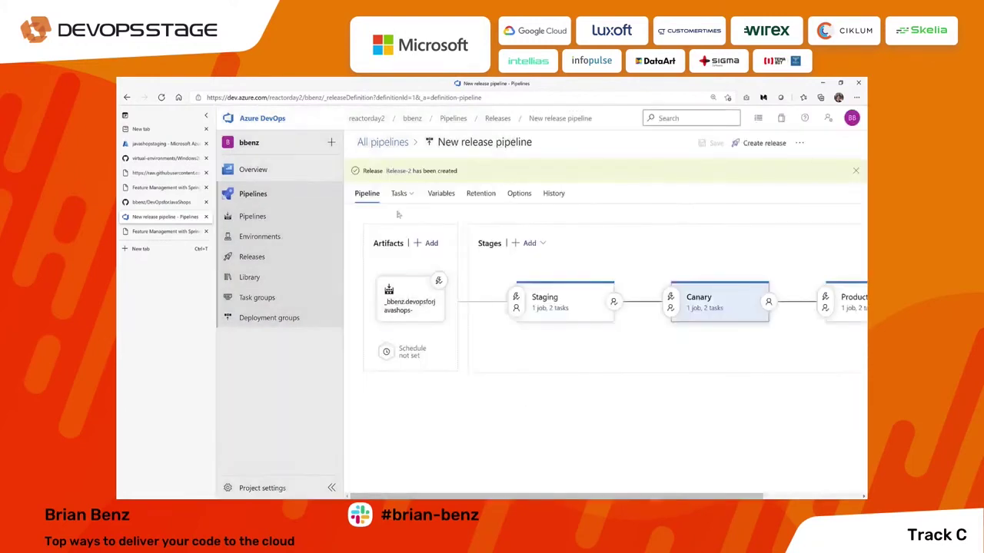
click(414, 173)
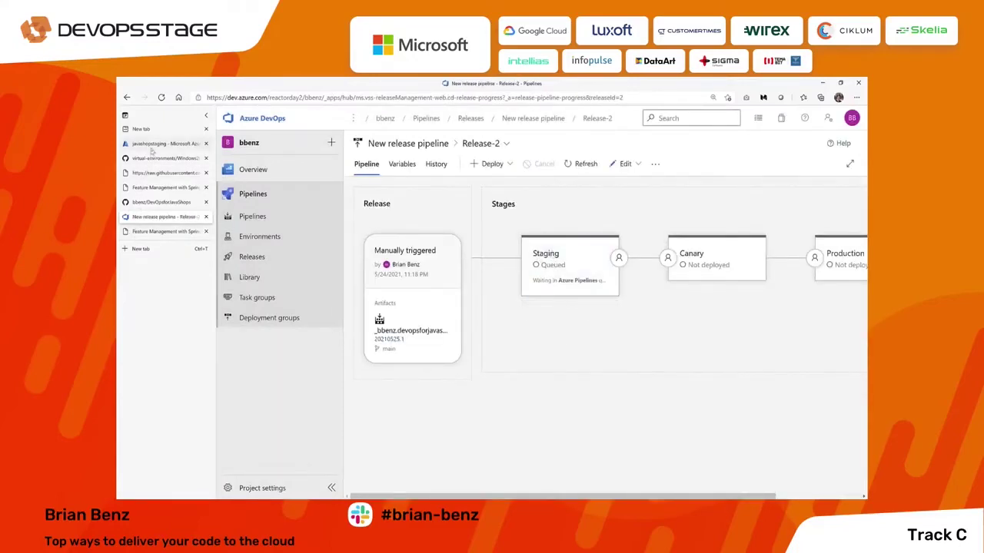
Switch to the Azure portal and open the deployment slots of the javashopproduction web app from the dashboard
click(152, 150)
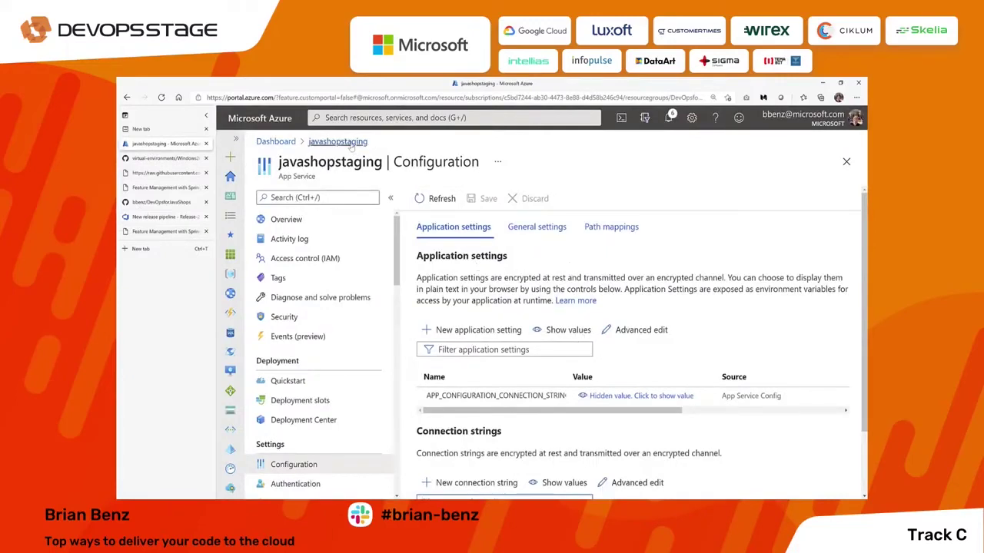
click(275, 141)
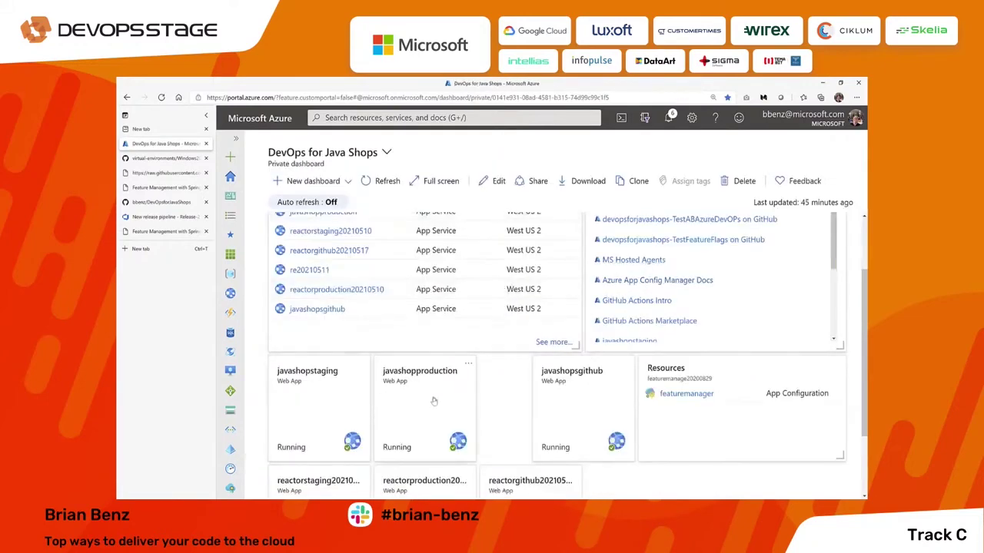
click(413, 375)
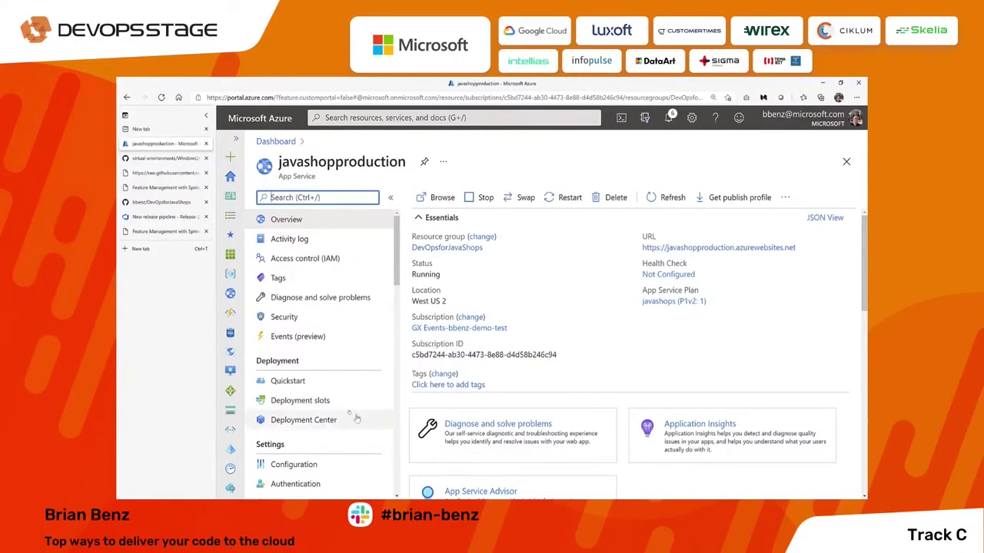
click(298, 402)
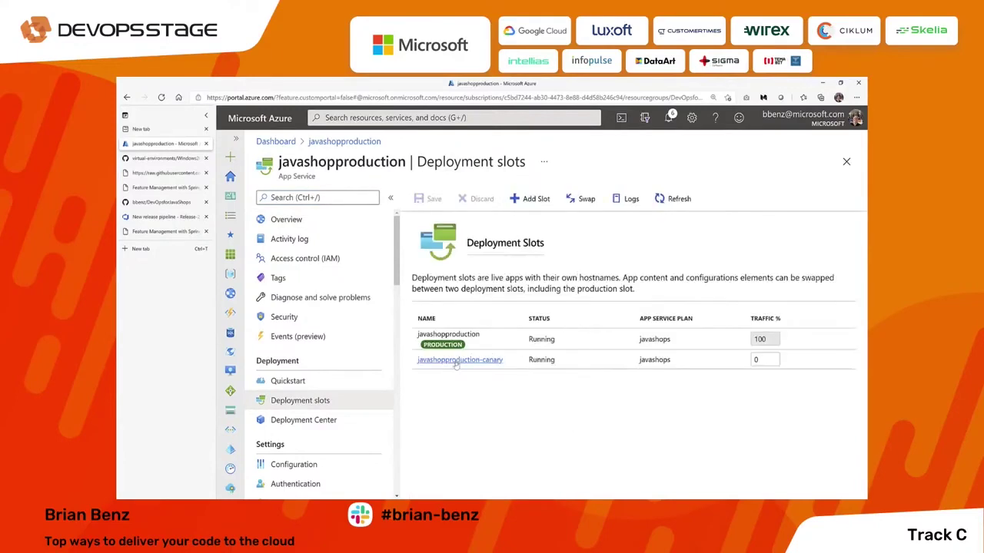
Set the javashopproduction-canary slot's traffic to 50% and save the deployment slot changes
click(763, 360)
double_click(763, 359)
text(50)
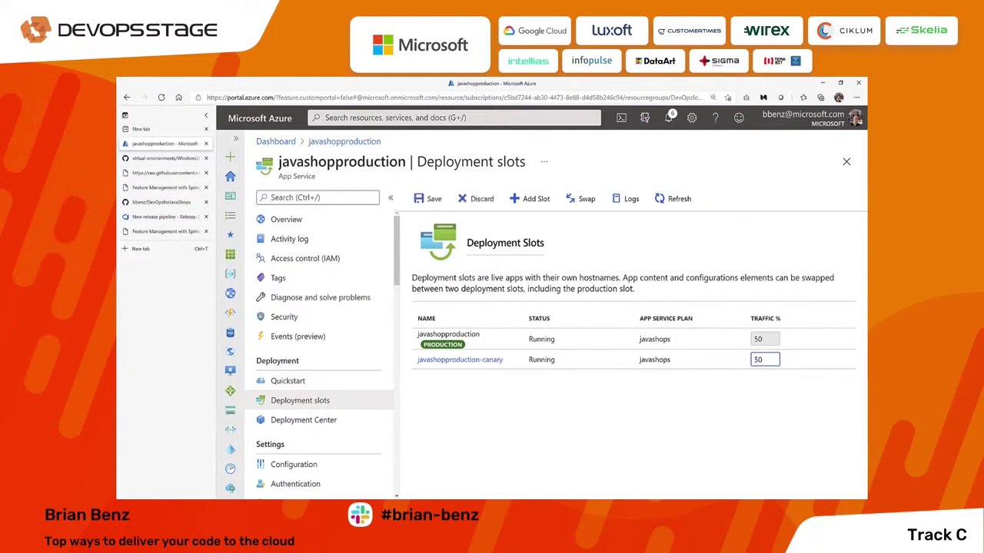
click(432, 199)
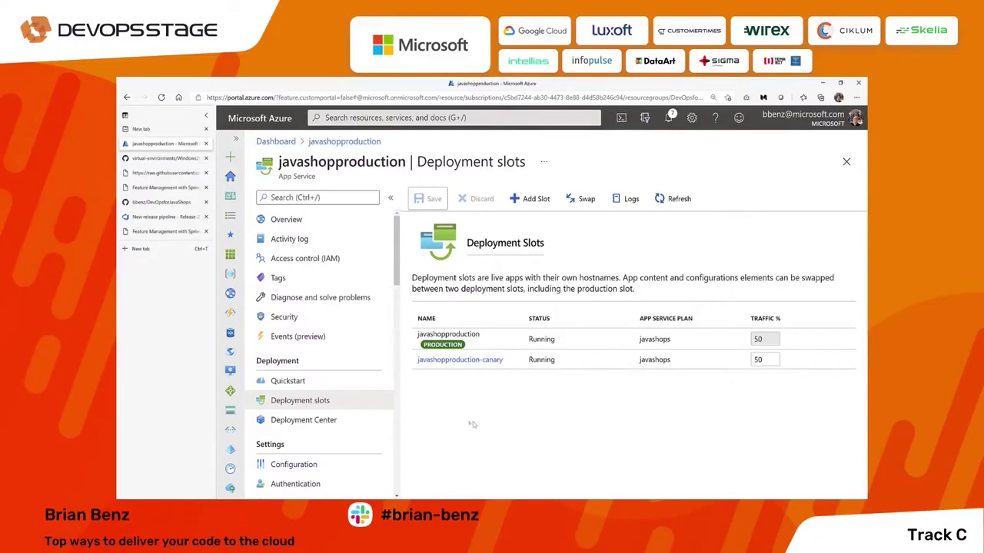
Examine the overviews of the canary slot and the javashopproduction app, and the deployment slots of each
click(454, 360)
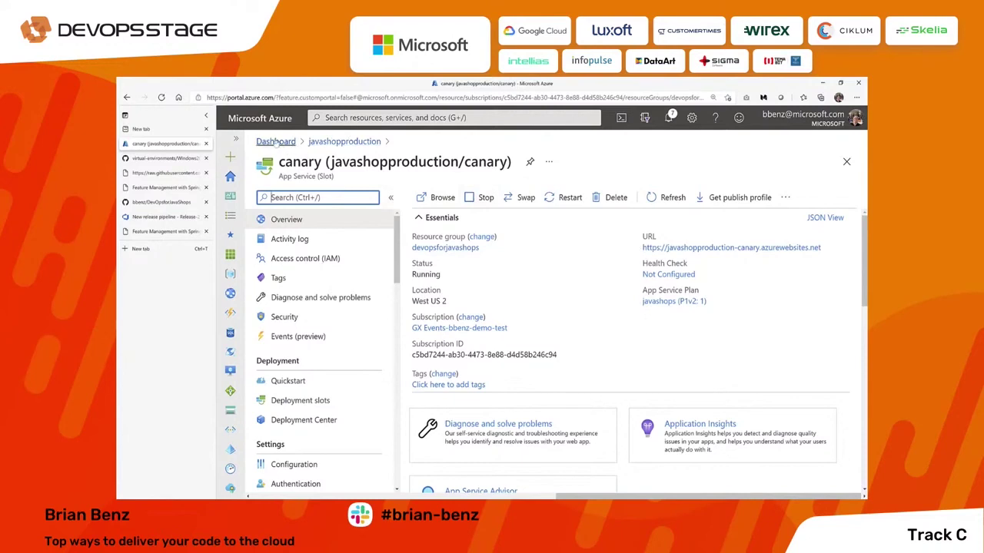
click(322, 141)
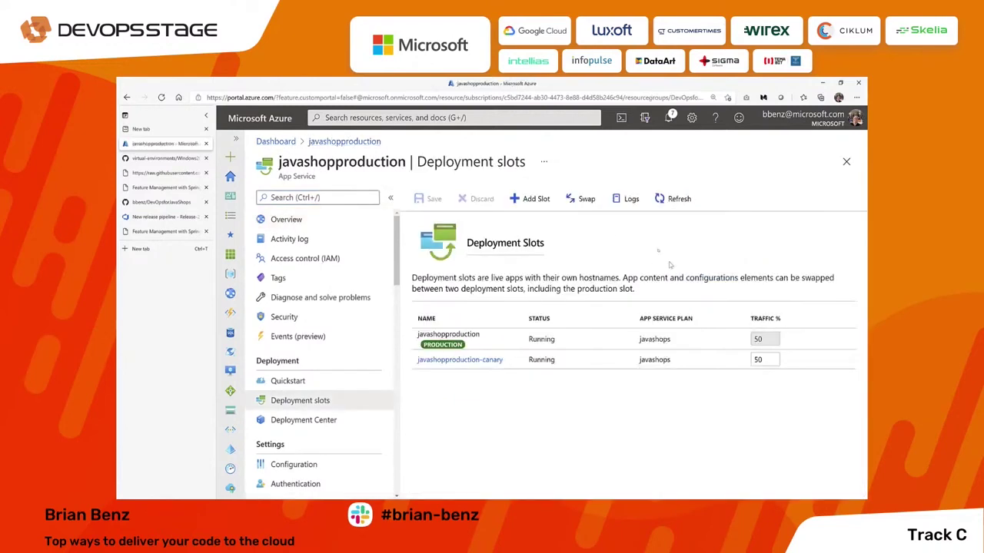
click(319, 220)
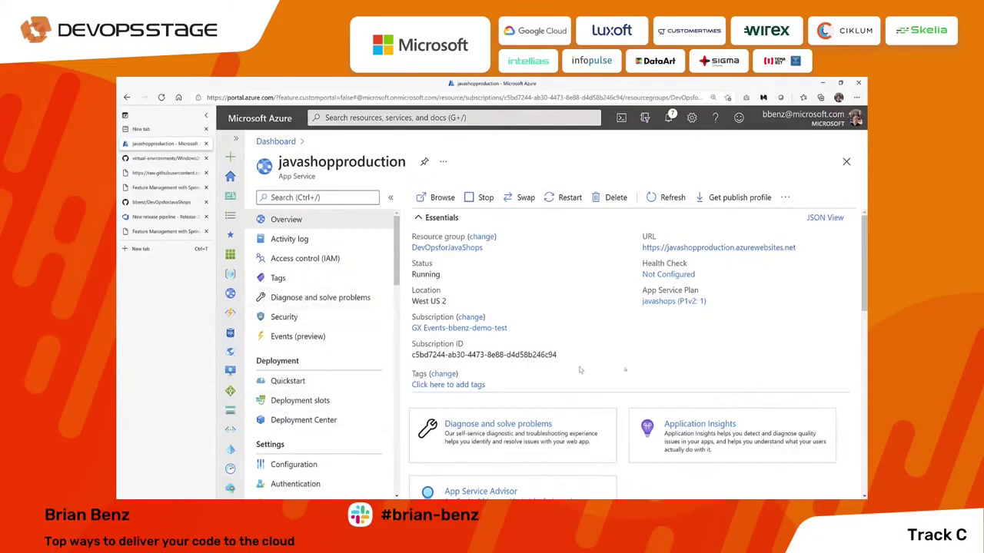
click(307, 404)
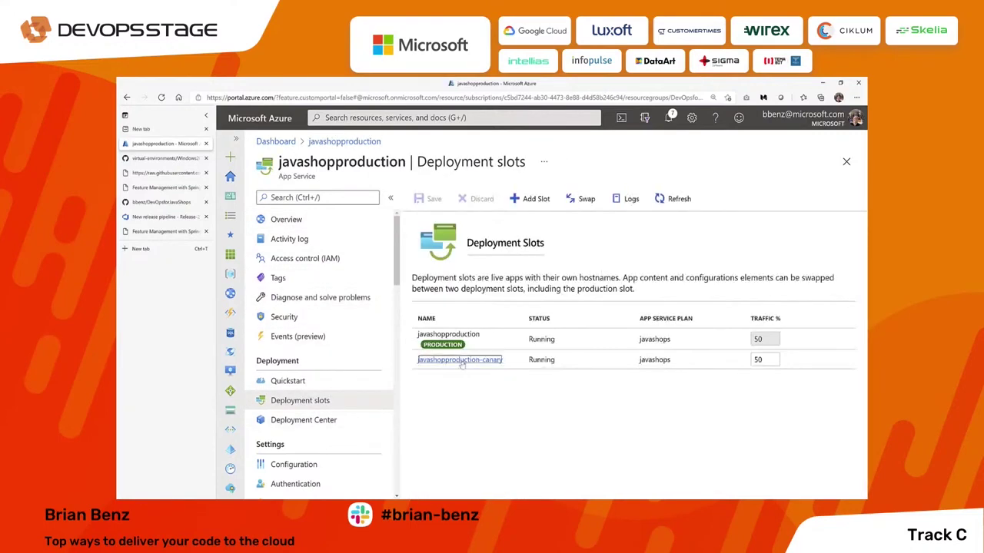
click(461, 361)
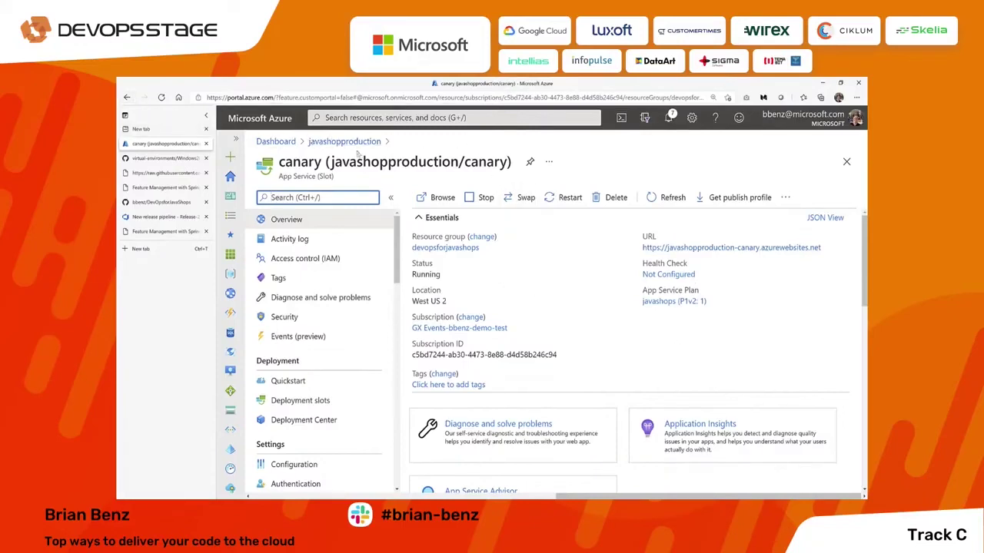
click(299, 400)
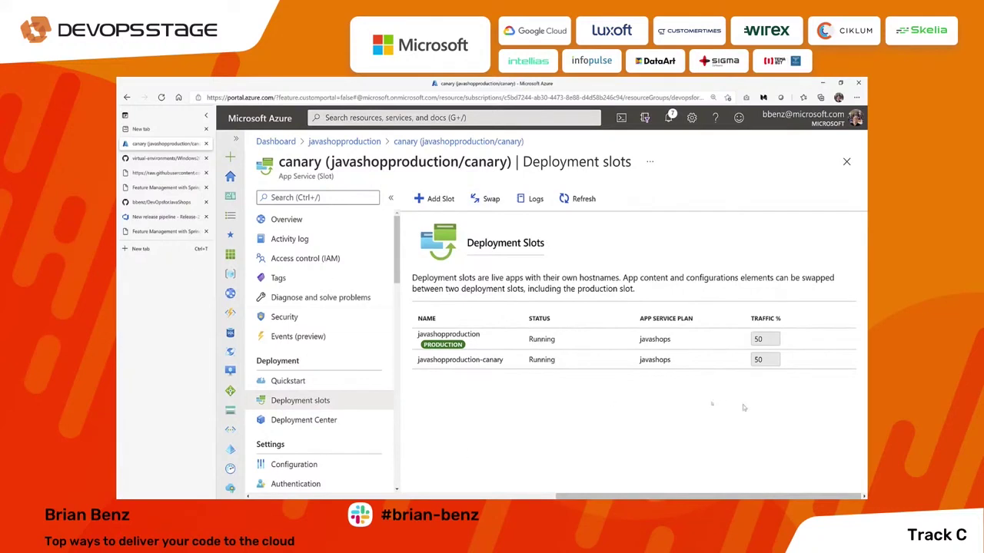
Switch back to the Azure DevOps release, approve the Staging stage's post-deployment with the comment "Sure", and close the approval details
click(166, 218)
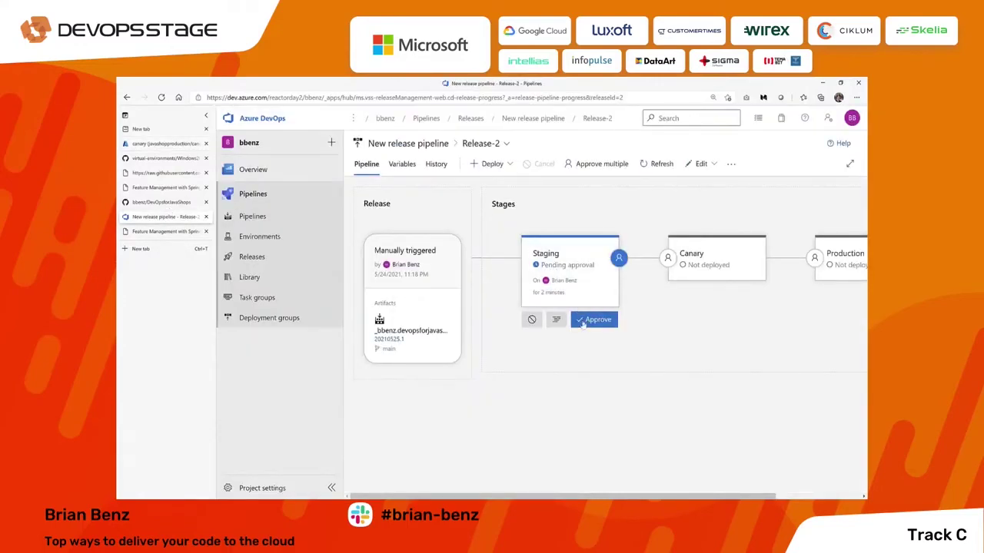
click(582, 321)
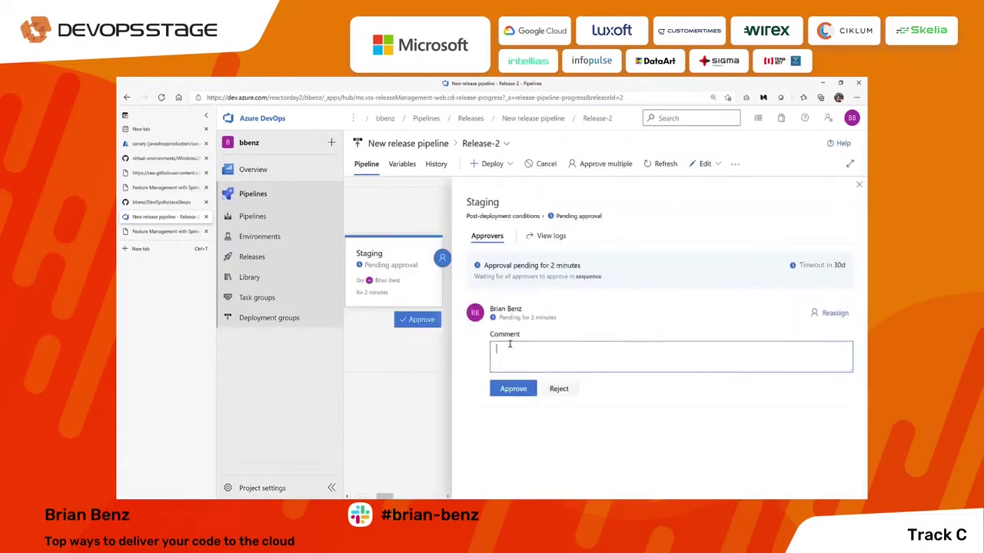
text(Sure)
click(518, 393)
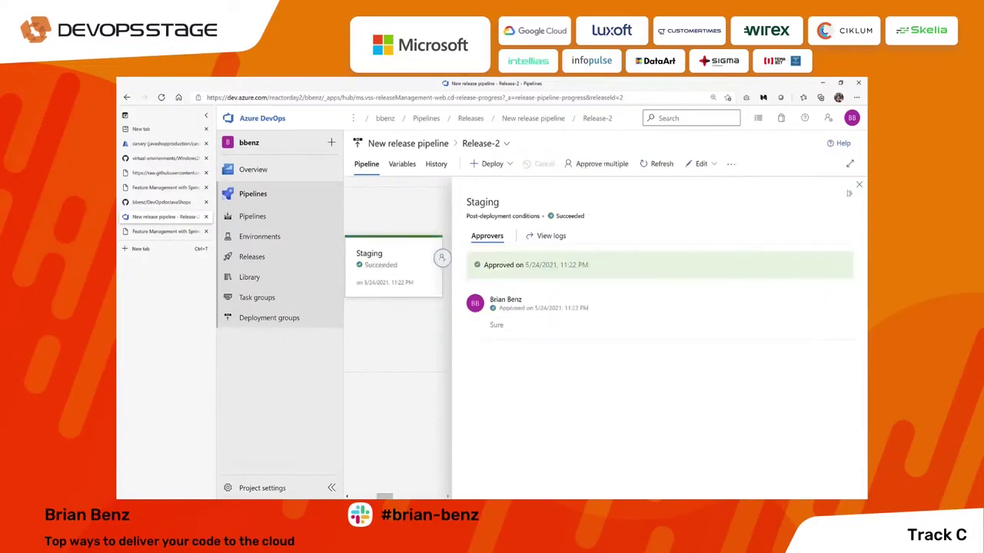
click(860, 186)
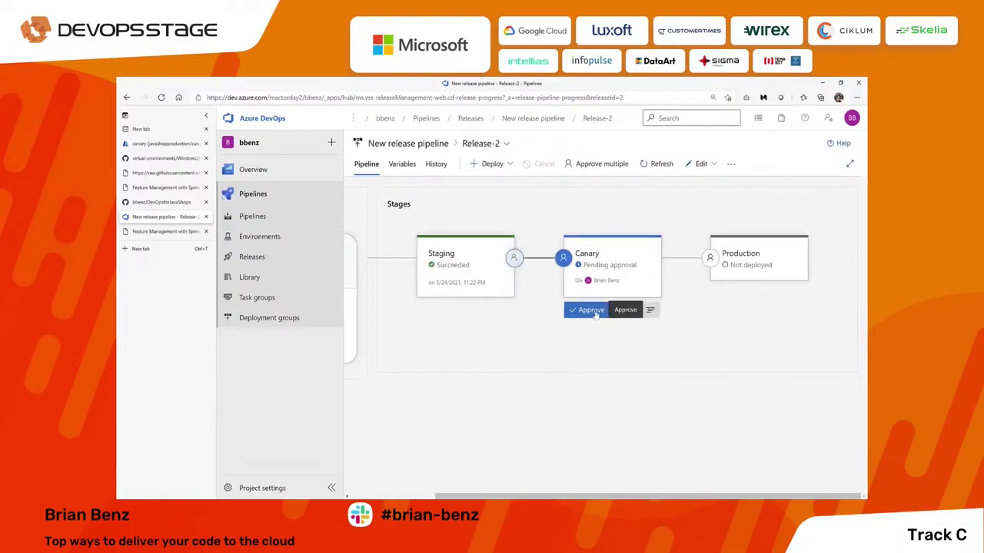
Approve the Canary stage's pre-deployment with the comment "Yep" and close the approval details
mouse_move(465, 256)
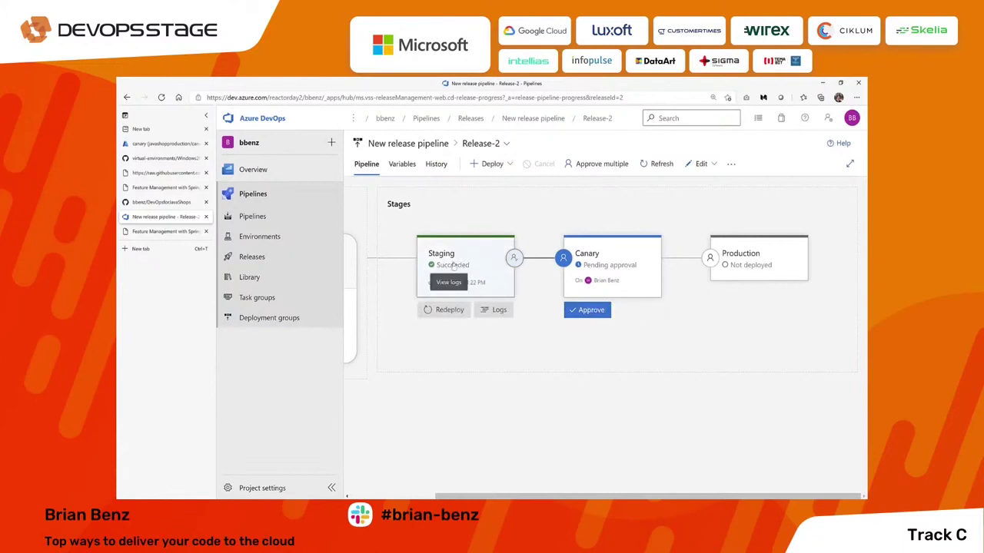
mouse_move(514, 260)
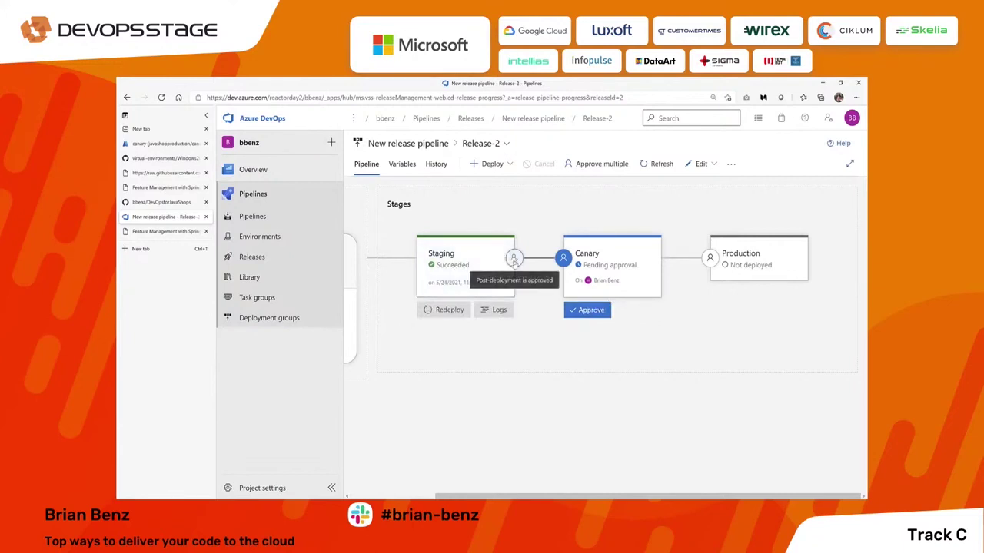
mouse_move(578, 257)
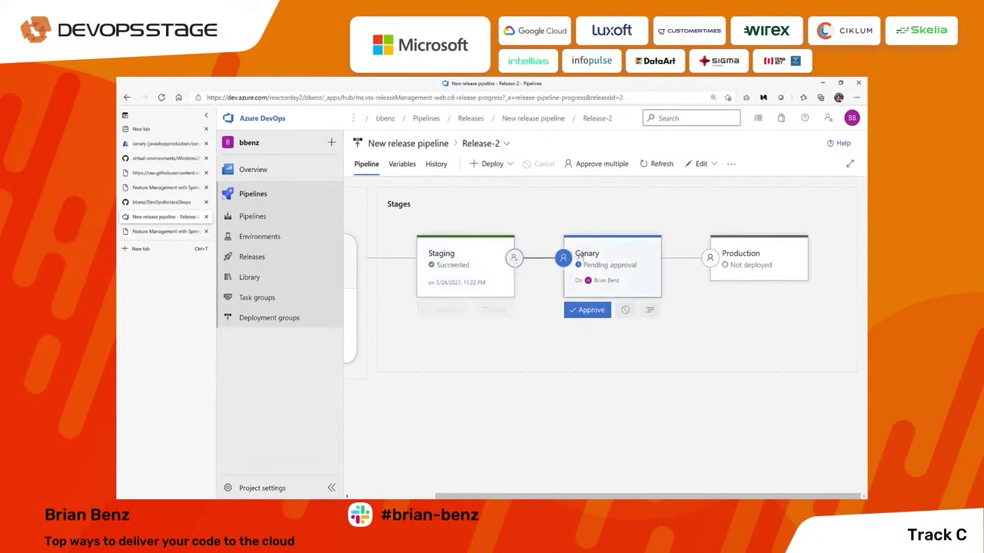
click(584, 310)
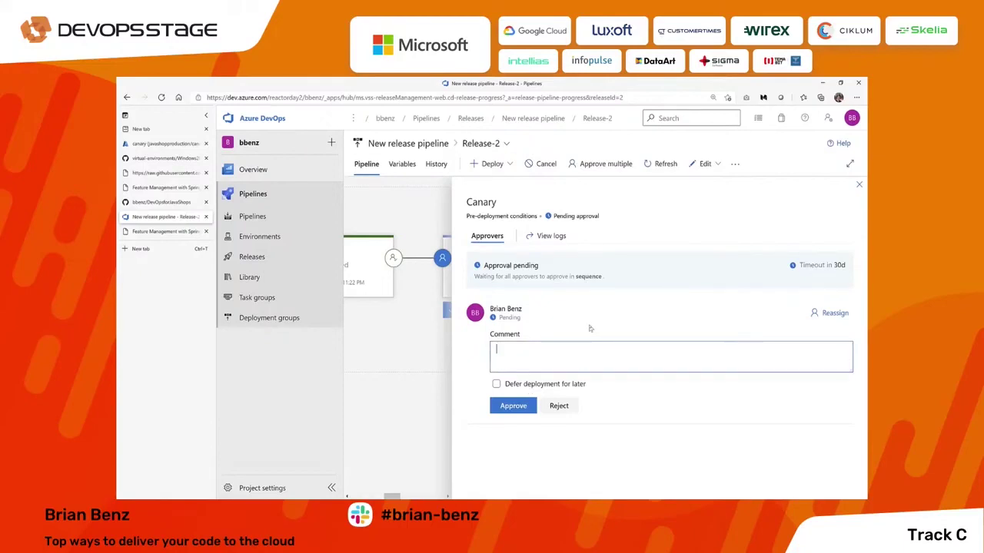
text(Yep)
click(513, 406)
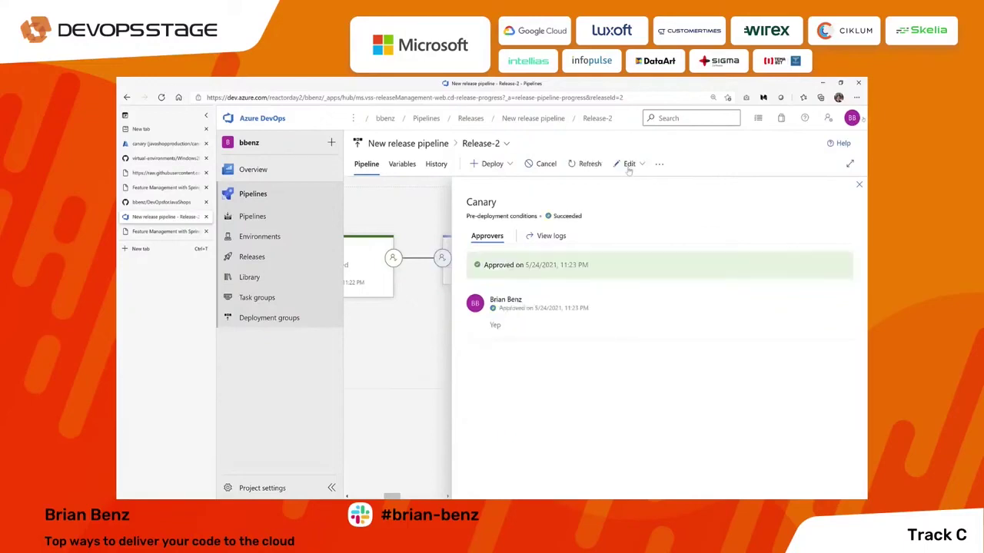
click(859, 186)
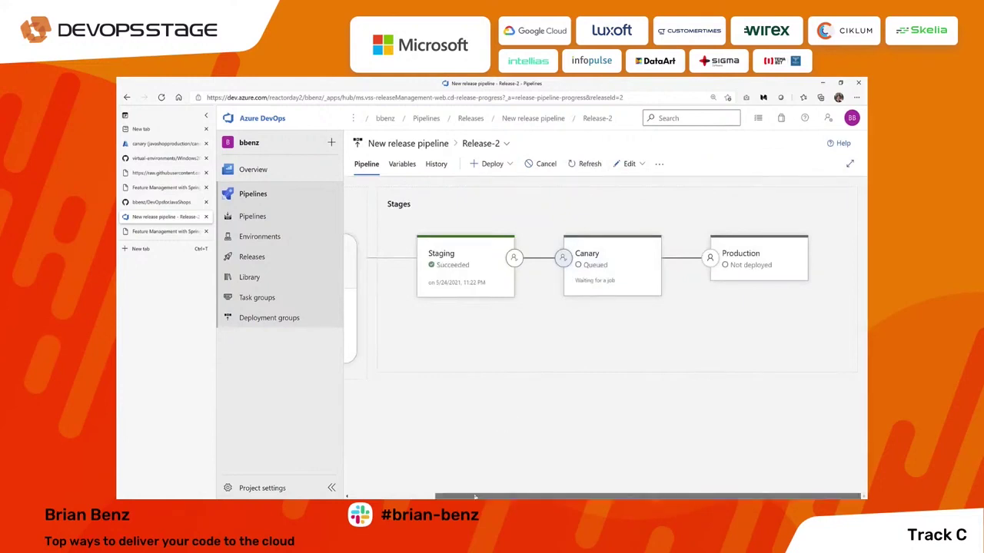
Review the release's stage diagram and the Canary stage's pre-deployment approval details, closing them when done
drag(475, 497, 386, 497)
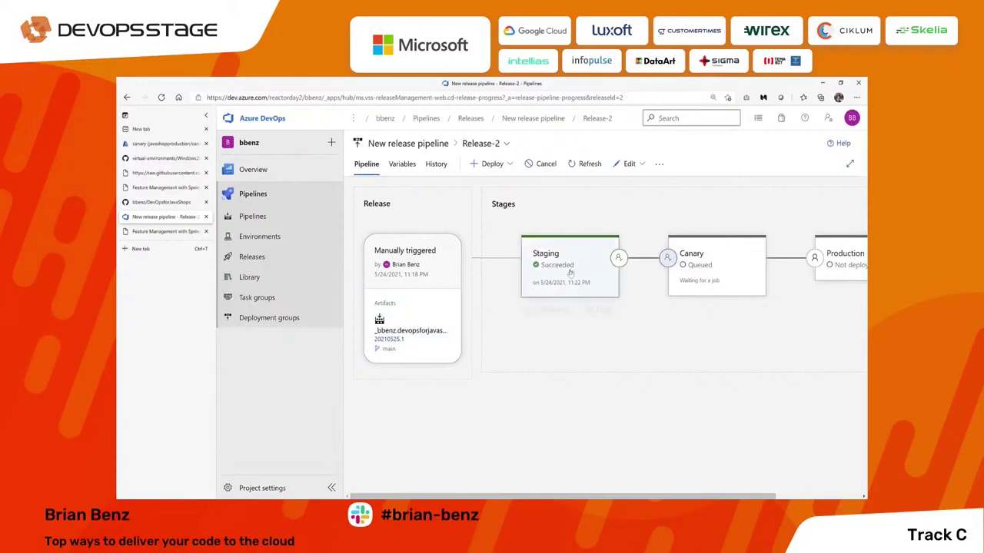
mouse_move(575, 262)
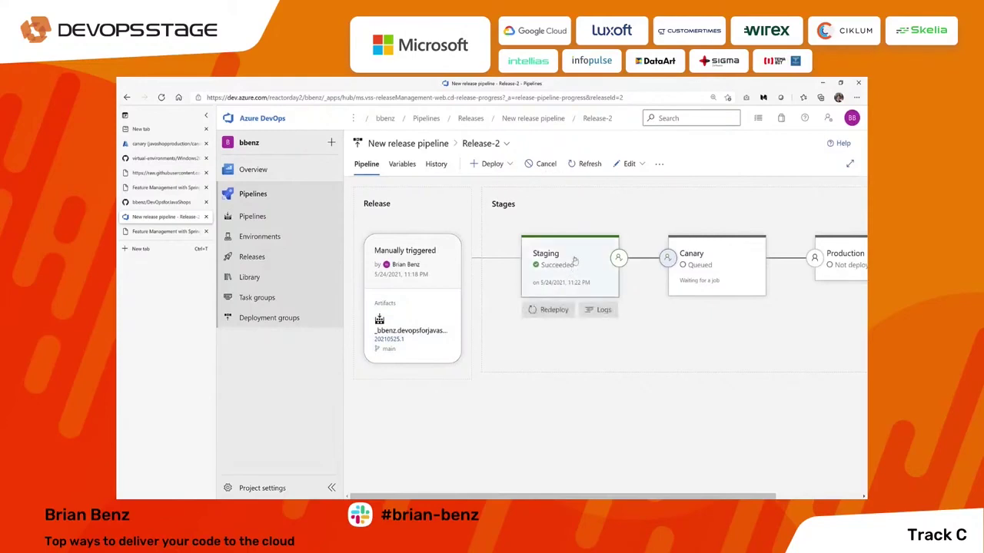
click(668, 258)
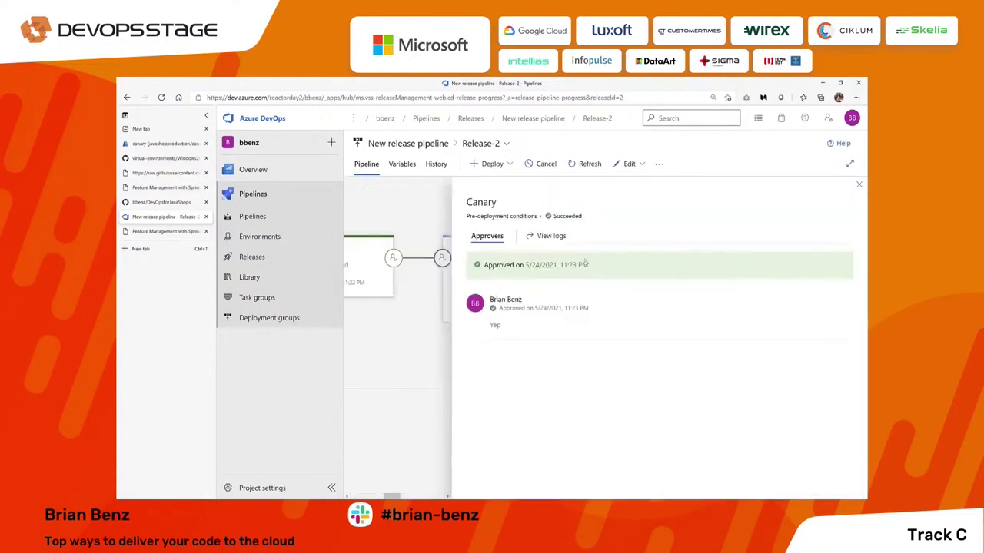
click(859, 185)
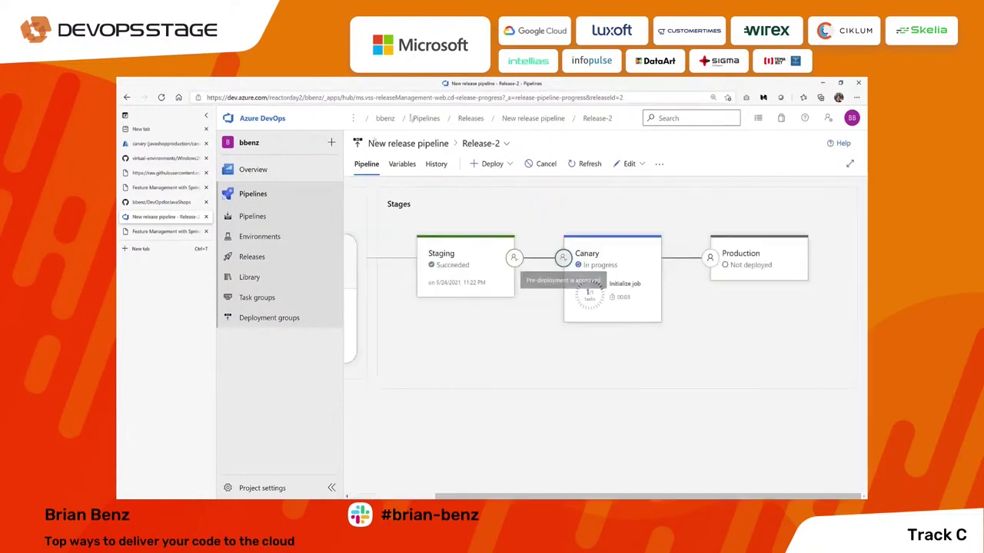
Leave the release's edit view for the release pipeline definition and review the Canary stage's pre-deployment conditions down to Gates
click(629, 169)
click(596, 186)
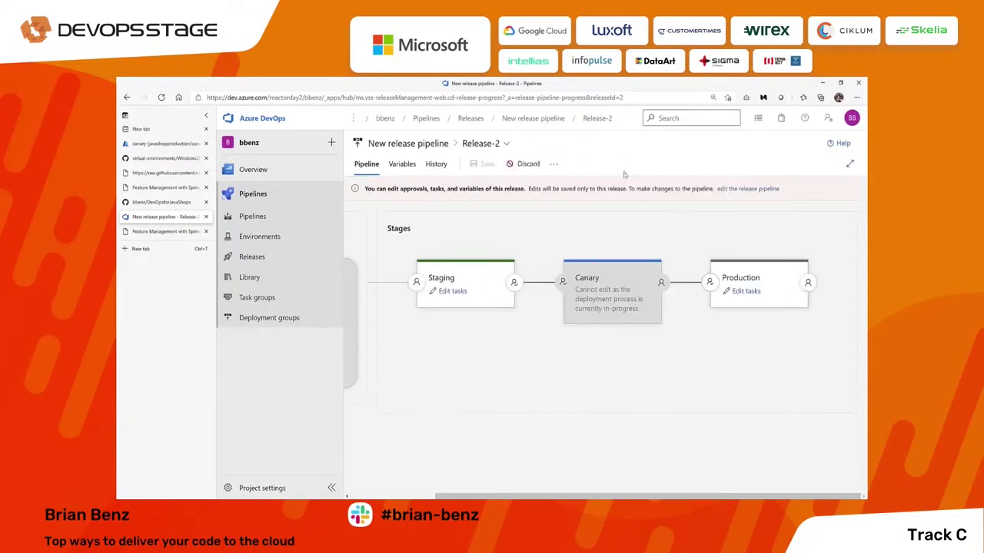
click(127, 97)
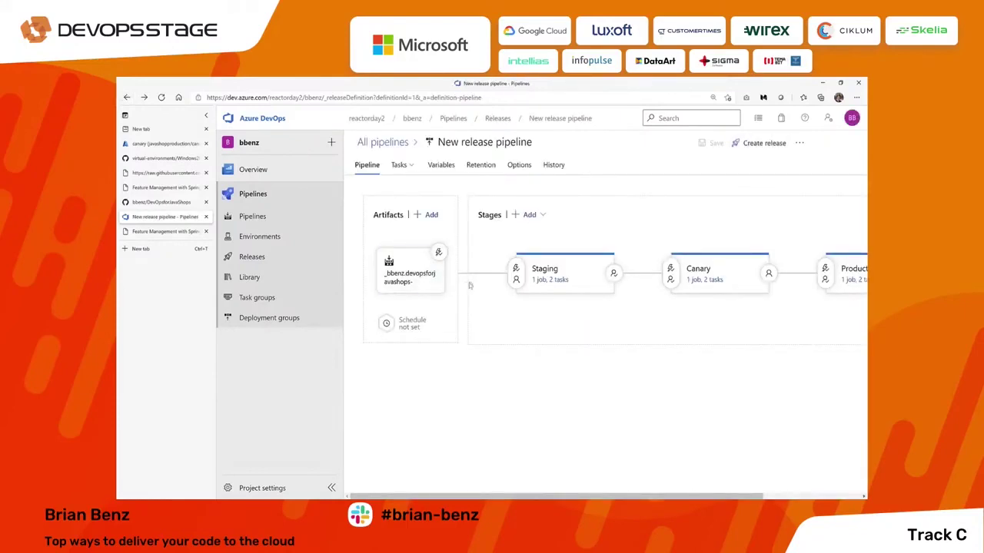
click(670, 280)
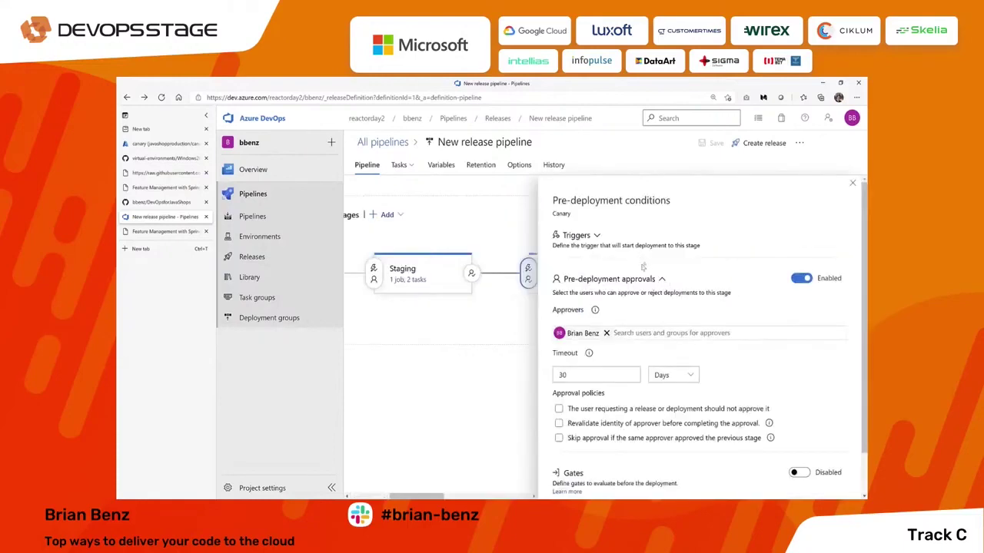
scroll(729, 301, down, 1)
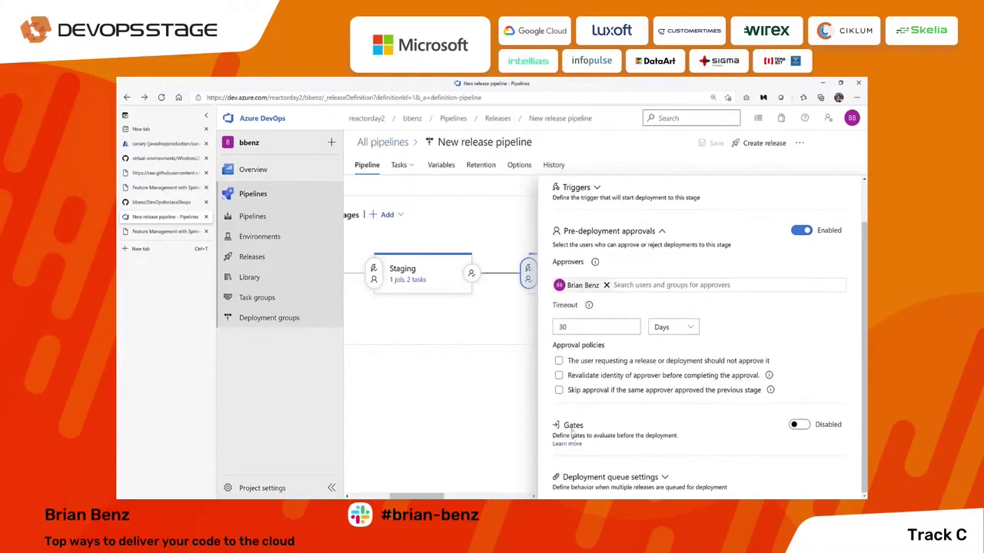
Inspect the Canary stage's trigger settings and enable its pre-deployment gates
click(583, 190)
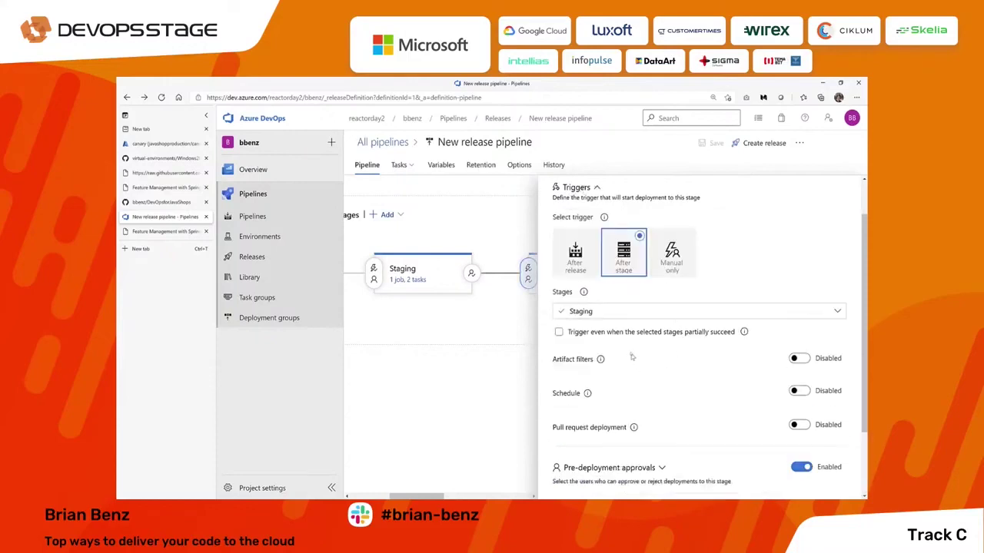
scroll(632, 357, down, 2)
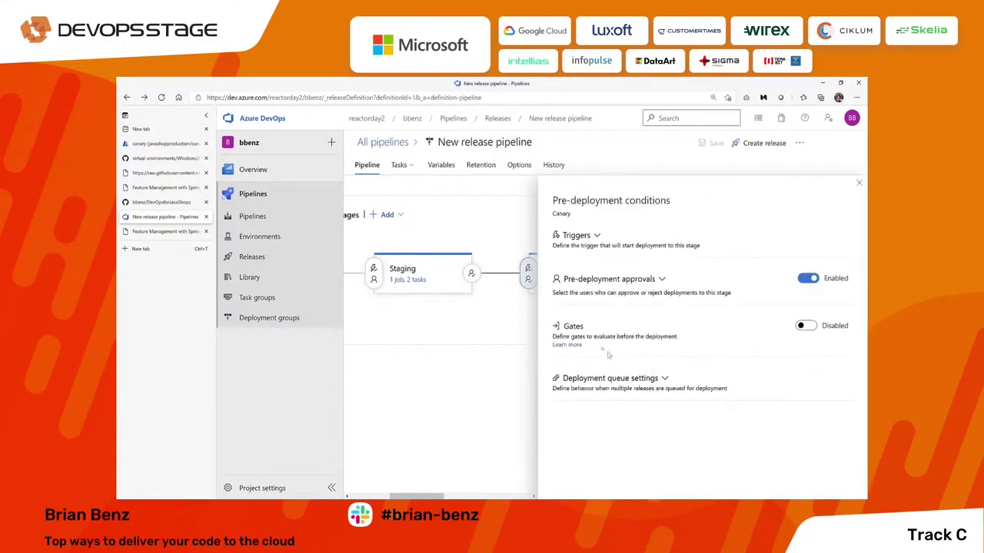
click(805, 326)
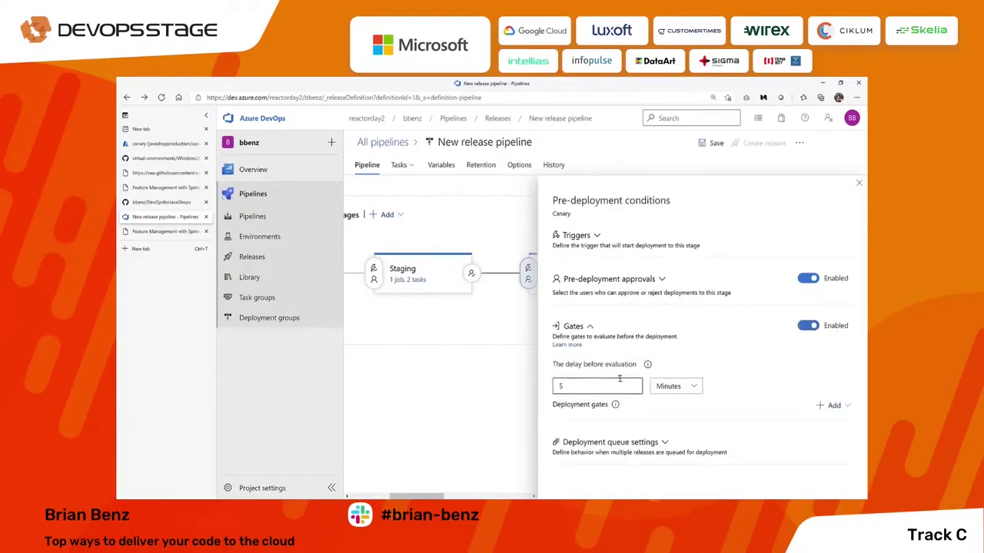
Review the Canary stage's deployment queue settings, gate evaluation delay and the gate types available to add
click(649, 445)
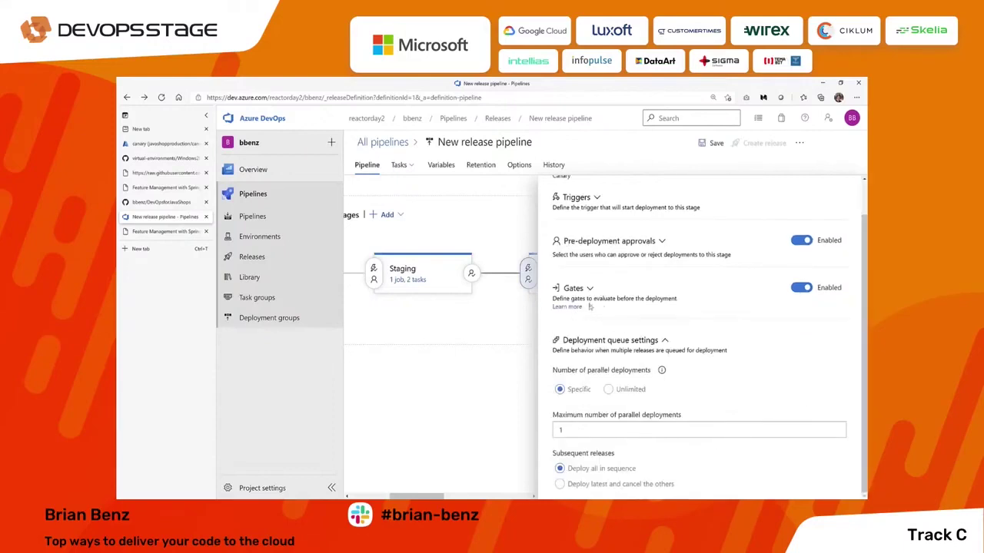
click(587, 290)
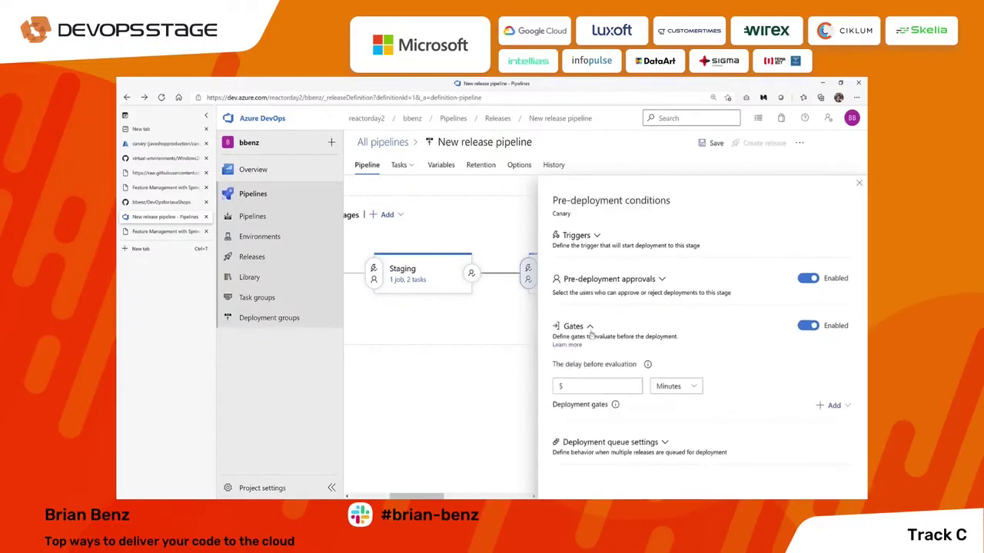
click(586, 327)
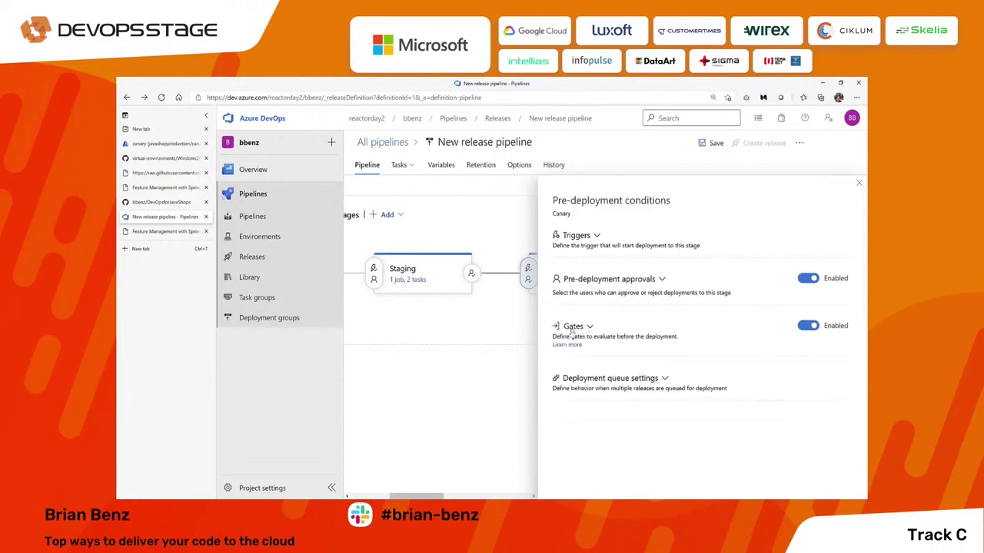
click(572, 327)
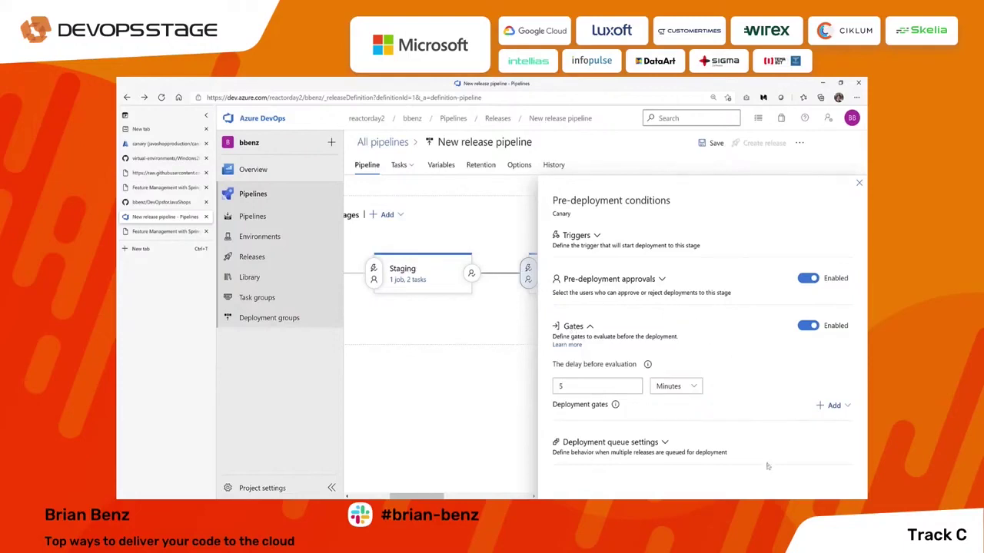
click(834, 406)
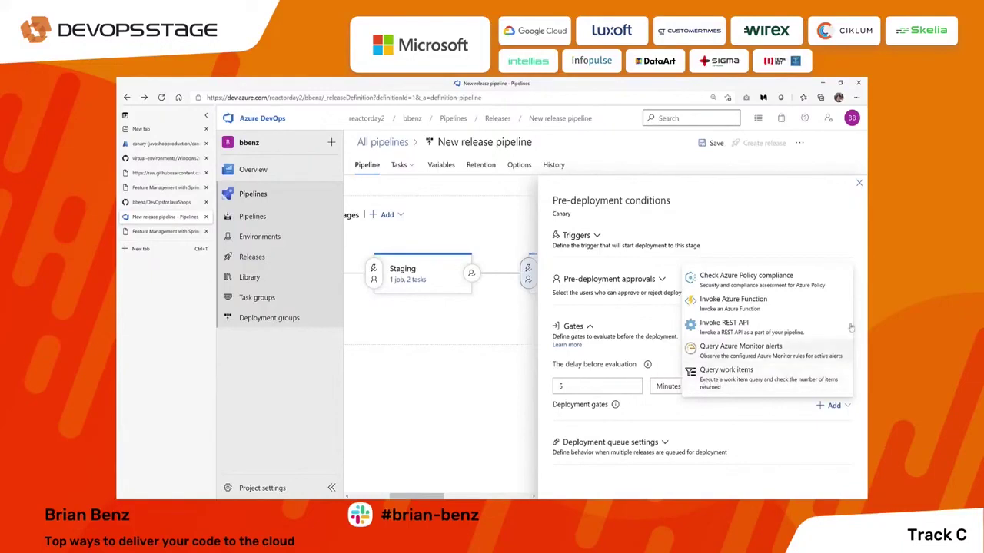
Close the Canary pre-deployment conditions and leave the pipeline definition for the list of all releases, discarding the unsaved changes
click(861, 184)
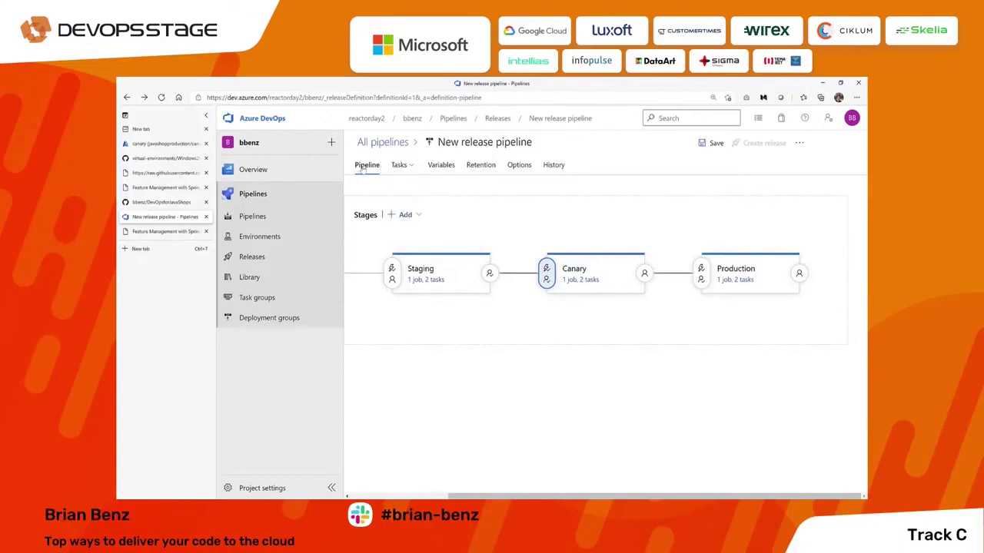
click(382, 142)
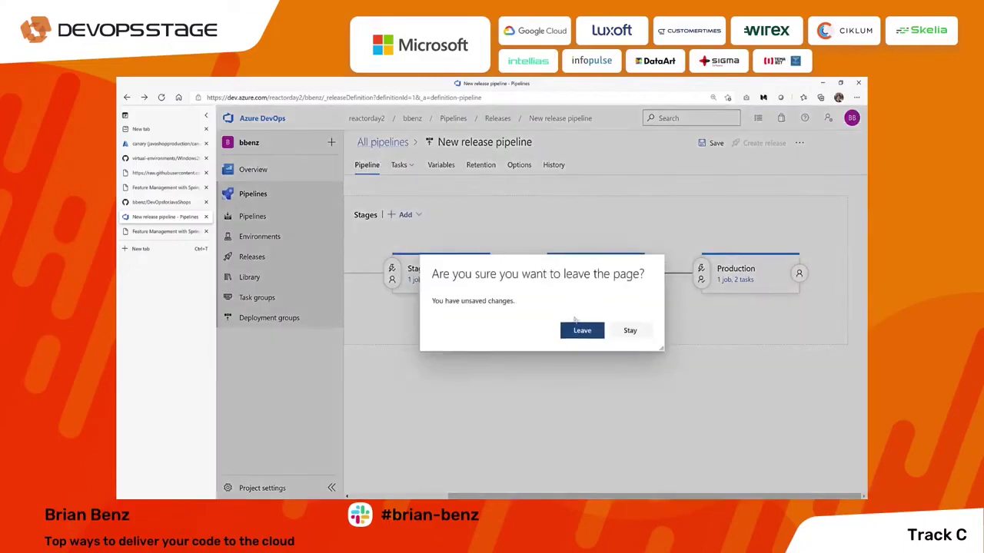
click(576, 330)
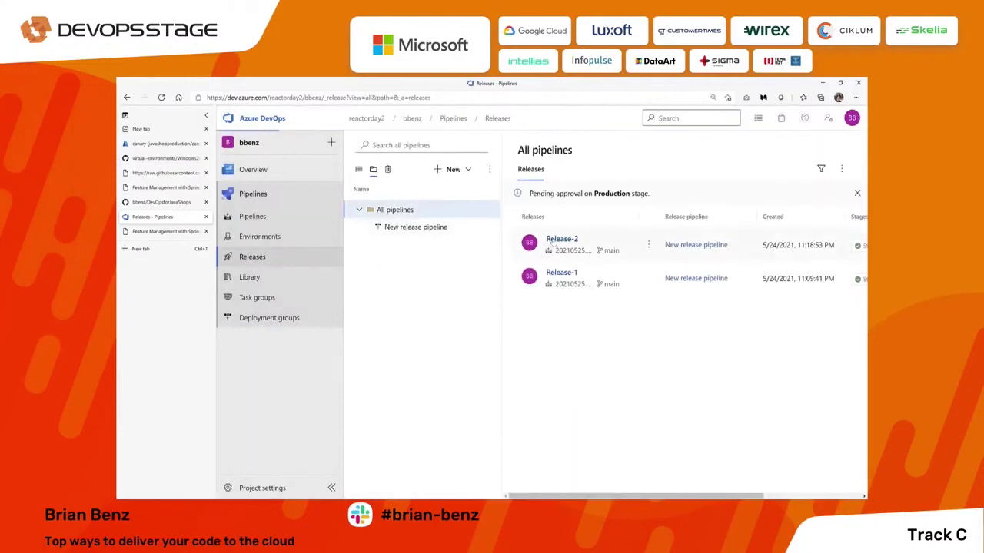
Open Release-2, approve the Production stage's pre-deployment without a comment, and close the approval details
click(553, 241)
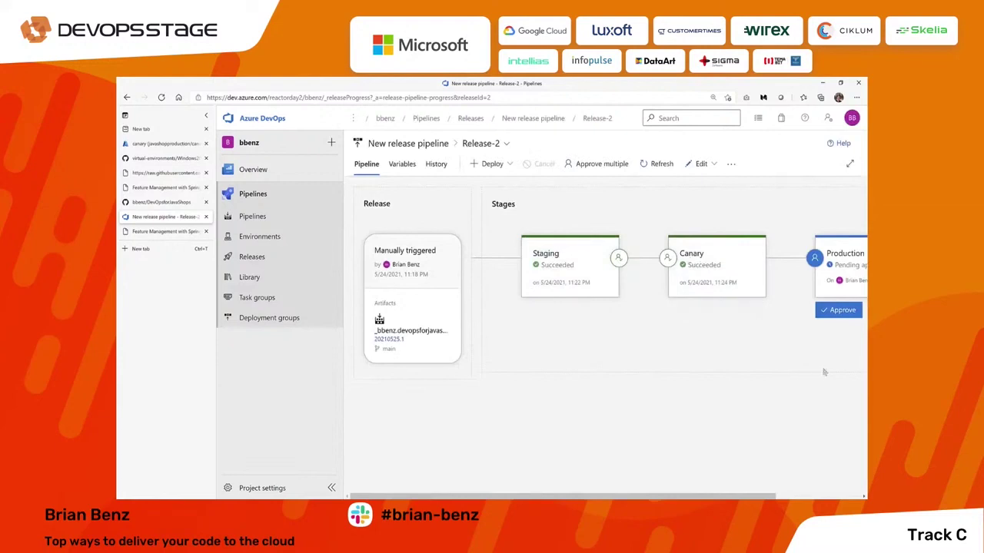
scroll(857, 442, right, 3)
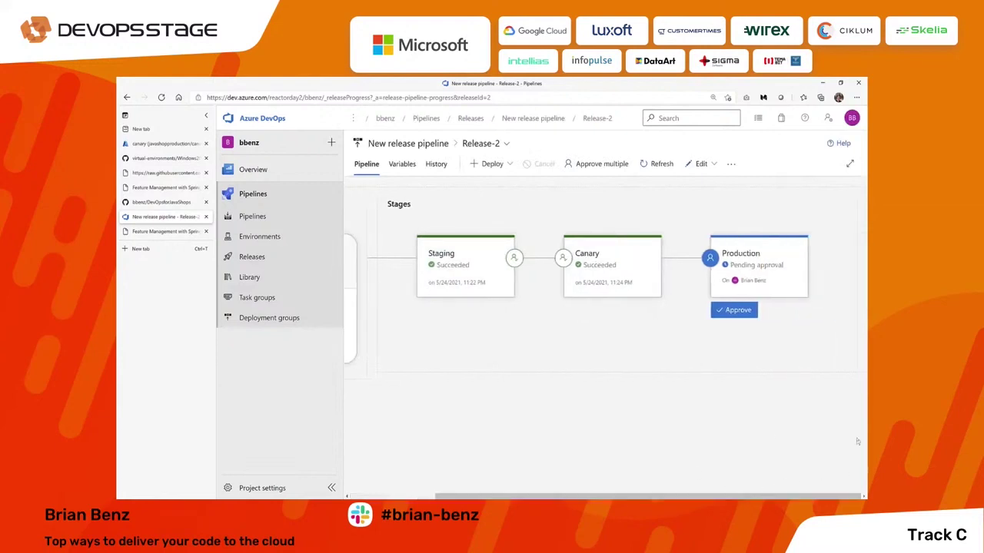
click(726, 312)
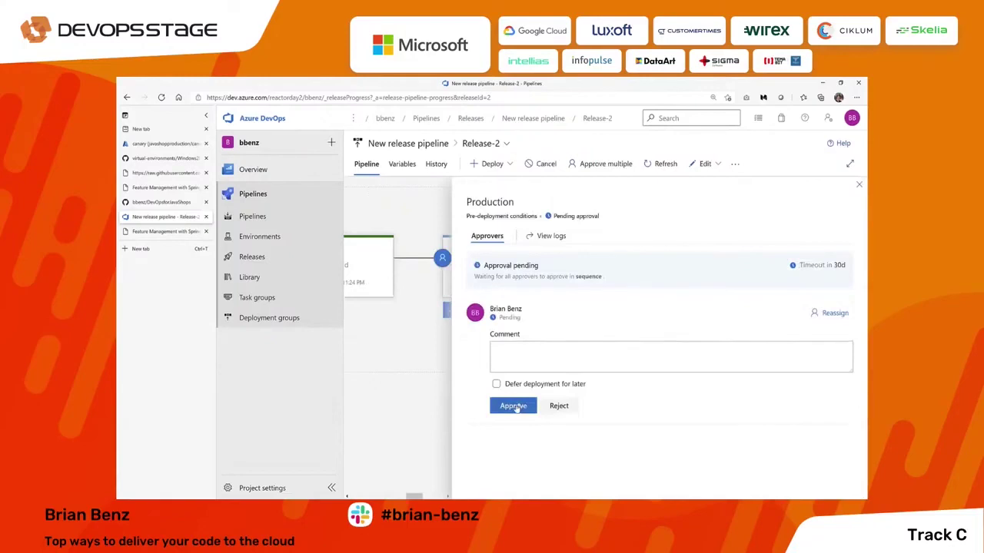
click(514, 408)
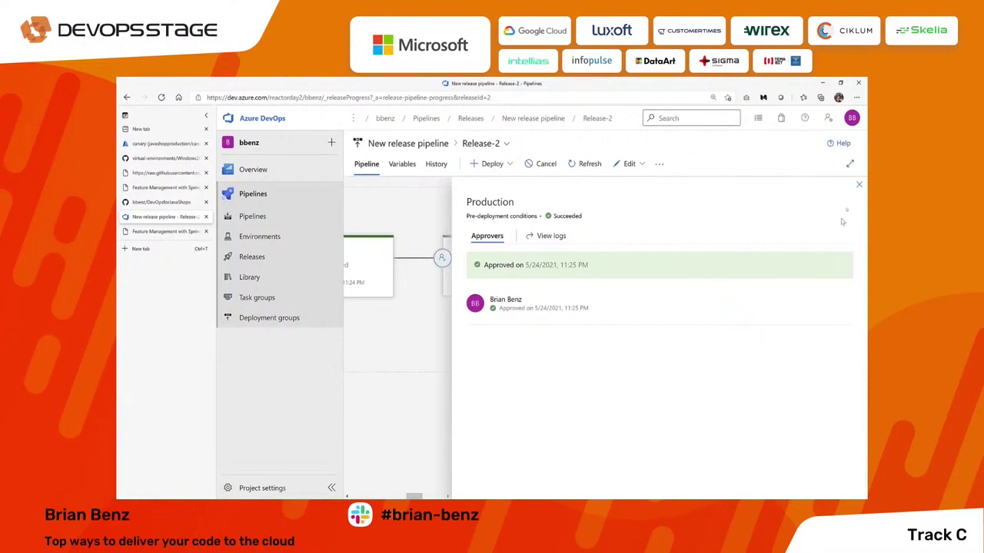
click(859, 186)
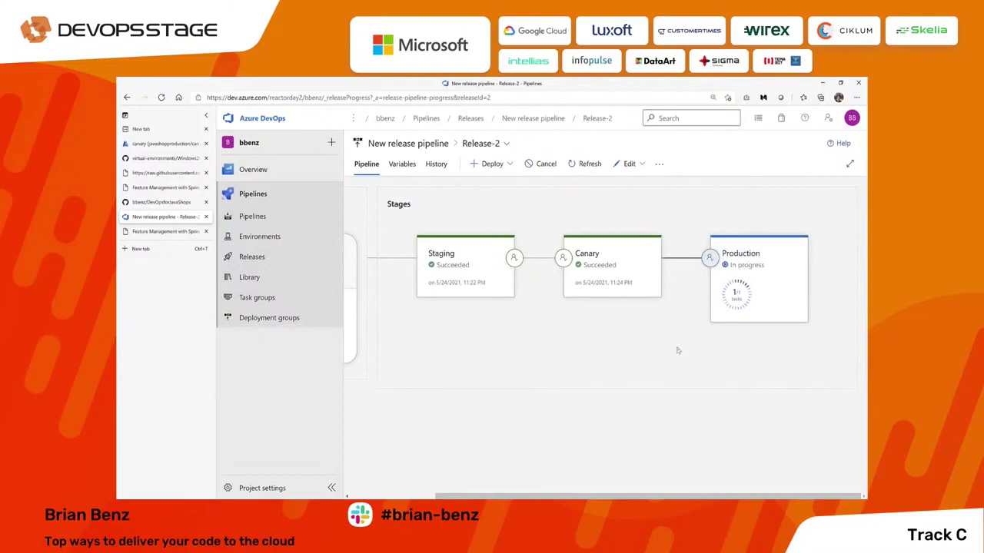
Check the Canary deployment's App Service log and its deployed site, and return to Release-2's stage diagram
mouse_move(780, 307)
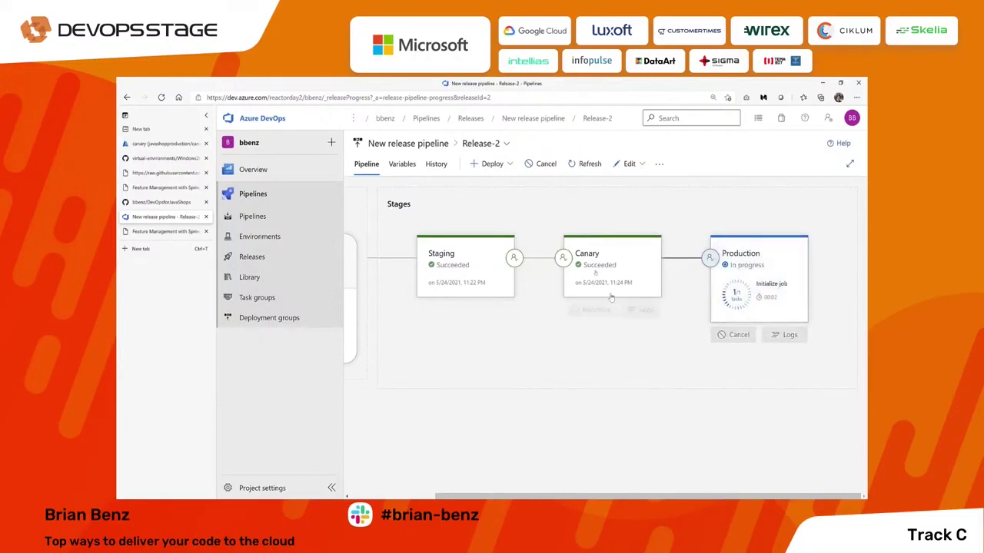
mouse_move(588, 259)
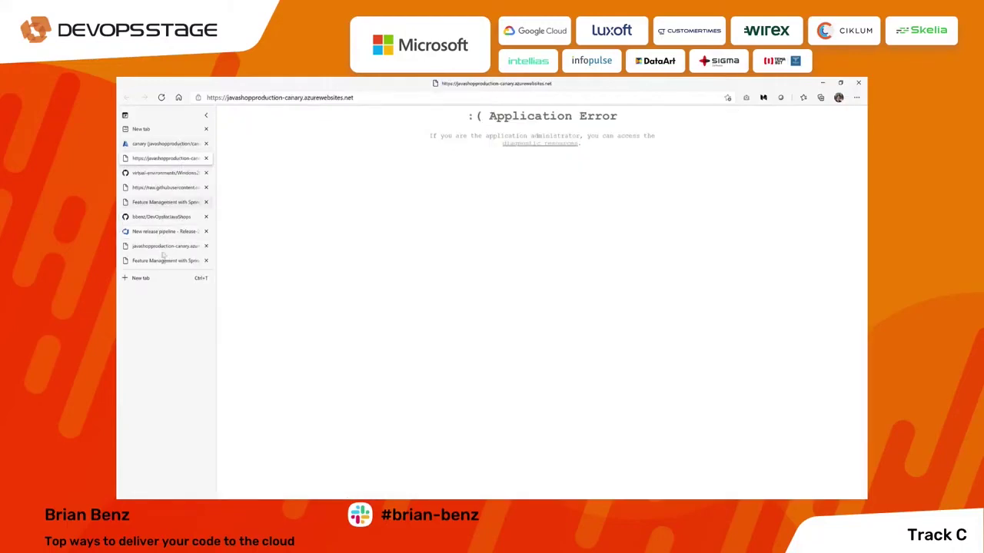
click(163, 232)
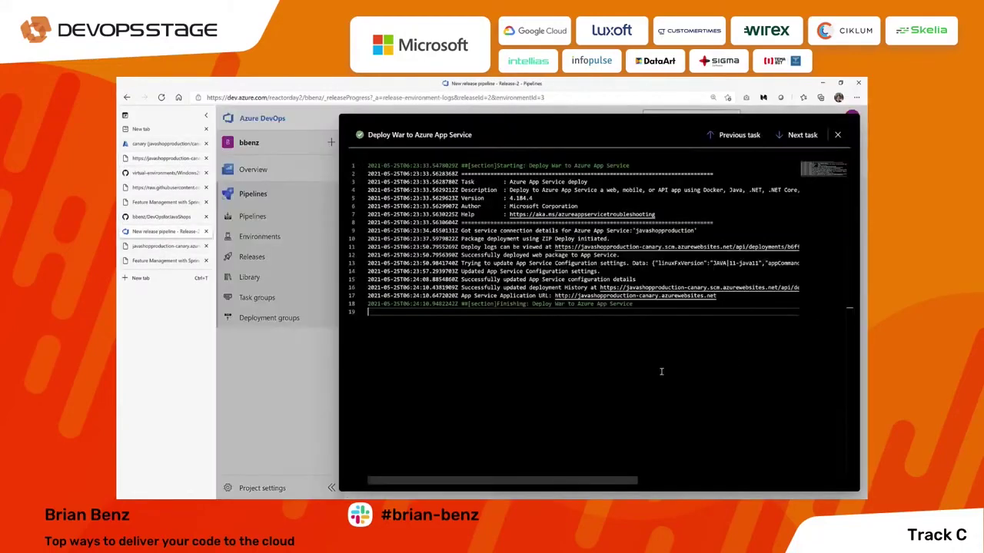
key(Escape)
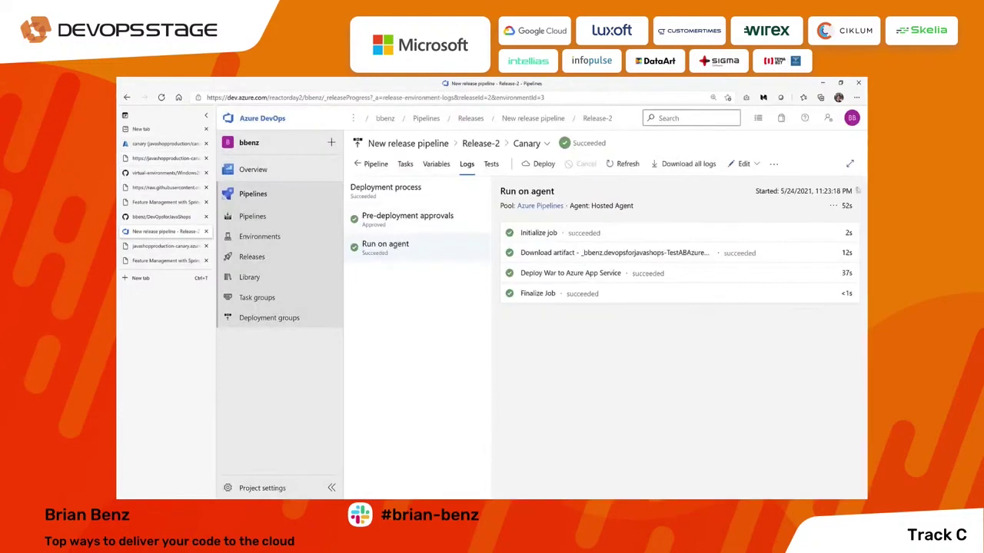
click(383, 166)
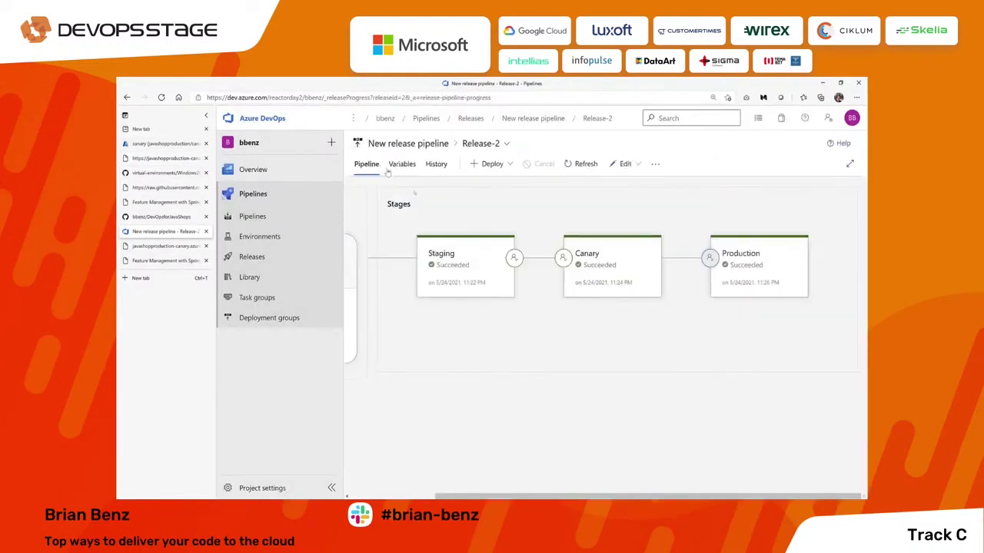
Check the deployed production site from the Production stage, and switch to the javashopproduction canary slot in the Azure portal
click(749, 281)
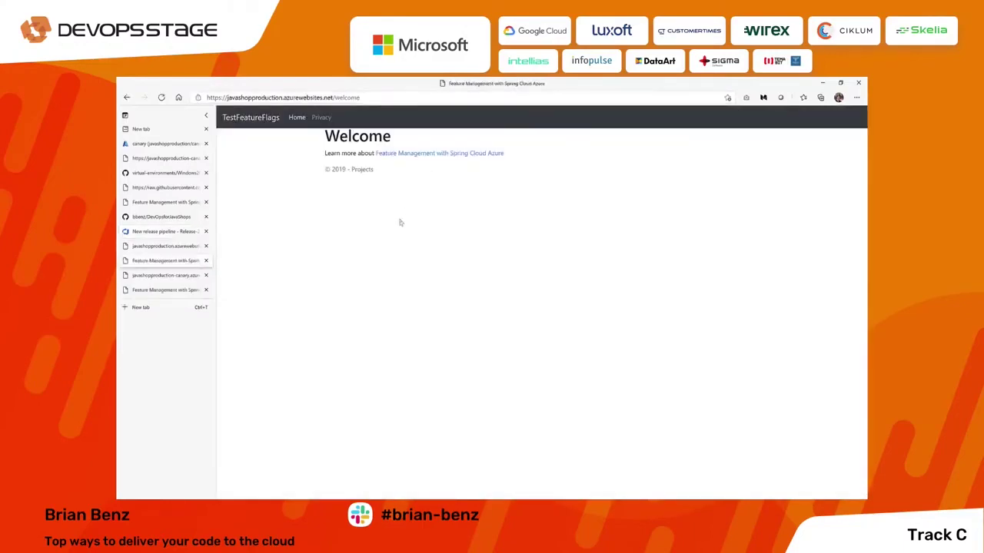
click(160, 144)
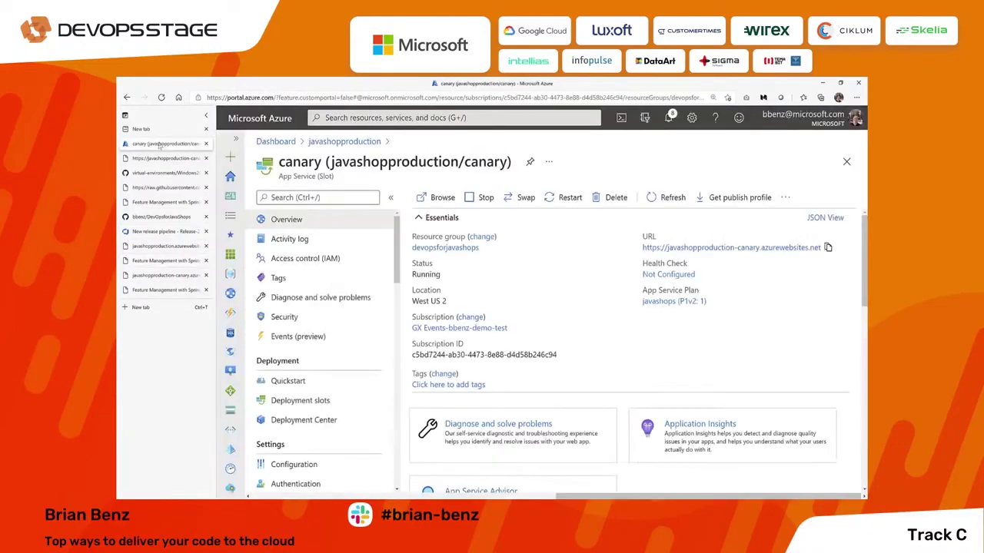